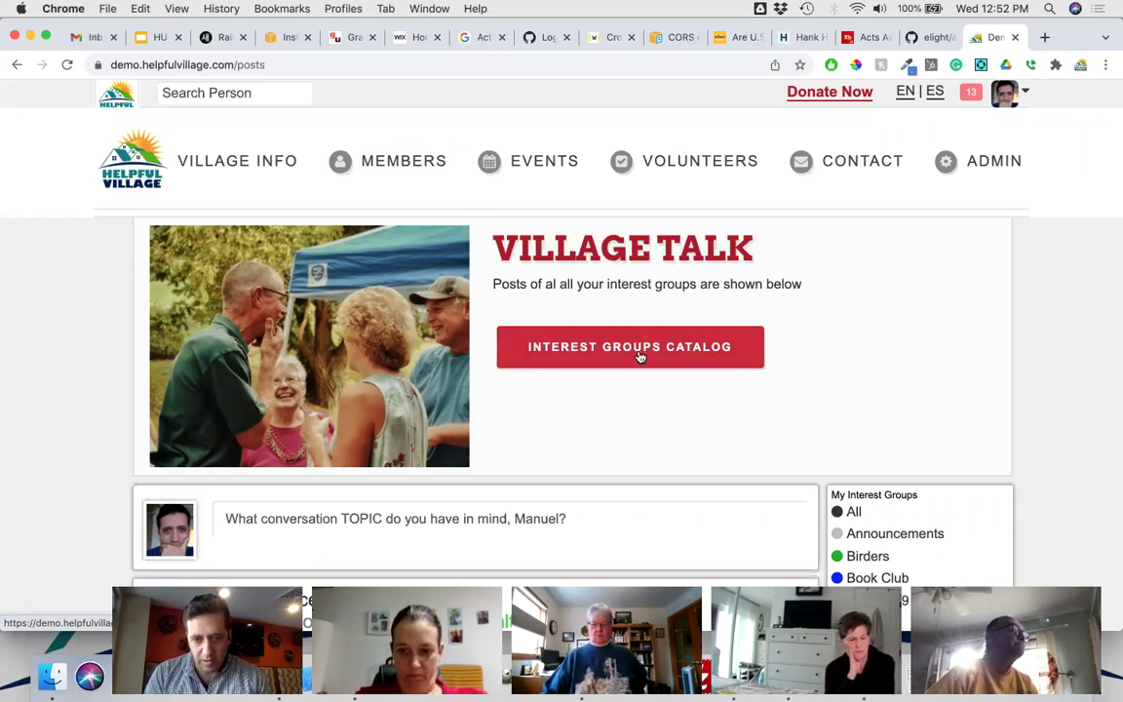
- Like the Healthy Aging post titled "Now I do an hour of exercise every day!" in the Village Talk feed
scroll(639, 357, "down", 4)
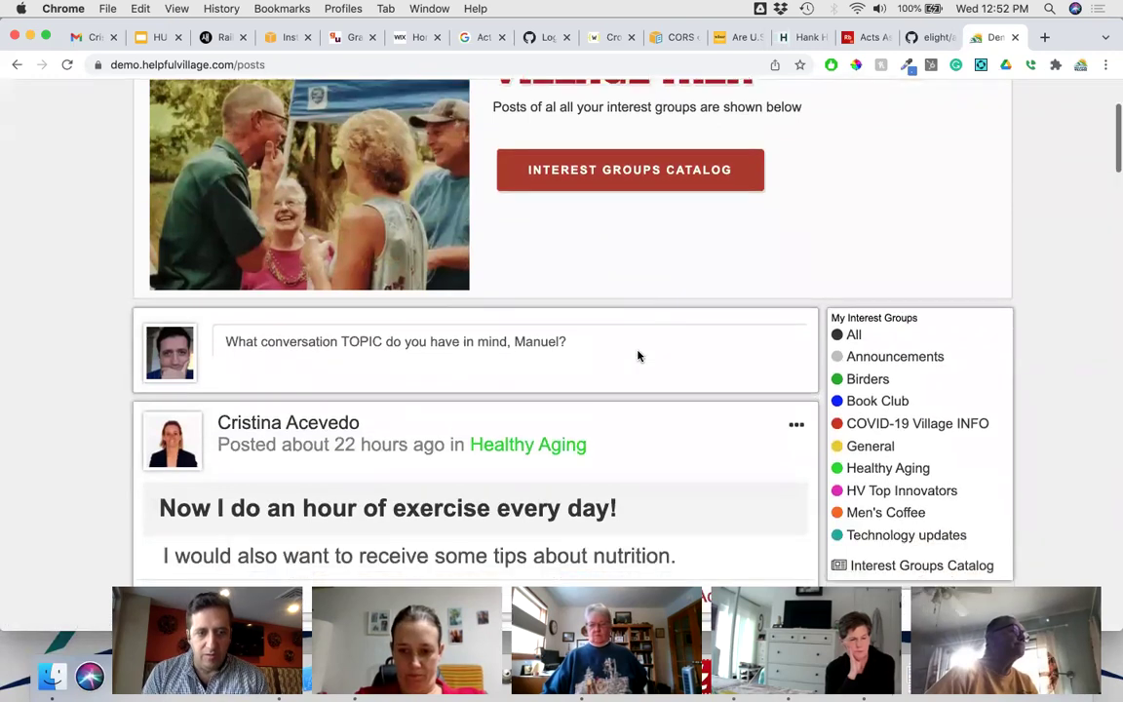
scroll(639, 357, "down", 3)
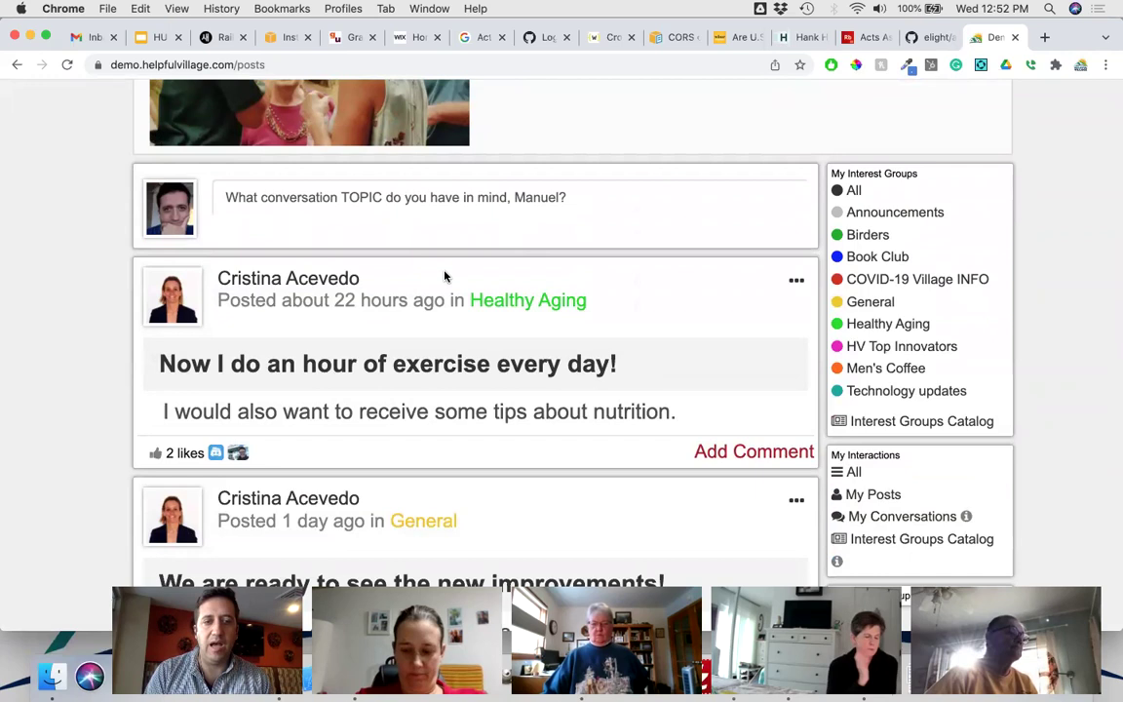
scroll(444, 276, "down", 1)
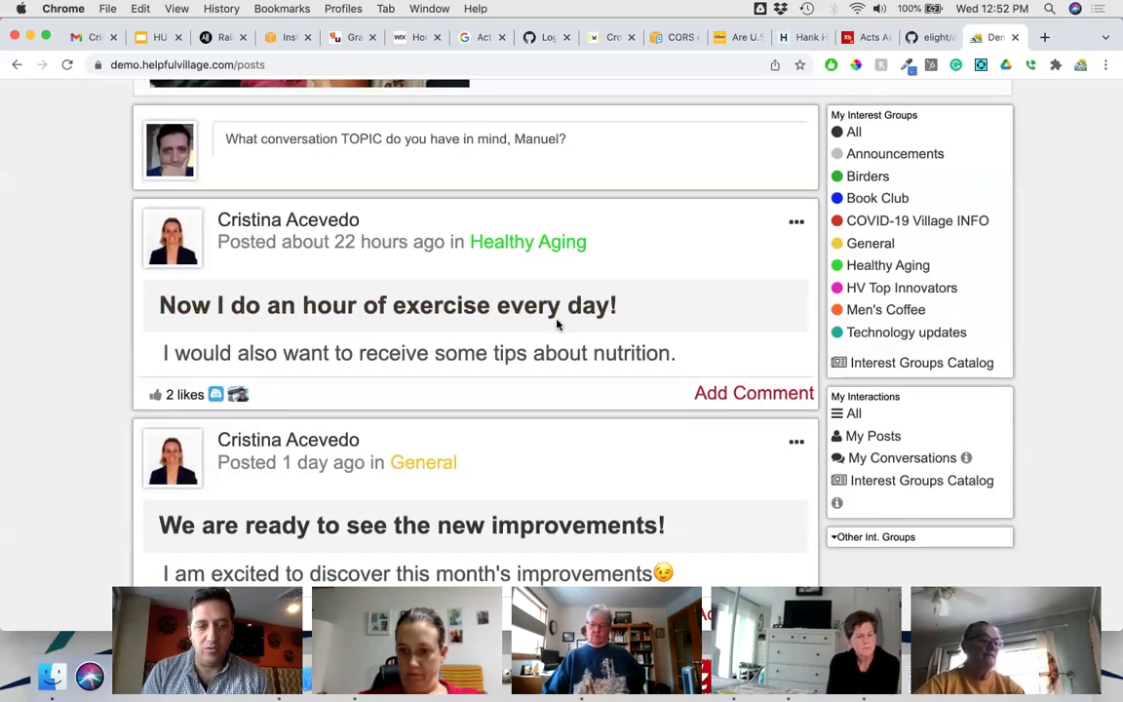
scroll(556, 322, "down", 1)
left_click(156, 371)
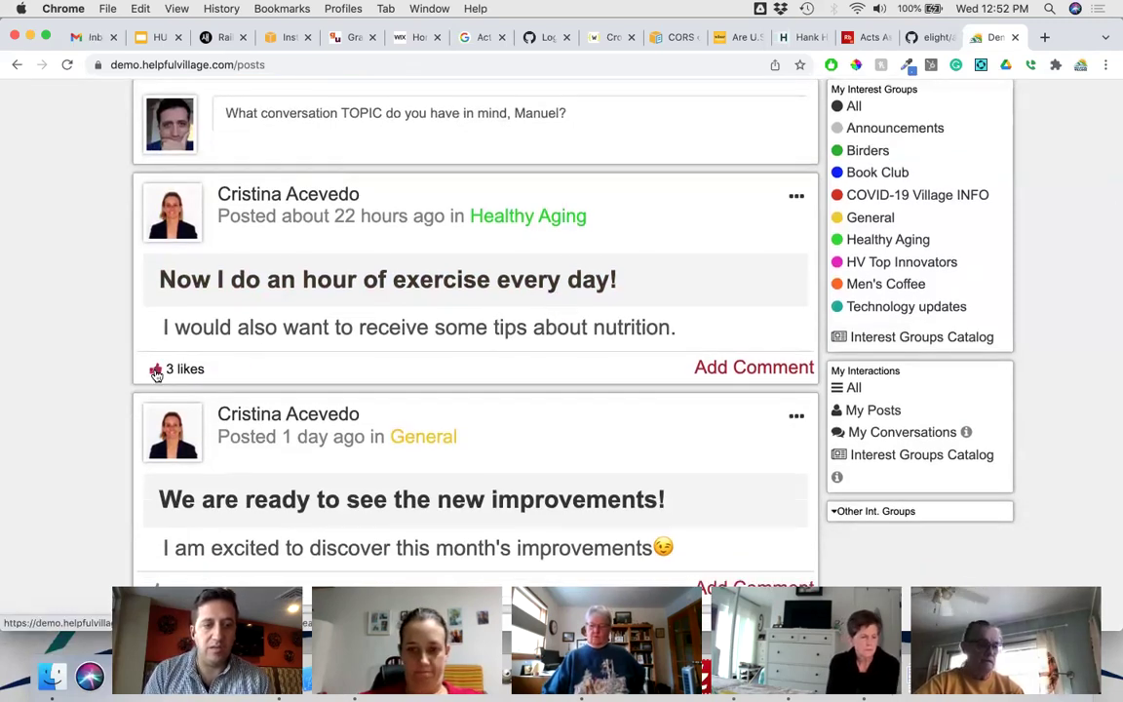
- Look through the older Village Talk posts from the General and Technology updates groups
scroll(330, 333, "down", 2)
scroll(330, 335, "down", 1)
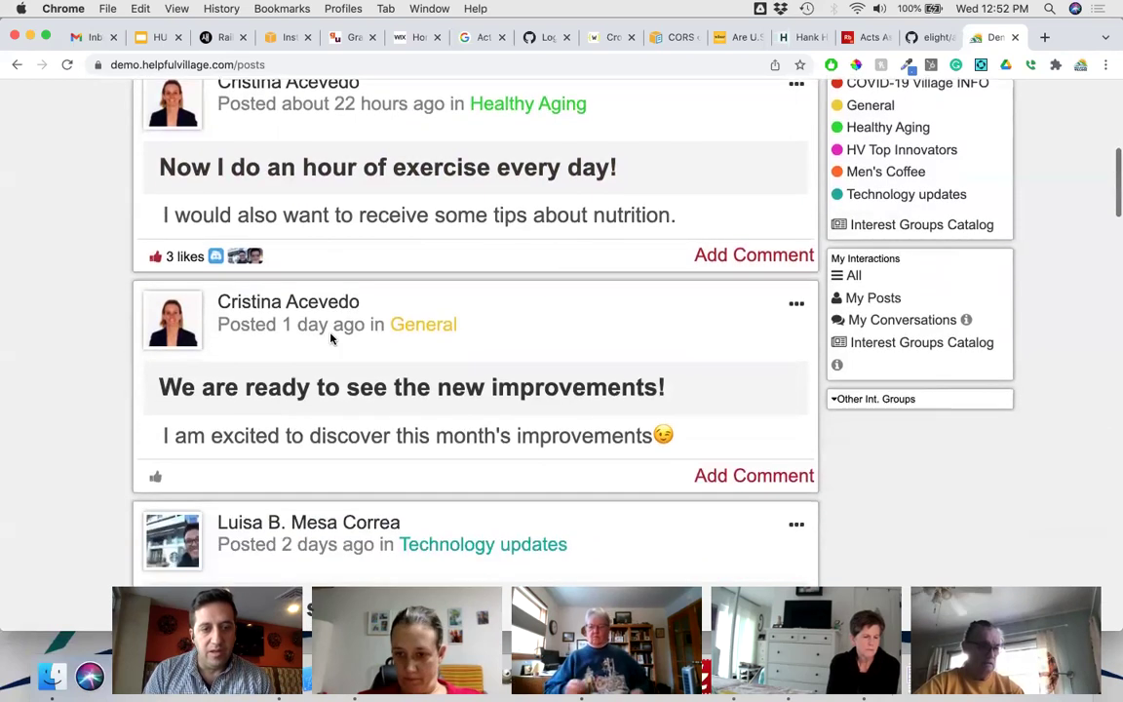
scroll(398, 370, "down", 2)
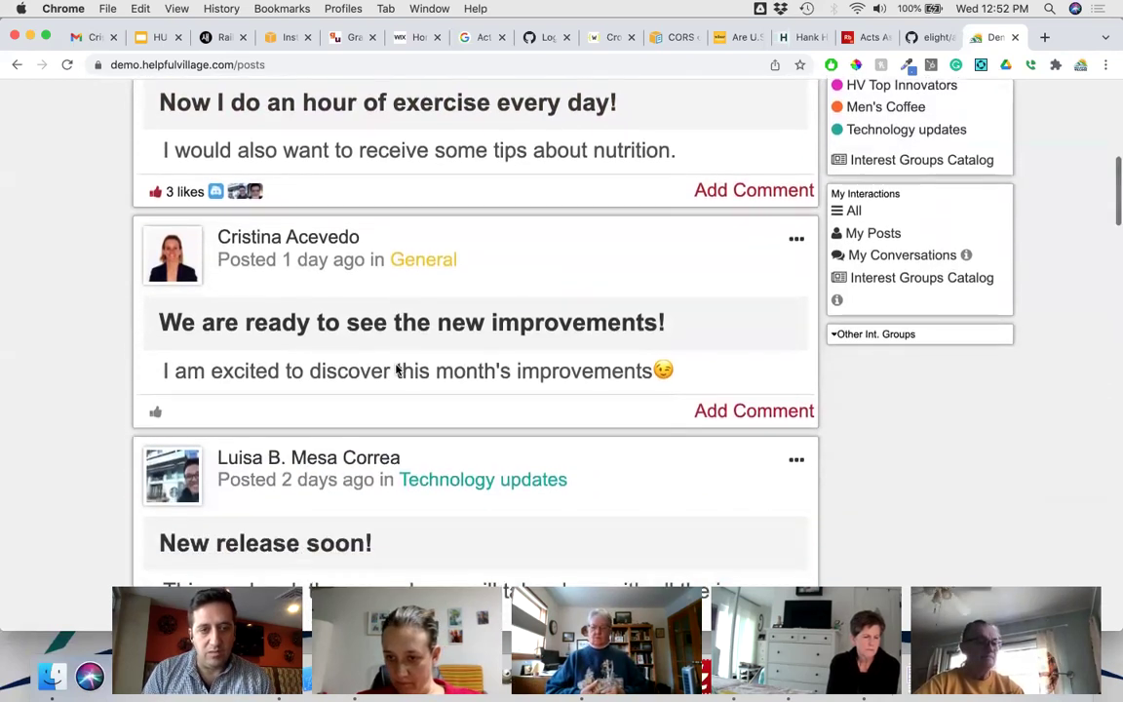
scroll(466, 256, "down", 2)
scroll(466, 255, "down", 2)
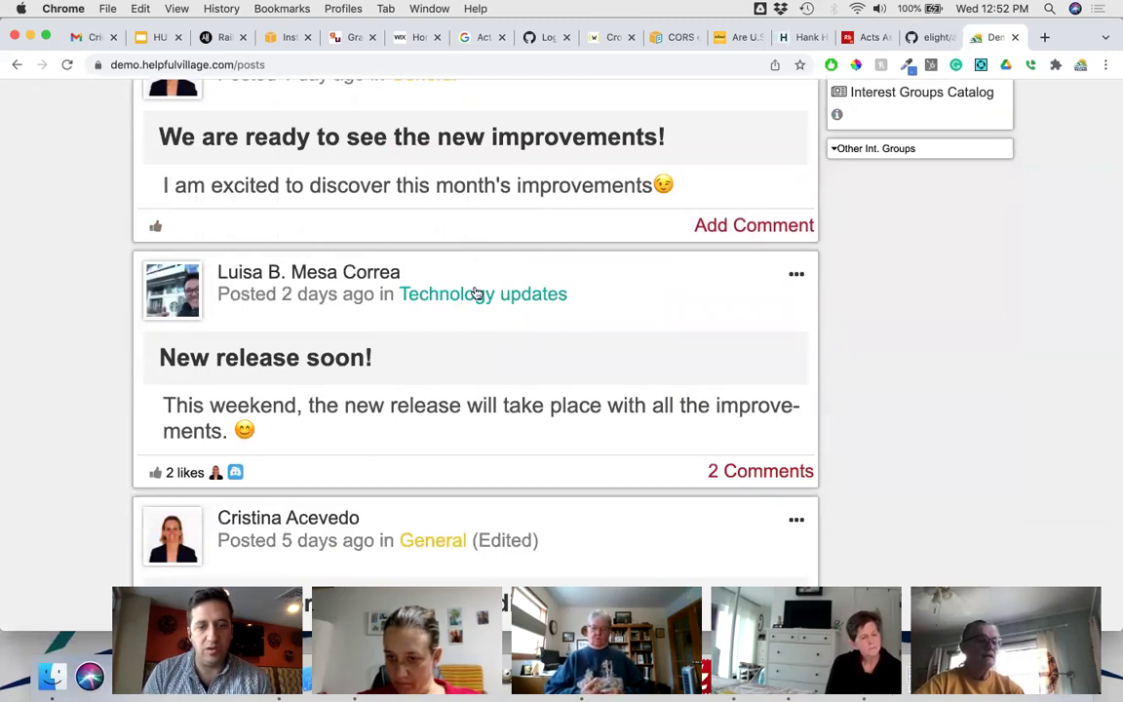
scroll(476, 293, "down", 10)
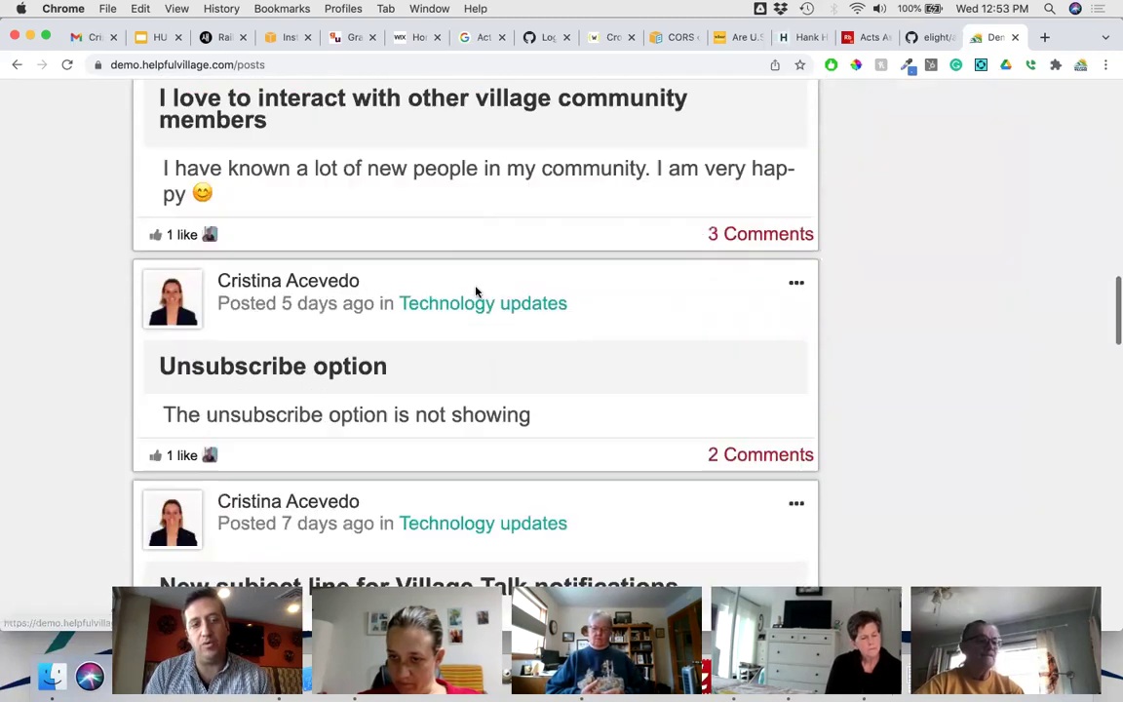
scroll(476, 291, "down", 4)
- Open the Book Club group from the list of joined interest groups
scroll(475, 290, "up", 20)
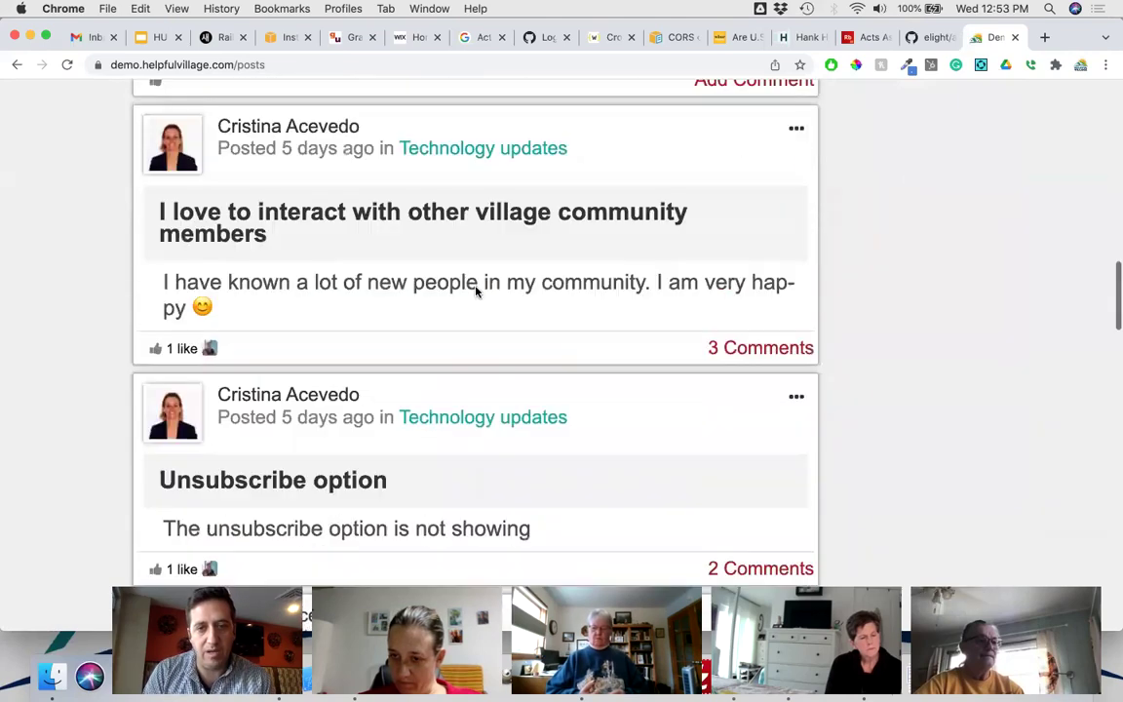
scroll(476, 291, "up", 2)
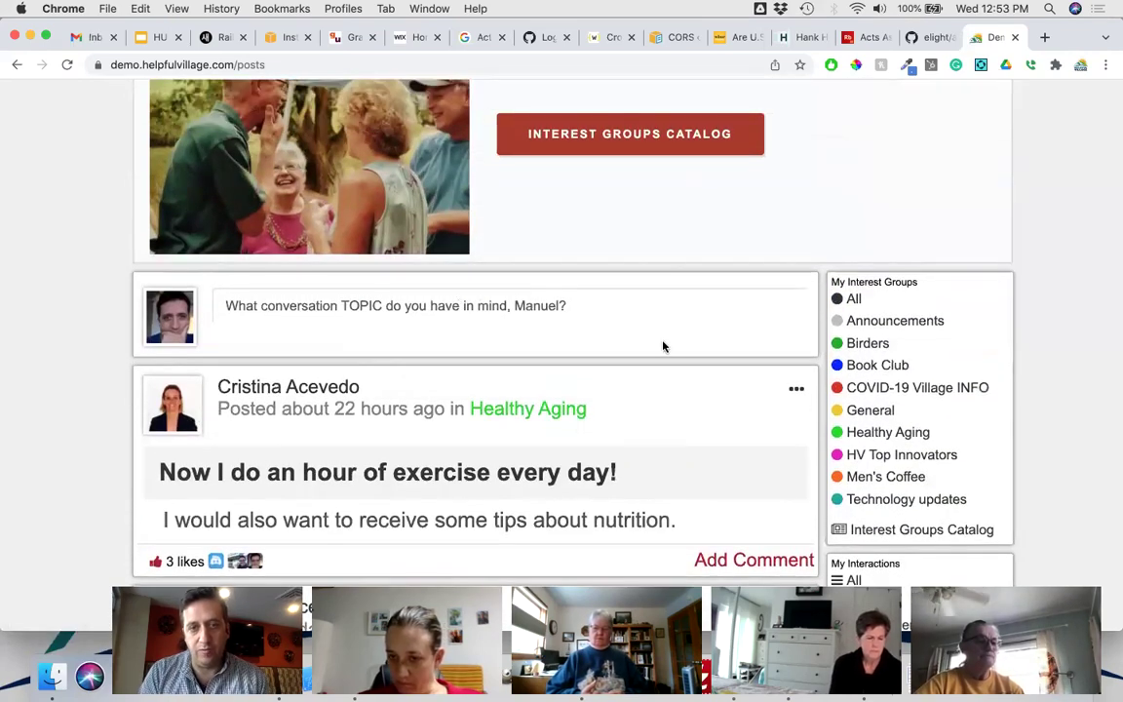
scroll(663, 346, "up", 1)
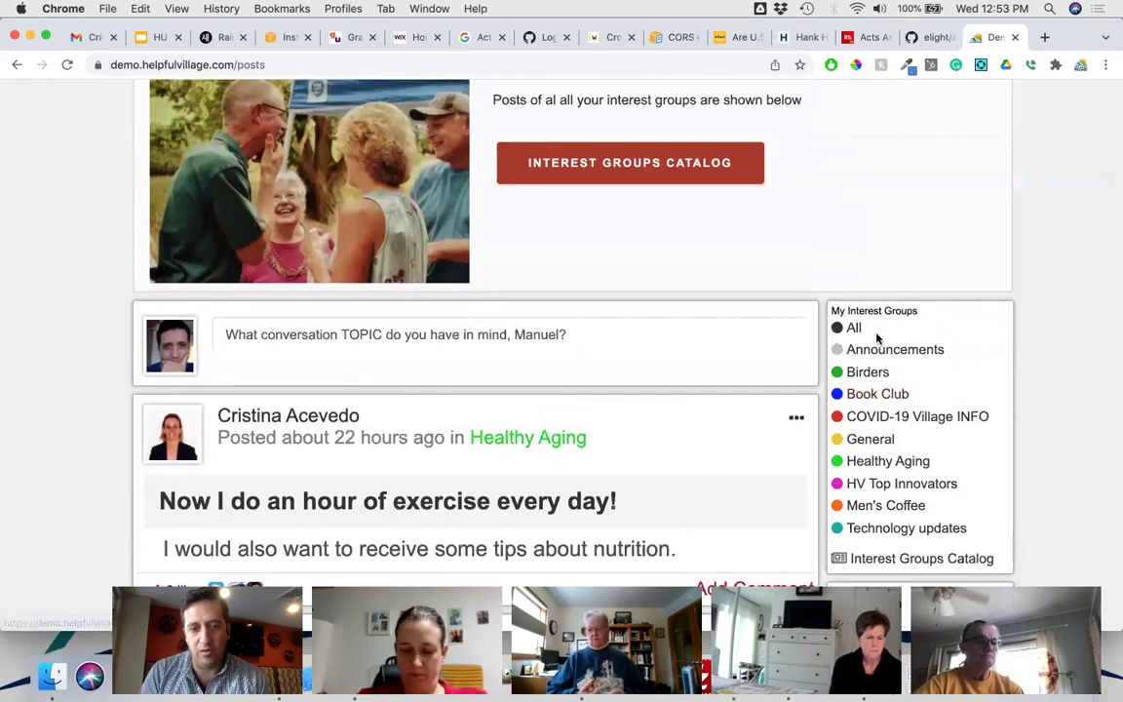
left_click(869, 402)
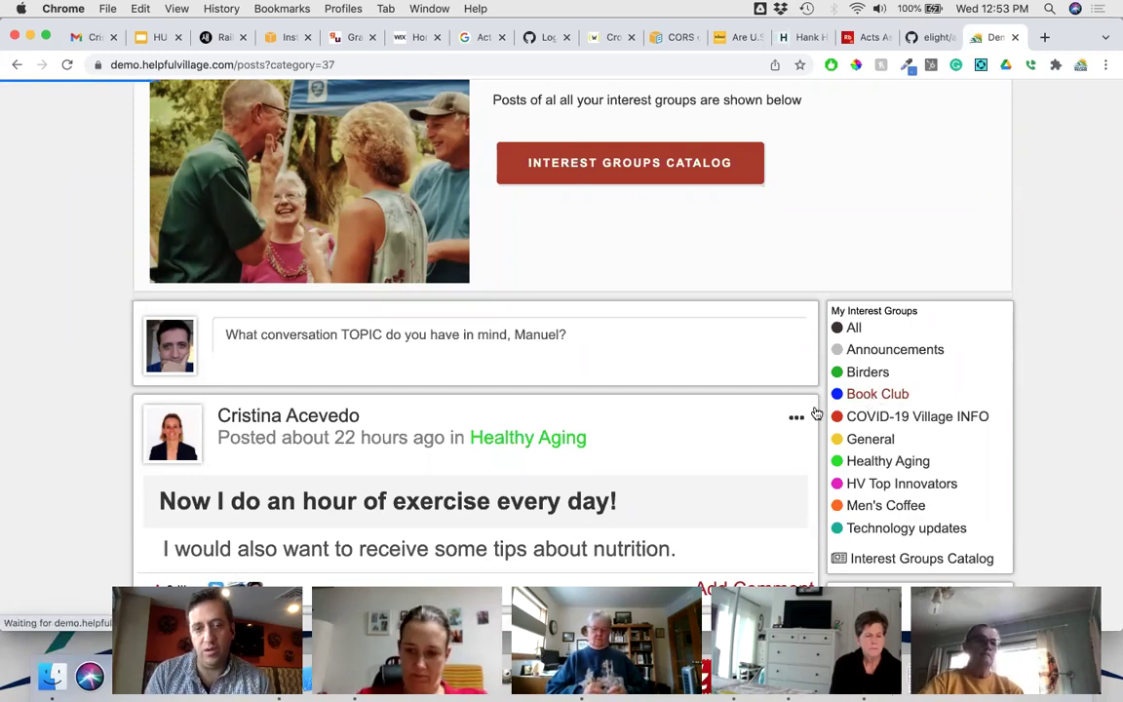
- Examine the Book Club page, including its description, group options and members' posts
scroll(671, 269, "down", 2)
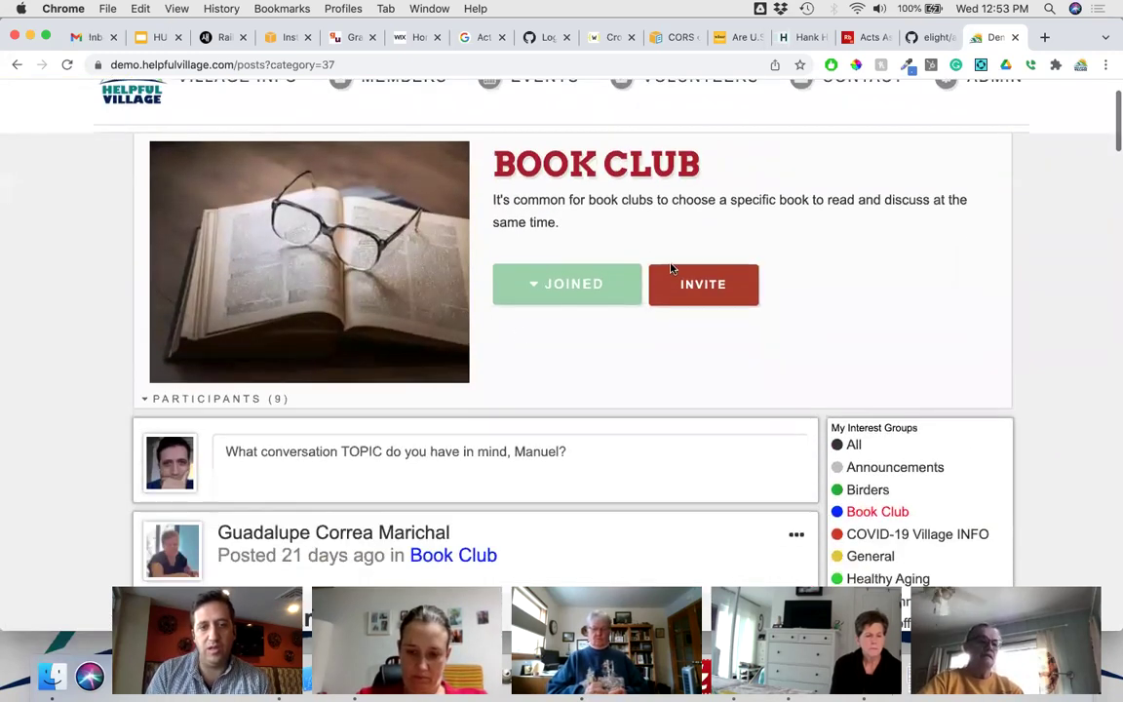
scroll(435, 270, "down", 5)
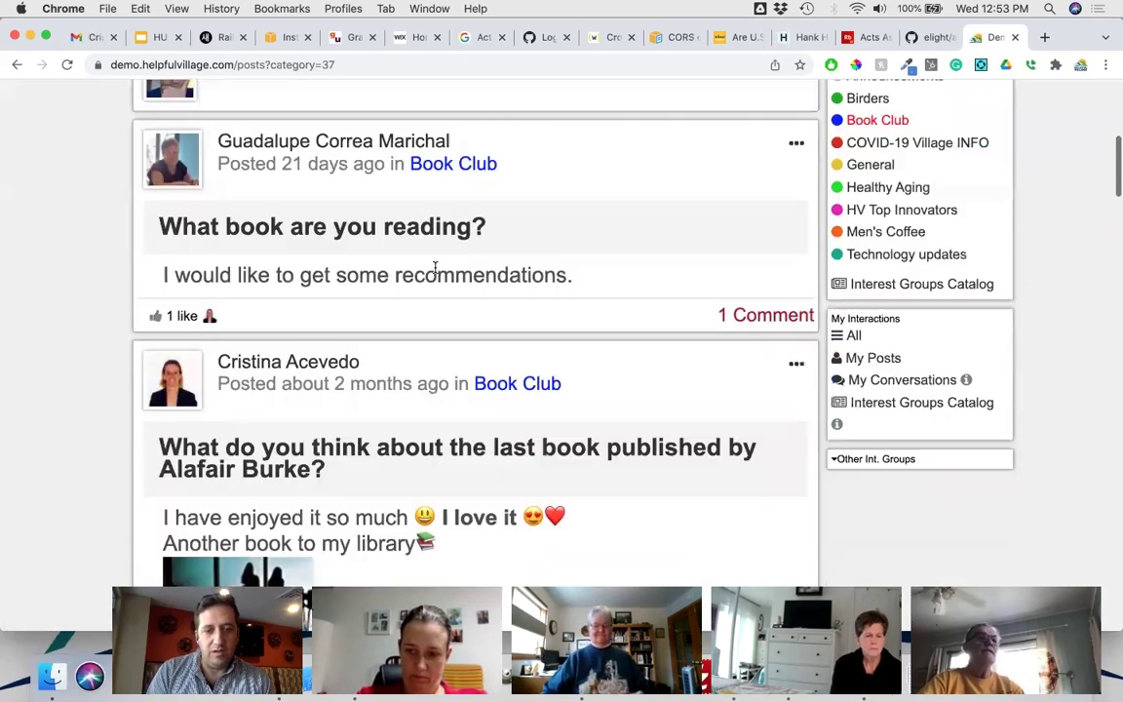
scroll(435, 269, "down", 5)
scroll(436, 271, "up", 2)
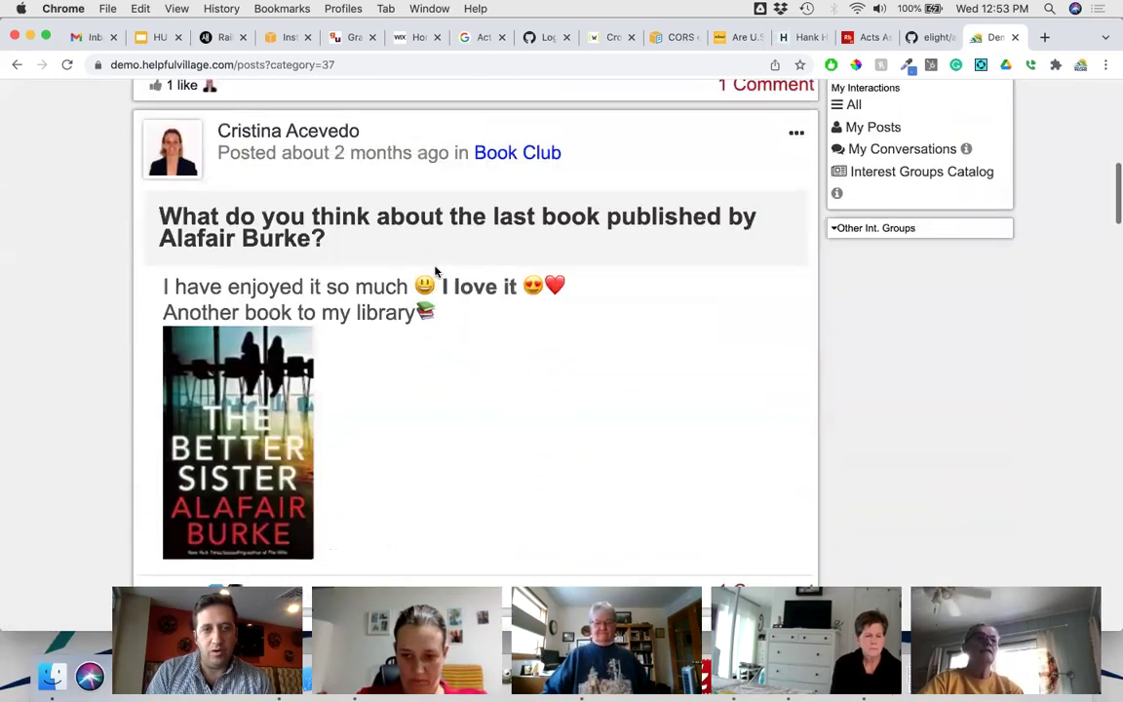
scroll(434, 271, "down", 10)
scroll(436, 272, "down", 2)
scroll(436, 272, "up", 10)
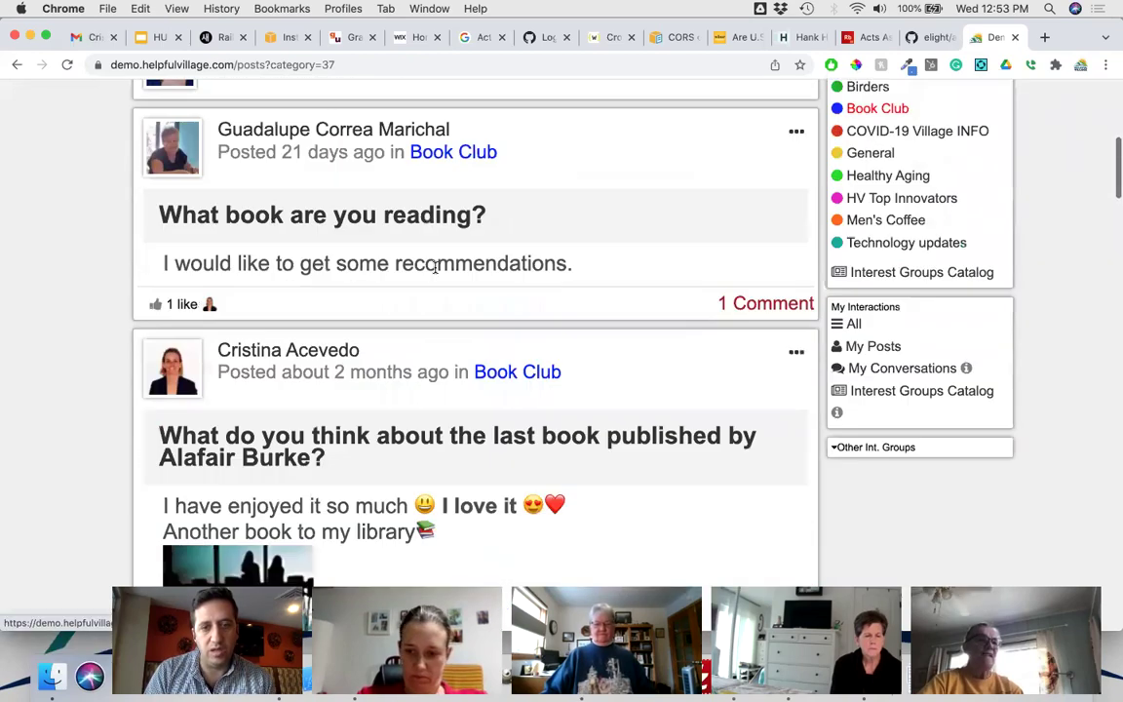
scroll(436, 271, "up", 5)
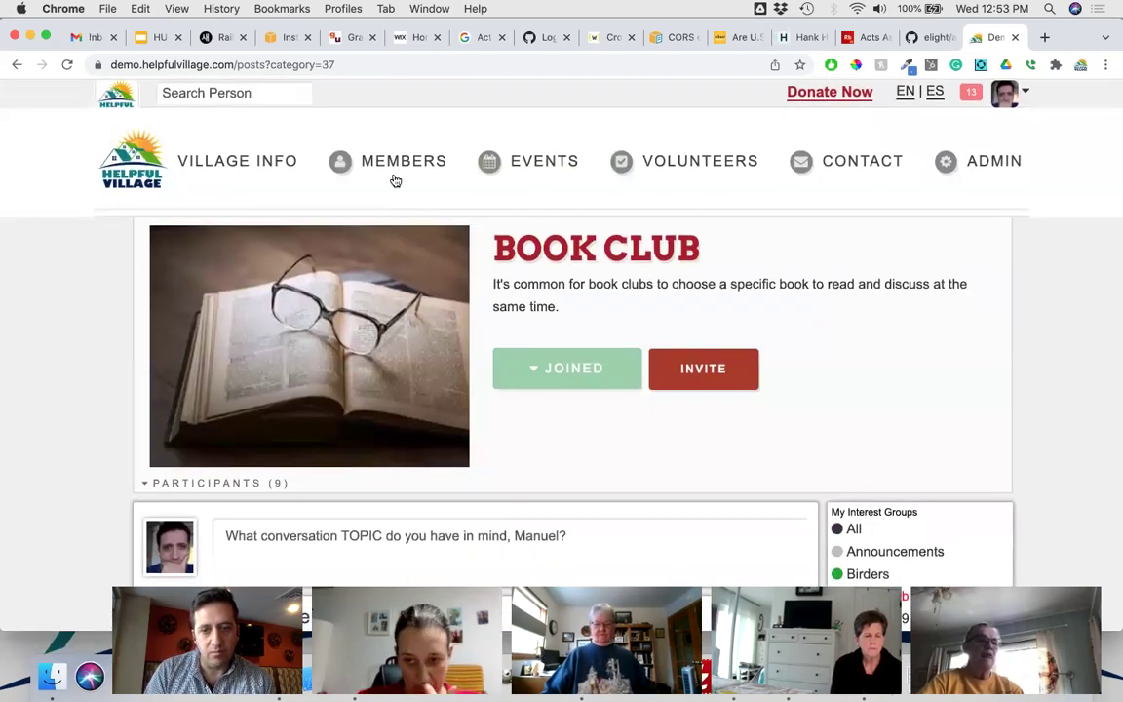
scroll(842, 403, "down", 2)
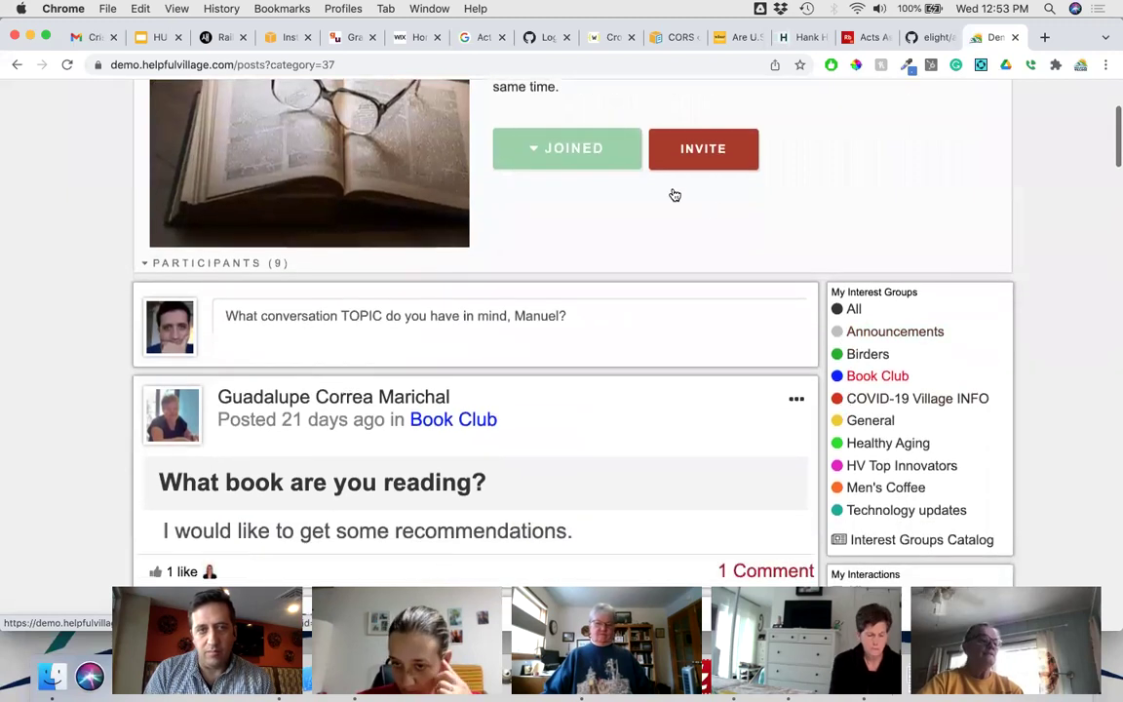
- Return to the Village Talk page with all groups' posts and open the Interest Groups Catalog
scroll(675, 195, "up", 3)
mouse_move(384, 158)
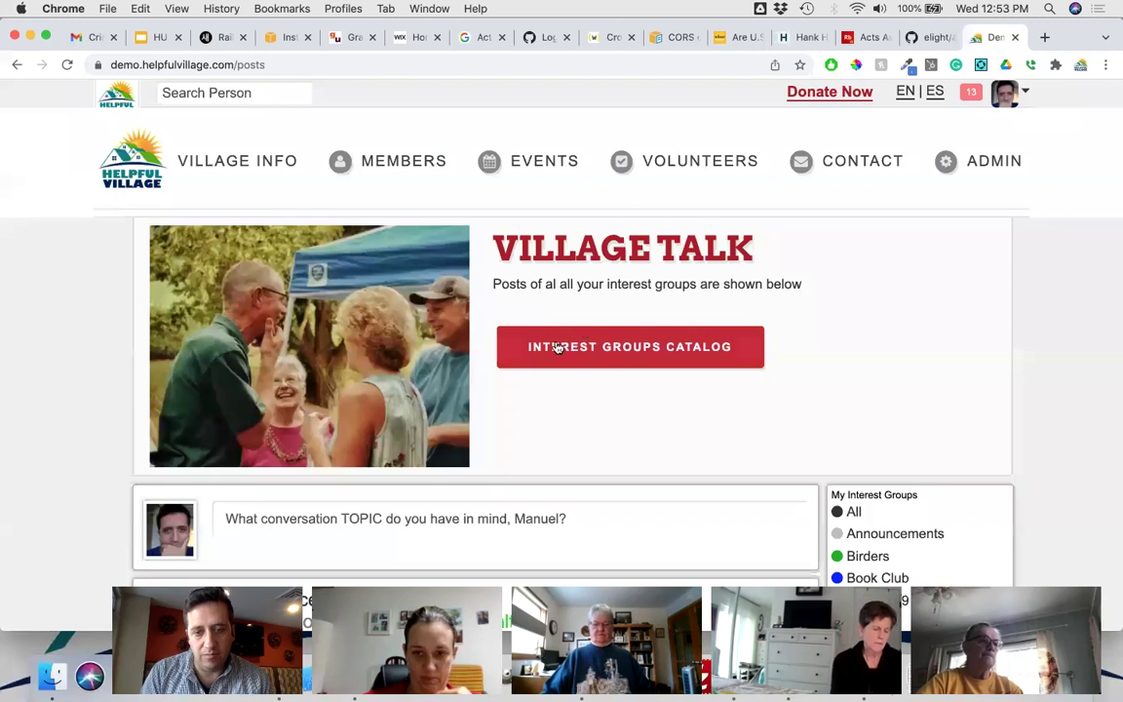
scroll(563, 303, "down", 3)
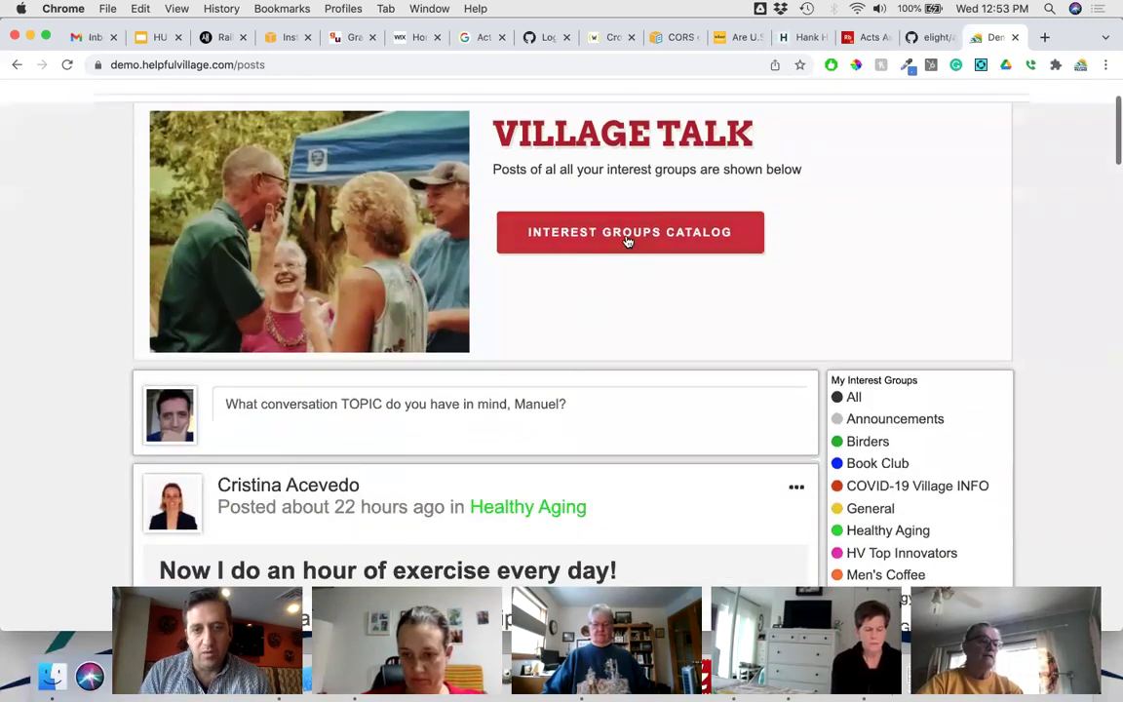
left_click(628, 240)
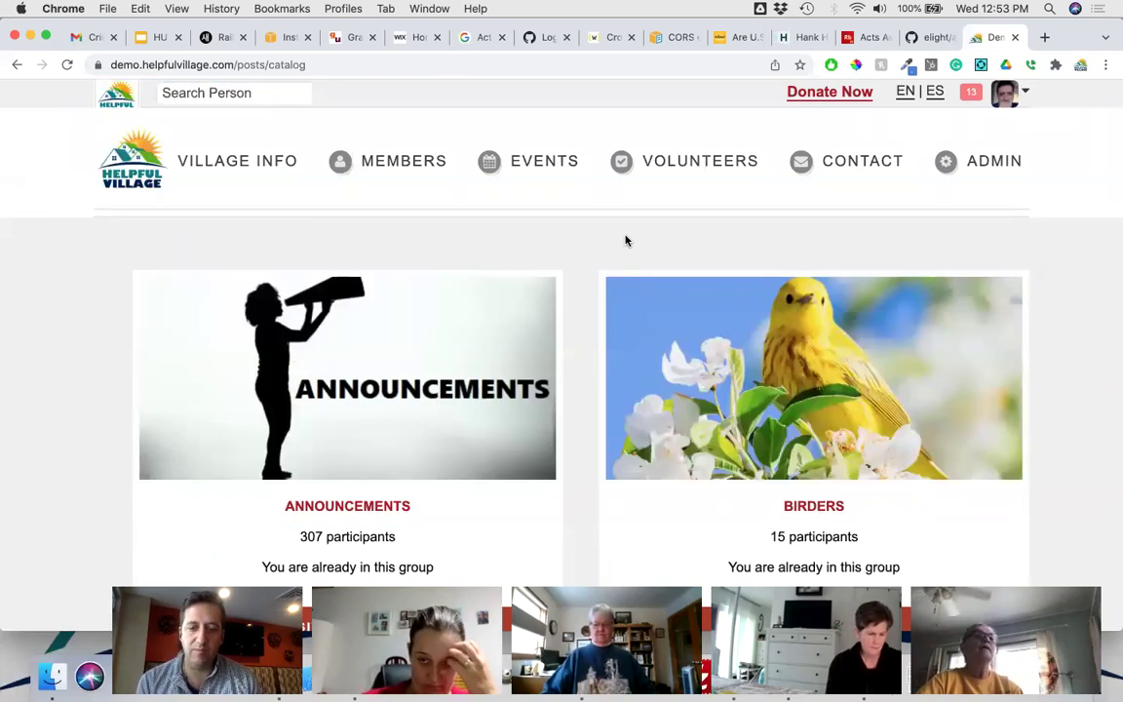
- Look through the group cards in the catalog from Announcements to Women's Coffee, checking participation, membership and the options to visit, preview or join
scroll(625, 241, "down", 3)
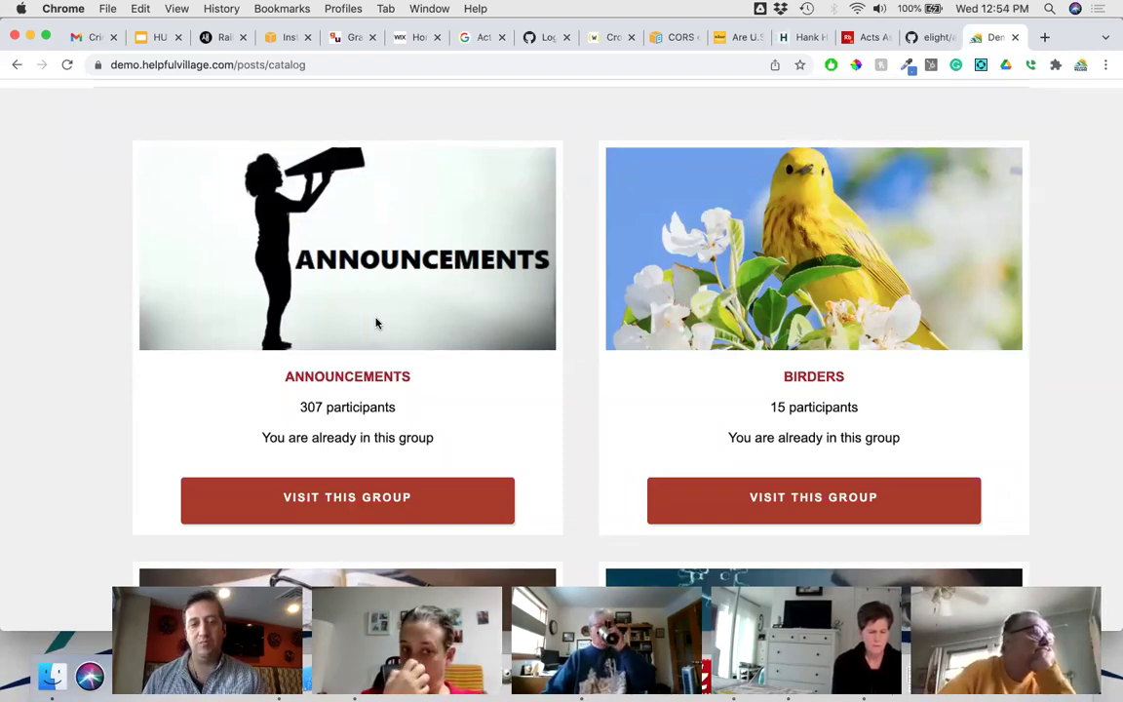
scroll(377, 323, "down", 2)
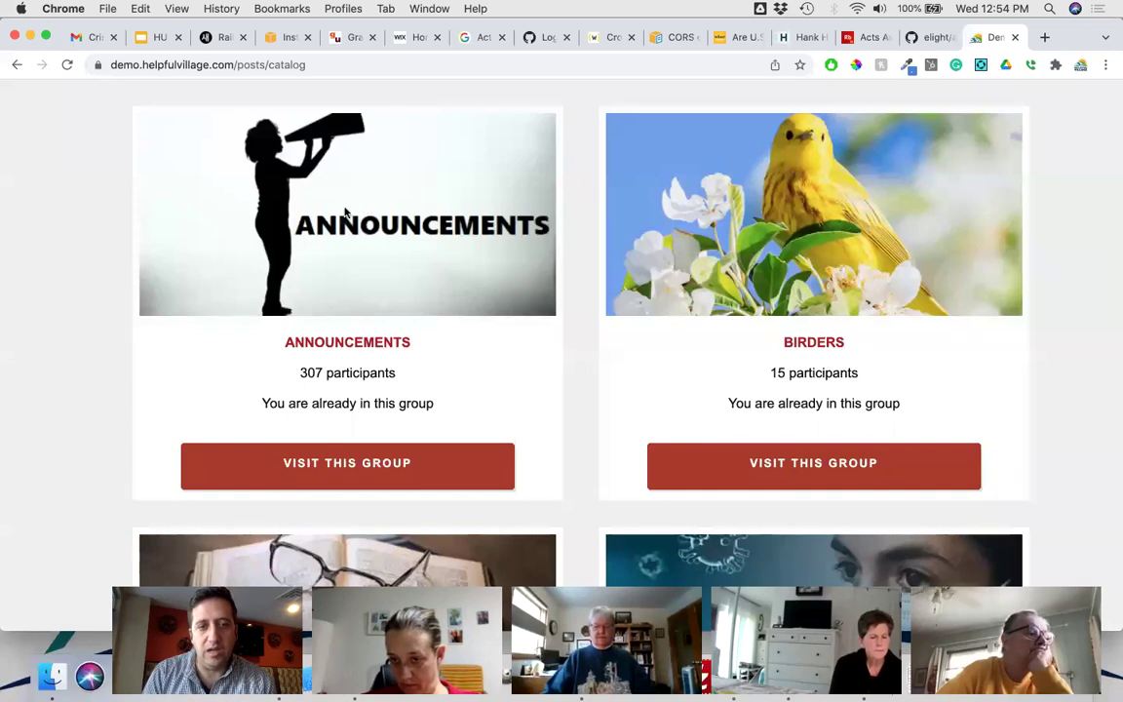
scroll(239, 164, "down", 1)
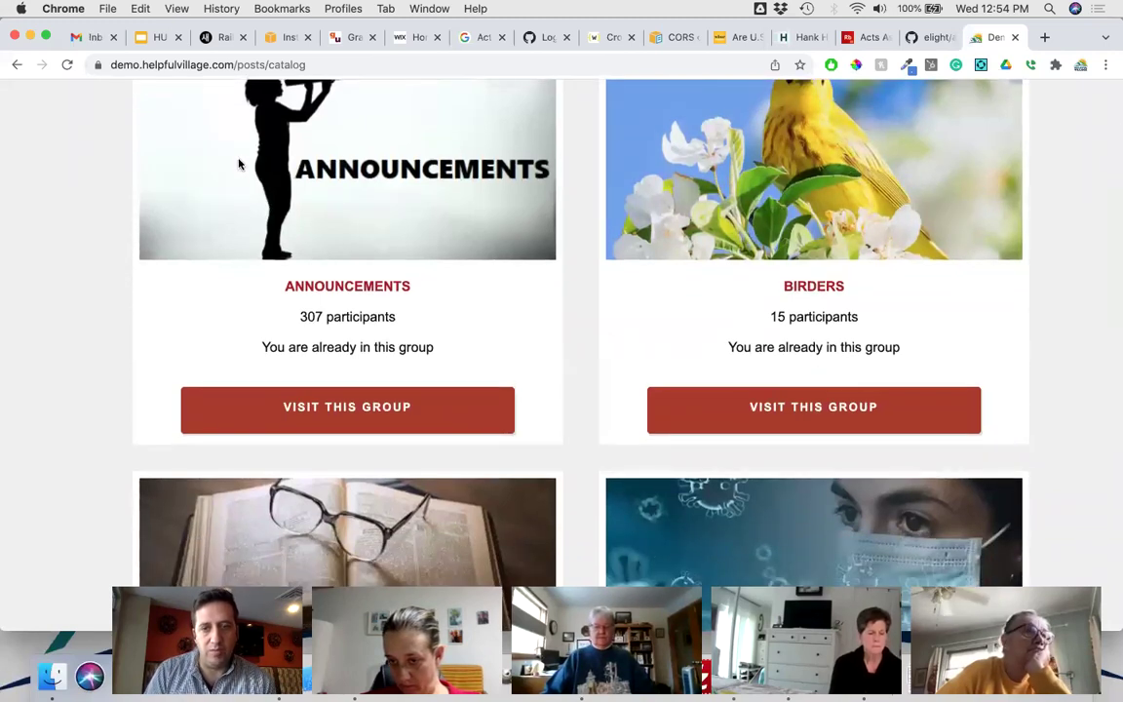
scroll(519, 205, "up", 1)
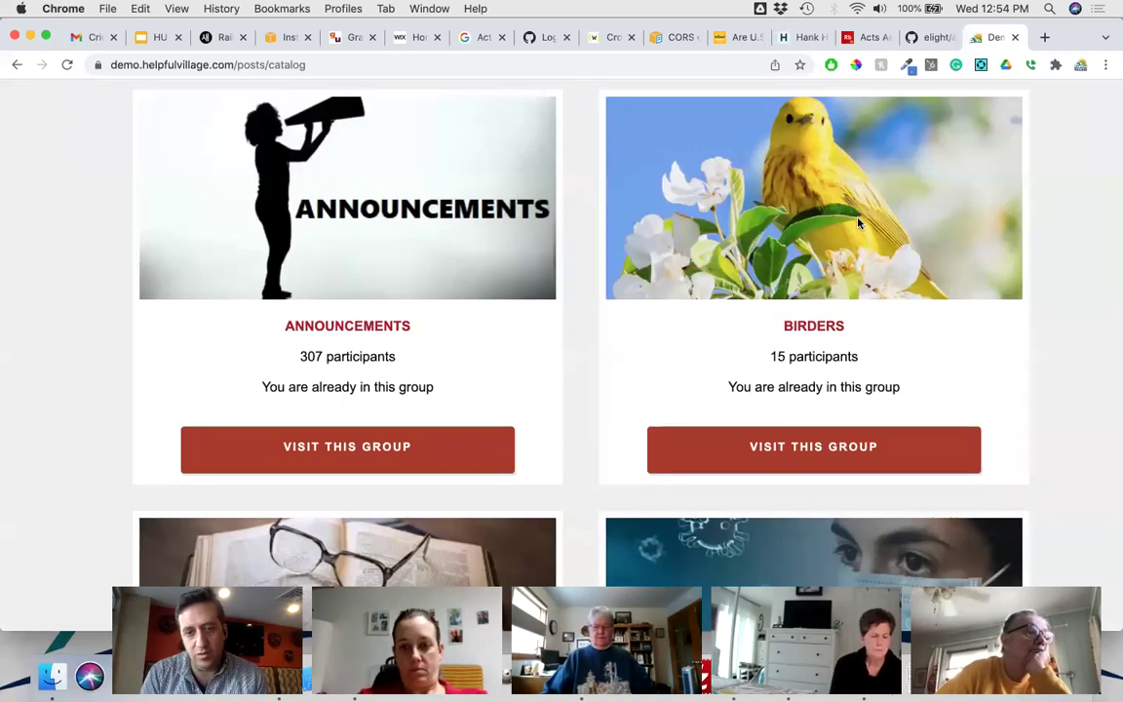
scroll(858, 224, "down", 1)
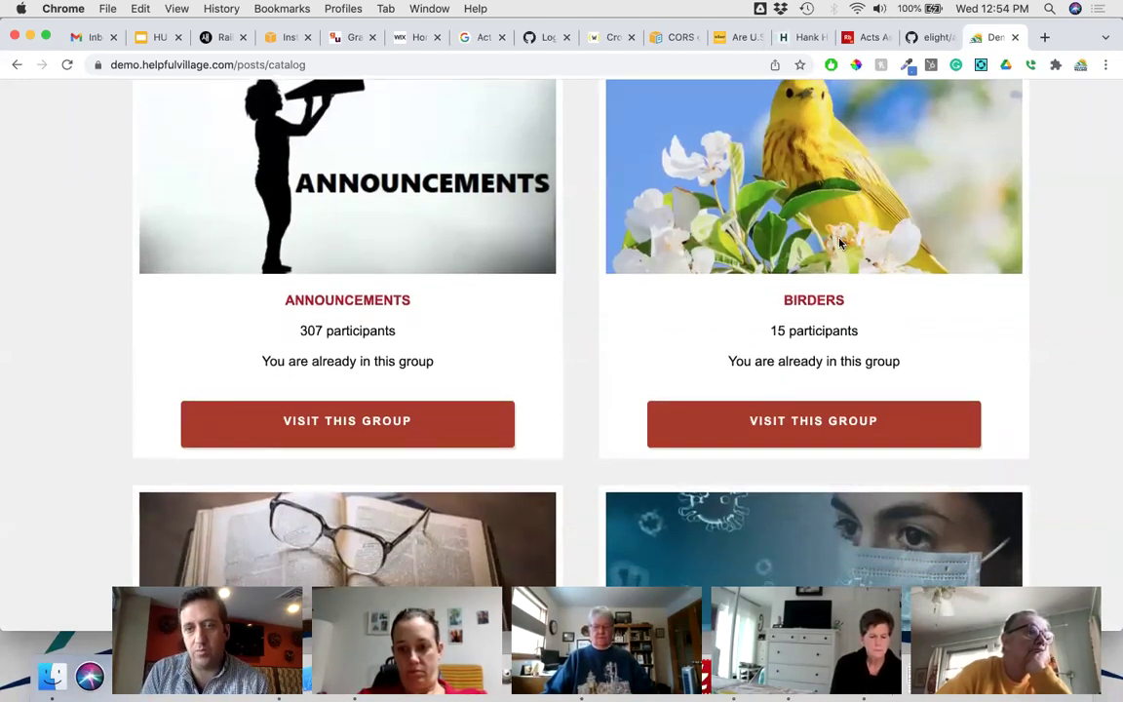
scroll(840, 243, "down", 5)
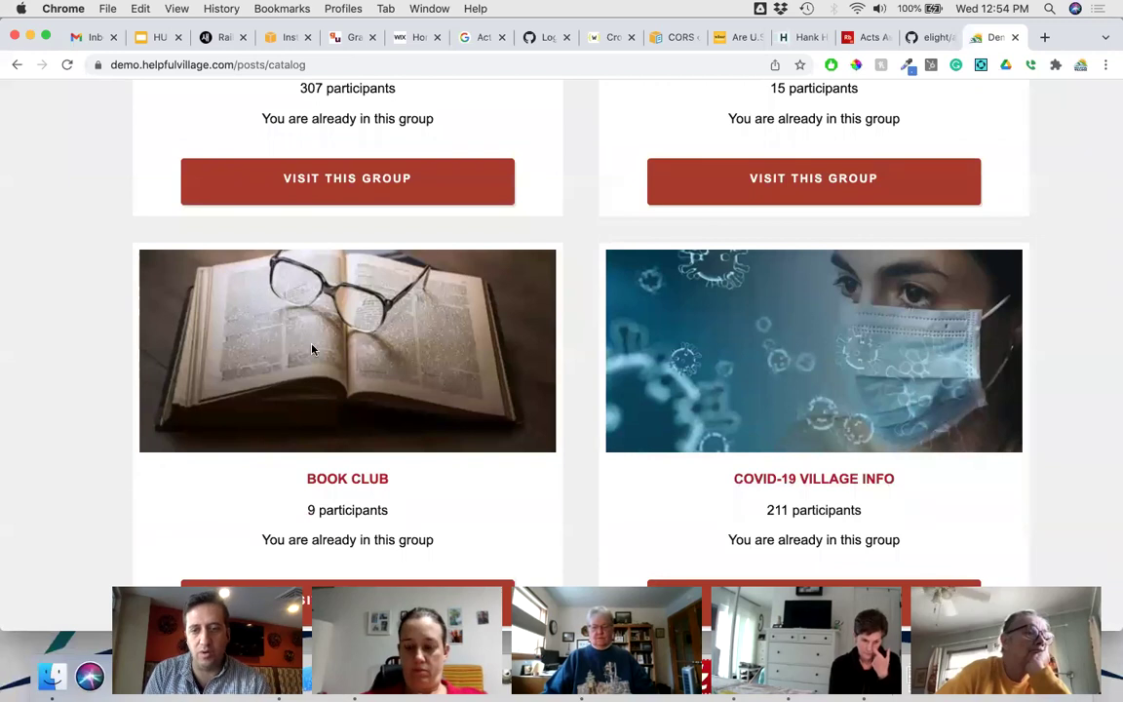
scroll(312, 349, "down", 10)
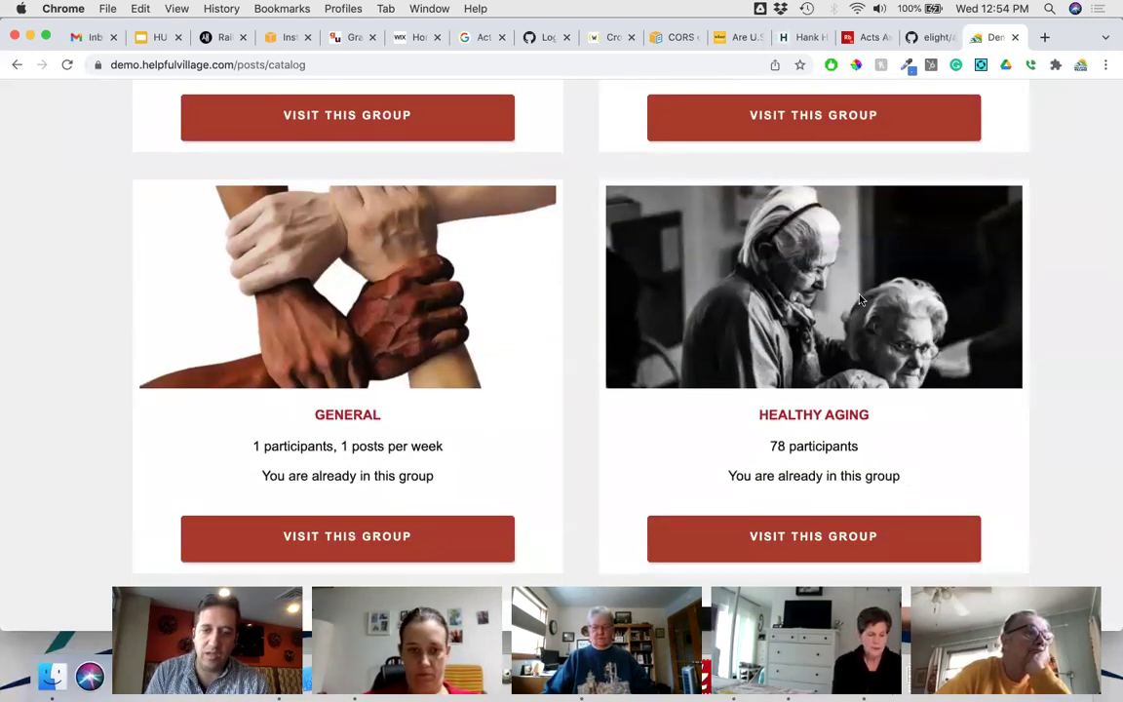
scroll(859, 301, "down", 9)
scroll(799, 298, "down", 1)
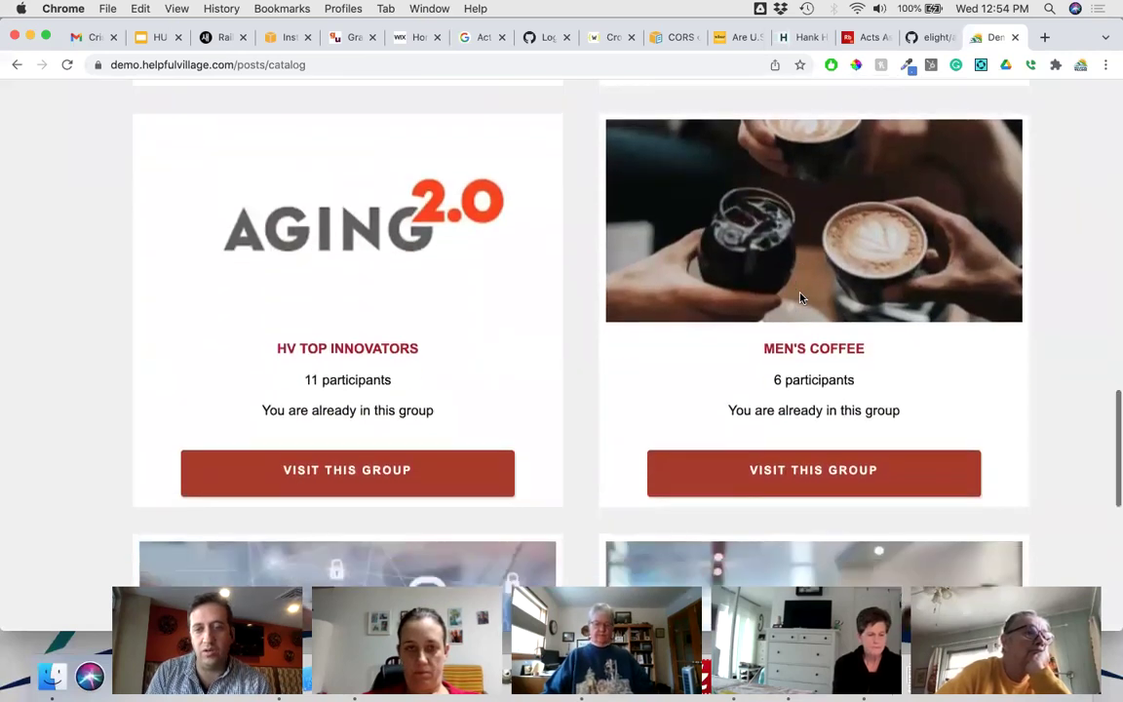
scroll(799, 297, "down", 7)
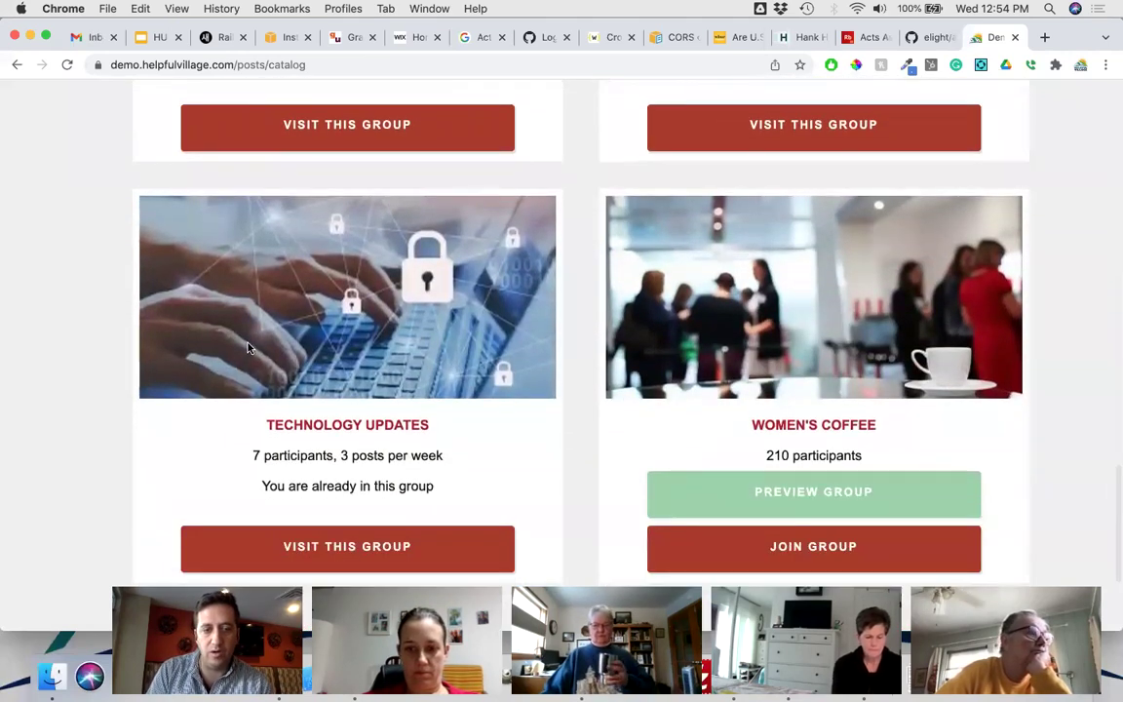
scroll(247, 348, "down", 2)
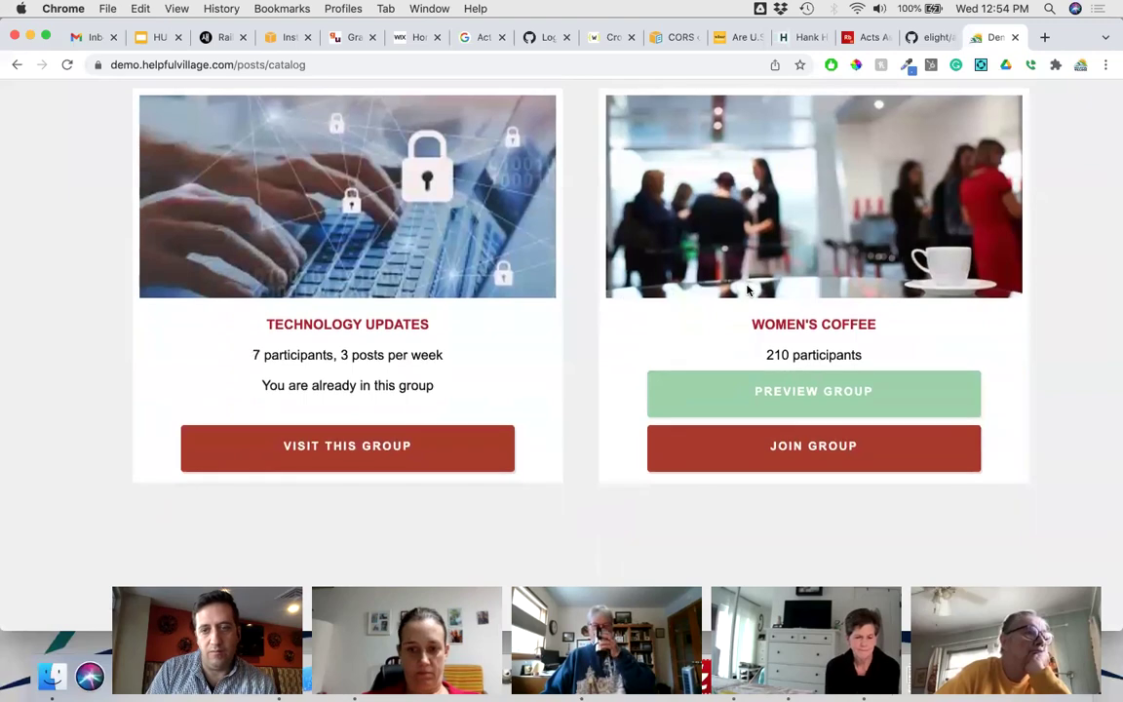
scroll(748, 290, "up", 12)
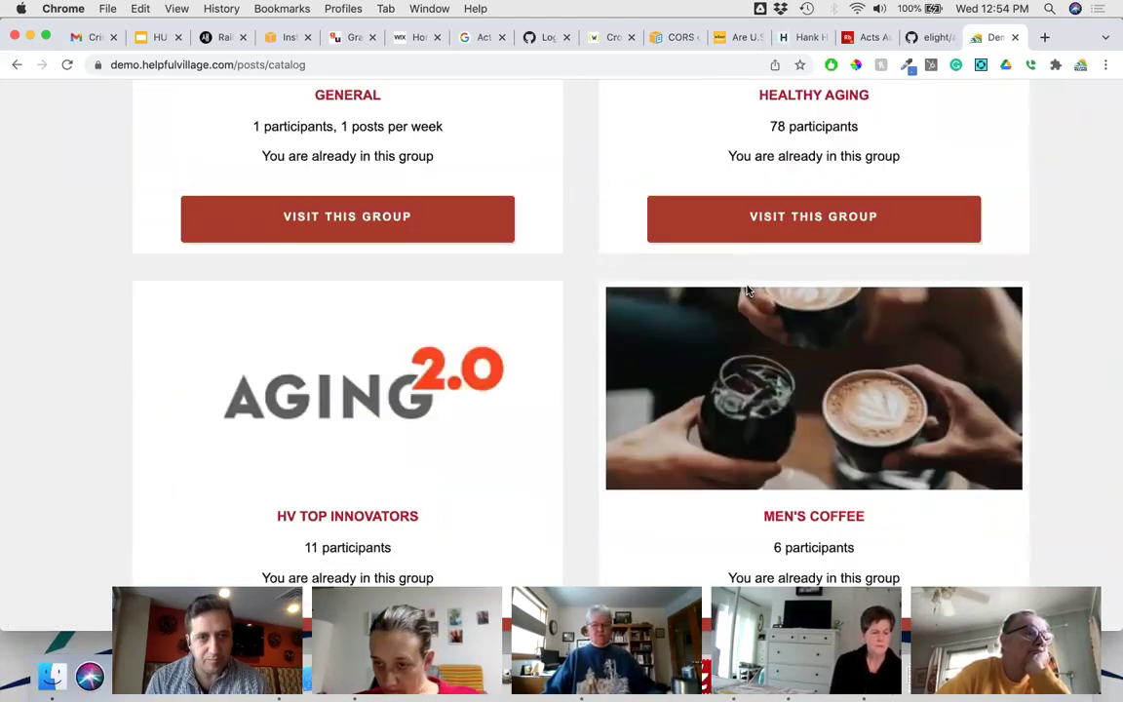
scroll(749, 290, "down", 12)
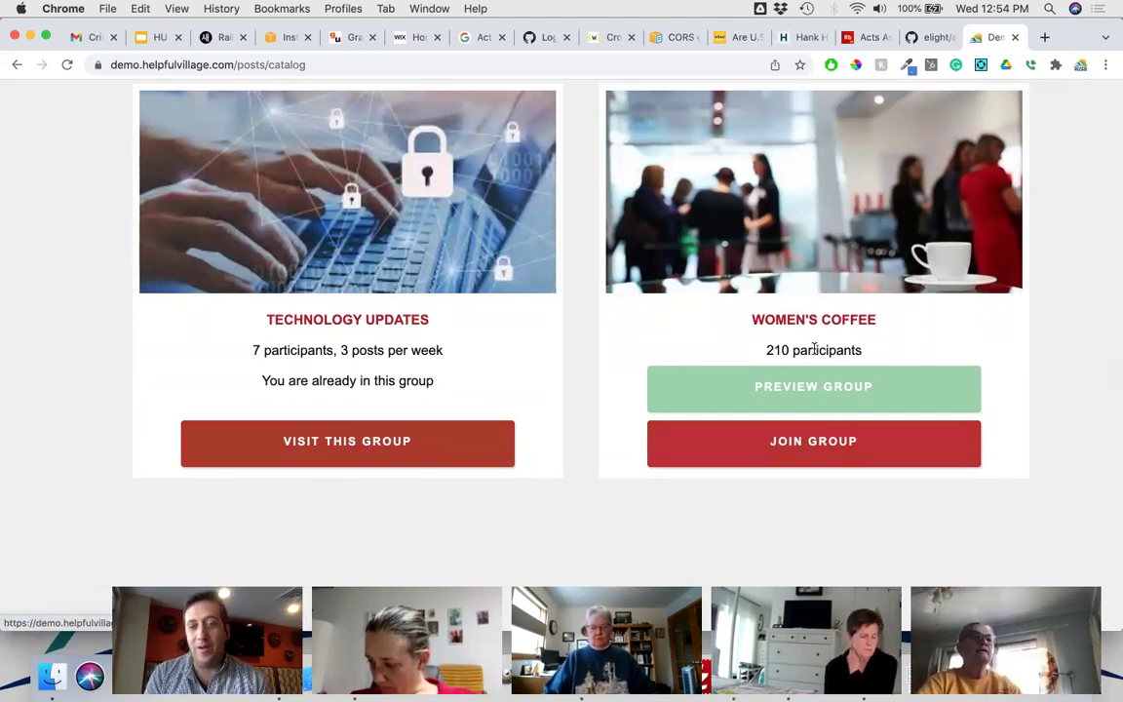
- Preview the Women's Coffee group without joining and look at its posts
left_click(865, 395)
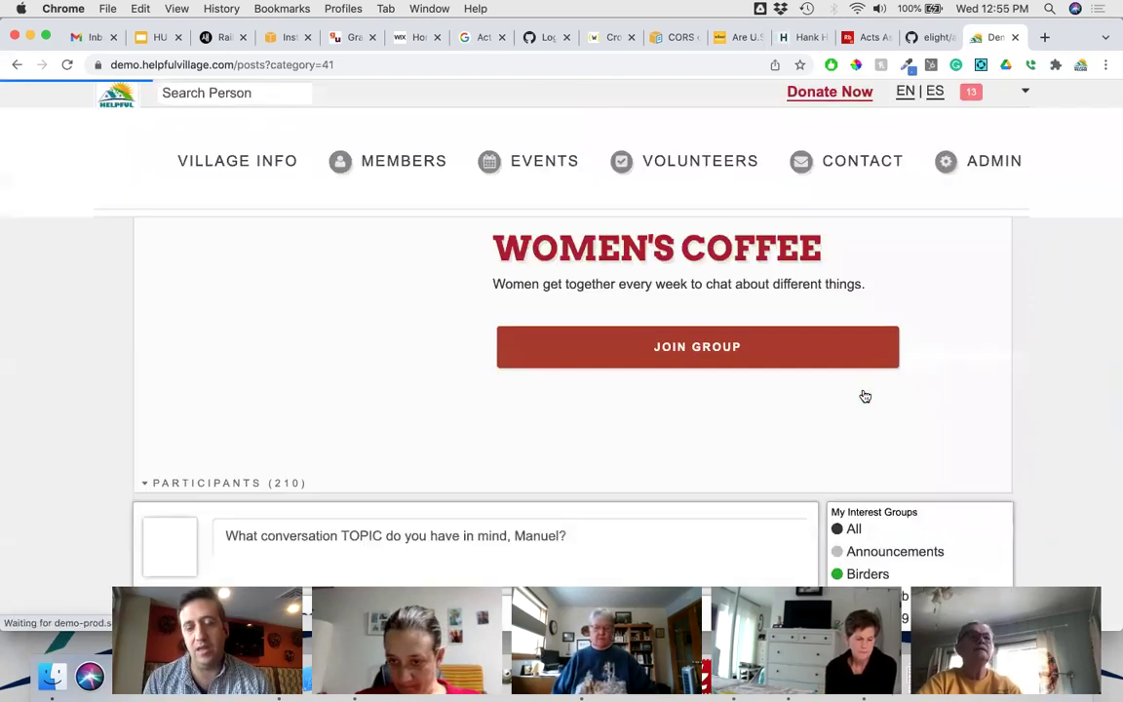
scroll(552, 338, "down", 5)
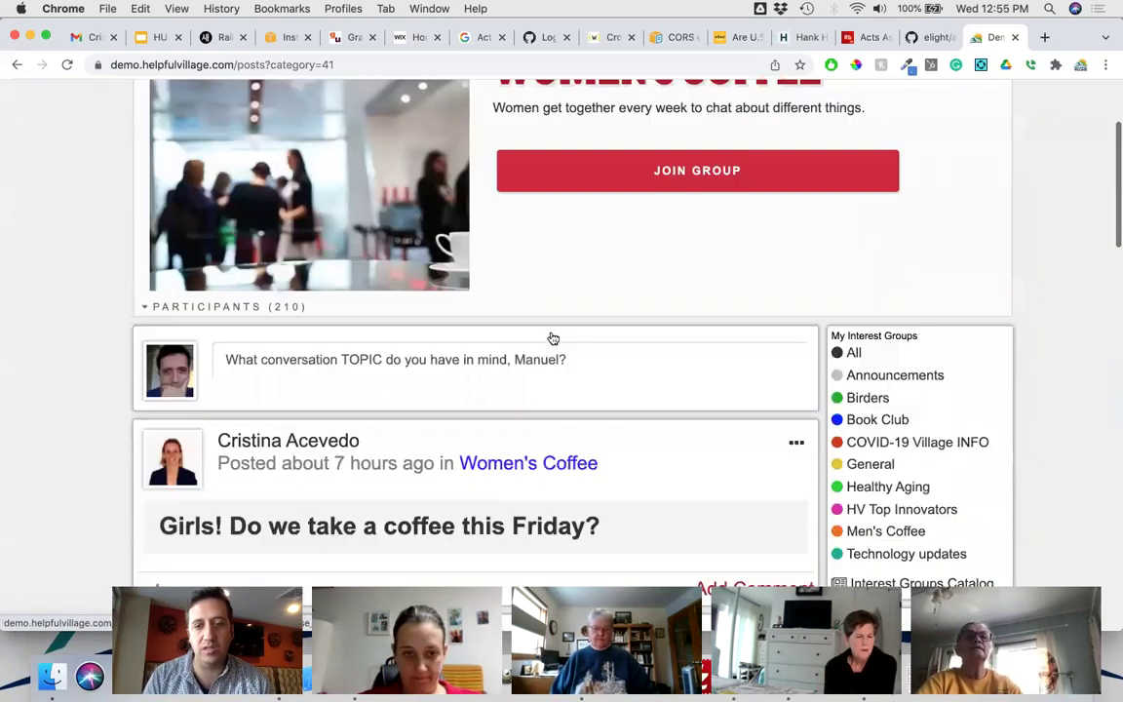
- Examine the Women's Coffee page, from its description and join option down through the older member posts
scroll(551, 338, "up", 3)
scroll(551, 337, "up", 1)
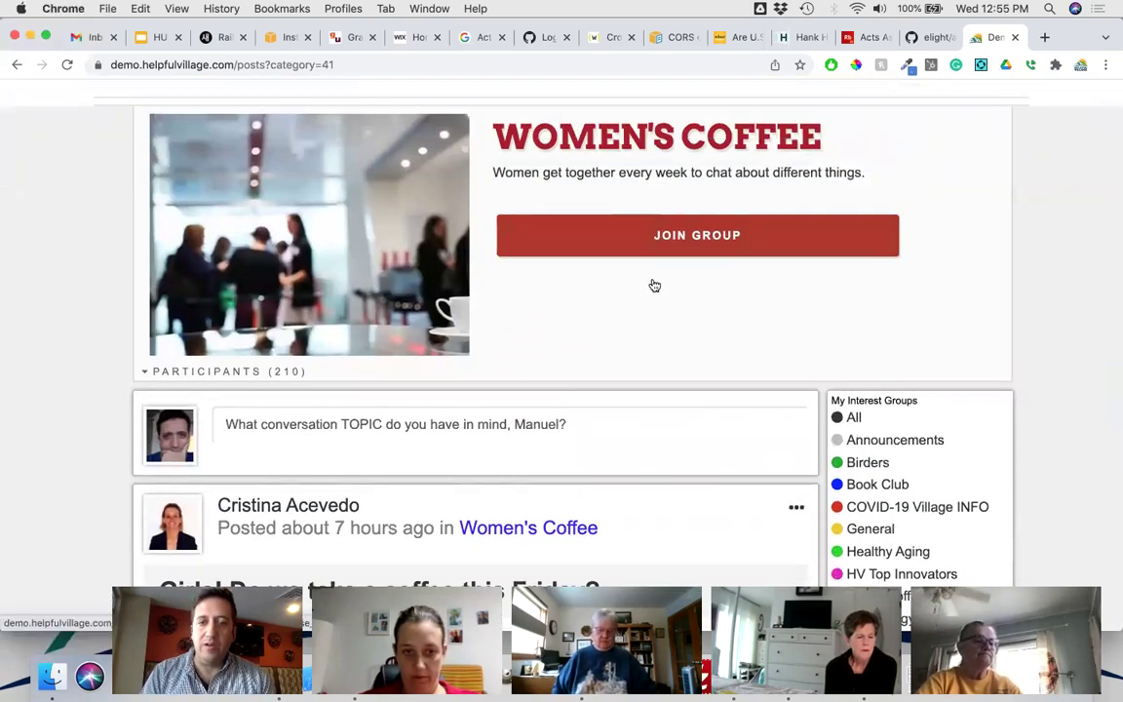
scroll(682, 325, "up", 2)
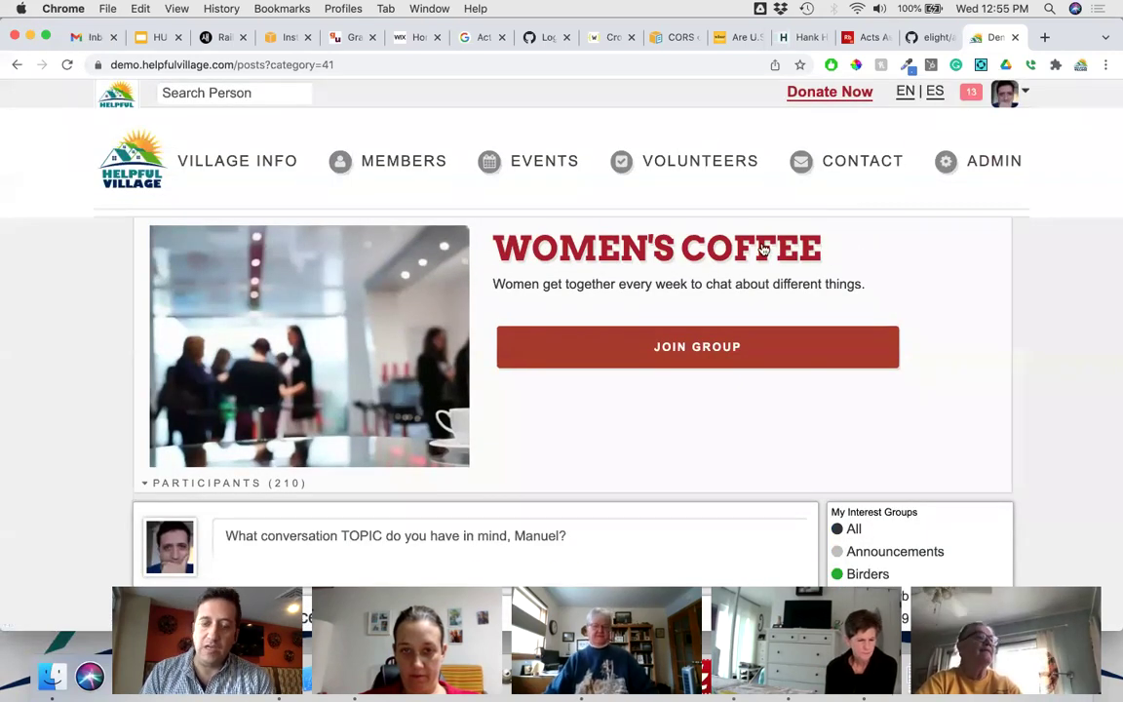
scroll(688, 383, "down", 10)
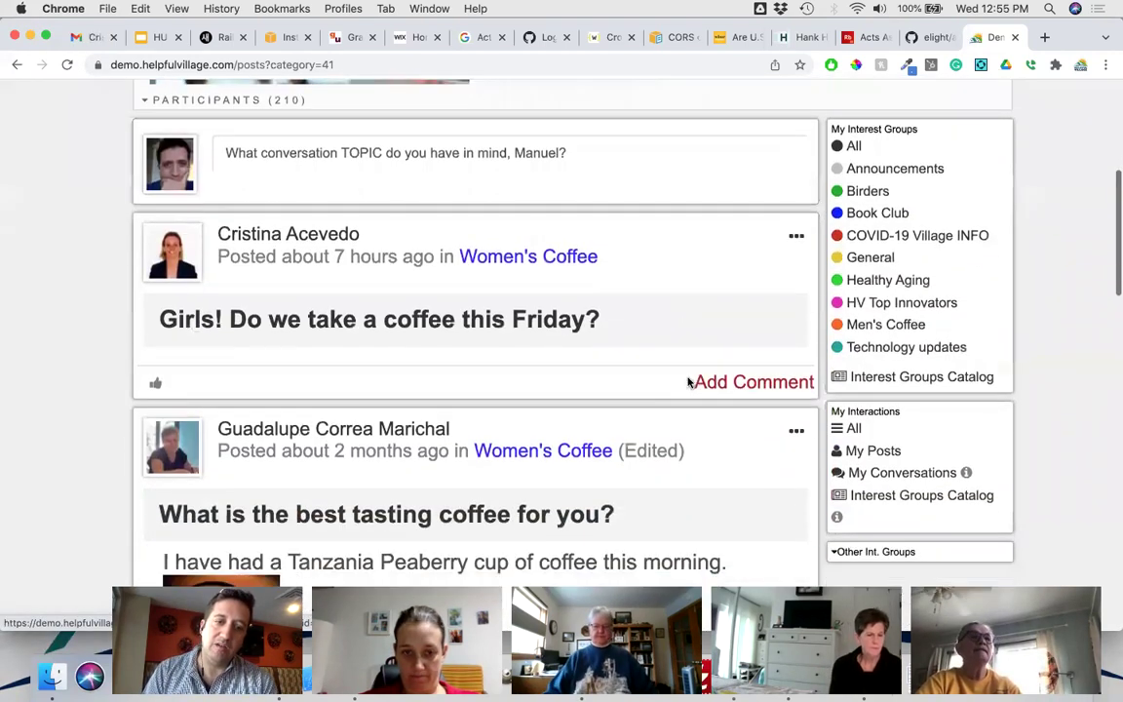
scroll(689, 384, "down", 12)
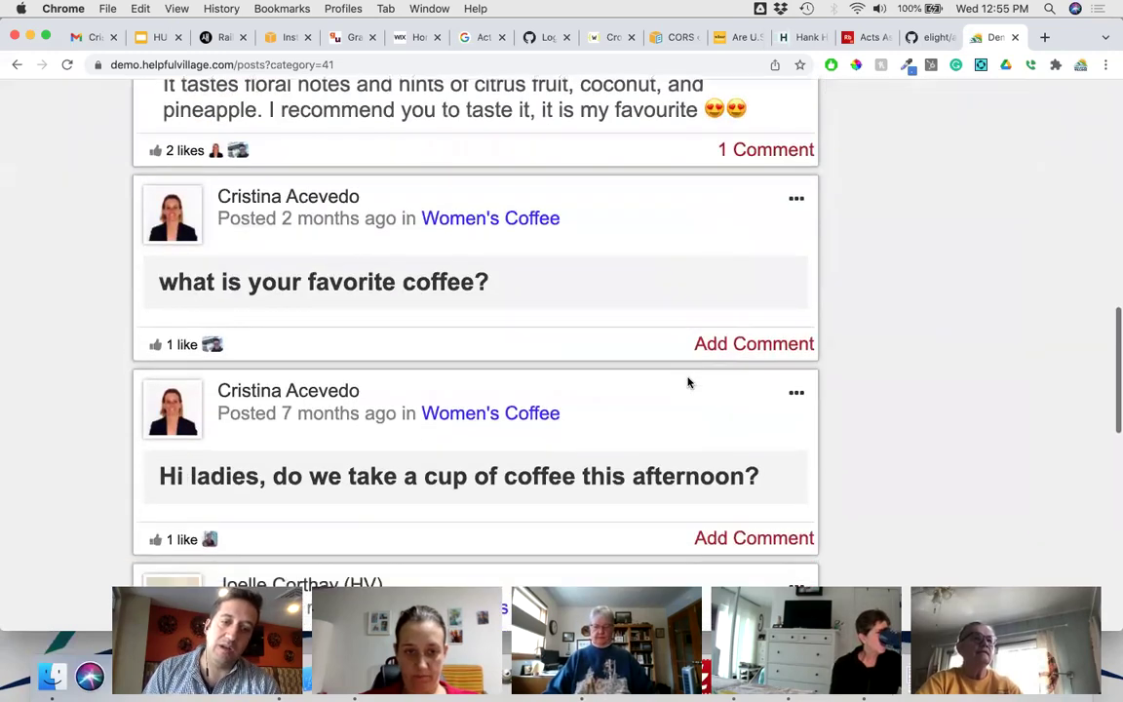
scroll(688, 384, "down", 12)
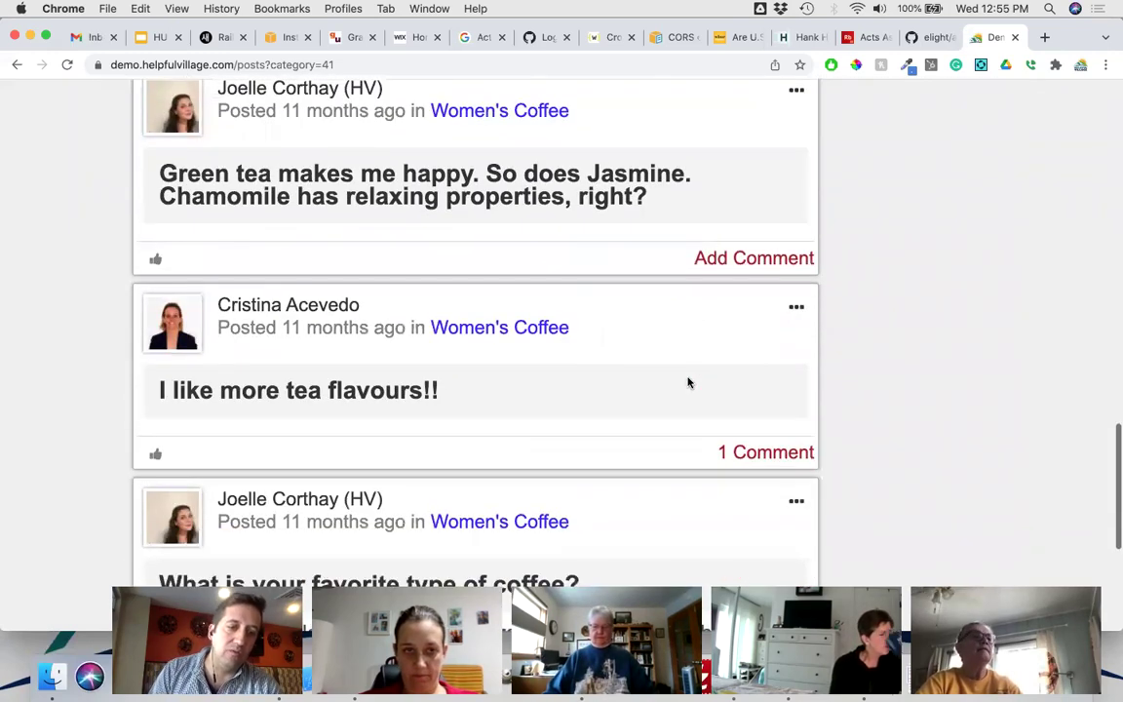
scroll(689, 384, "up", 20)
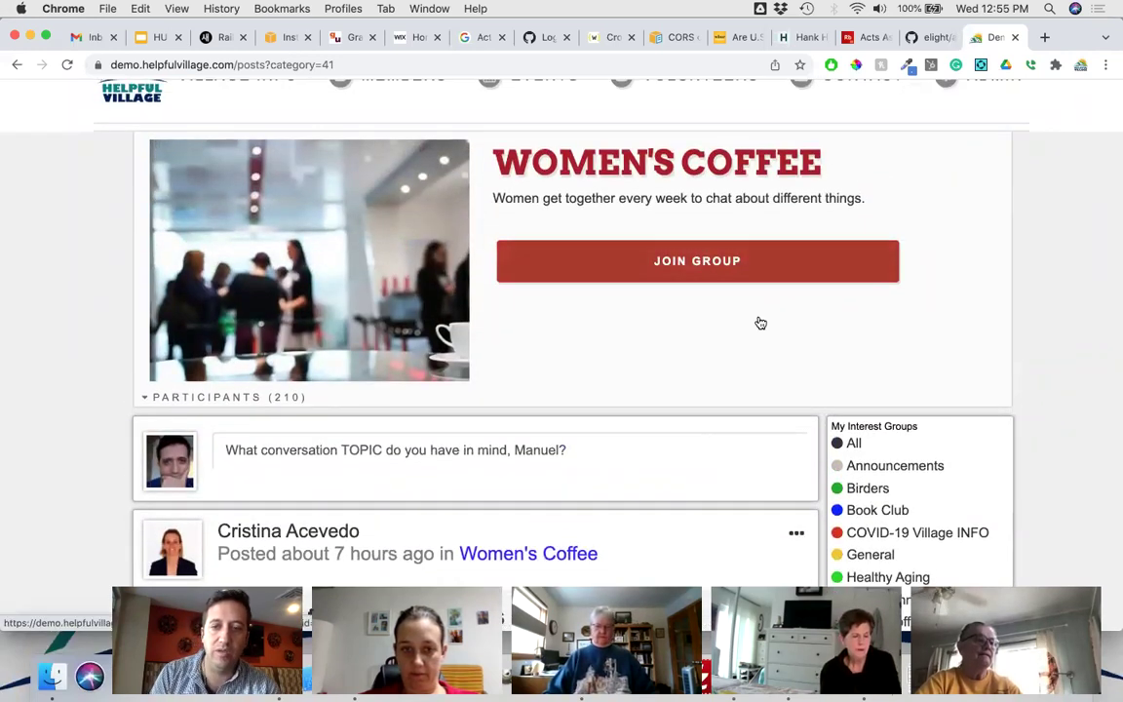
scroll(759, 321, "down", 1)
scroll(763, 319, "up", 3)
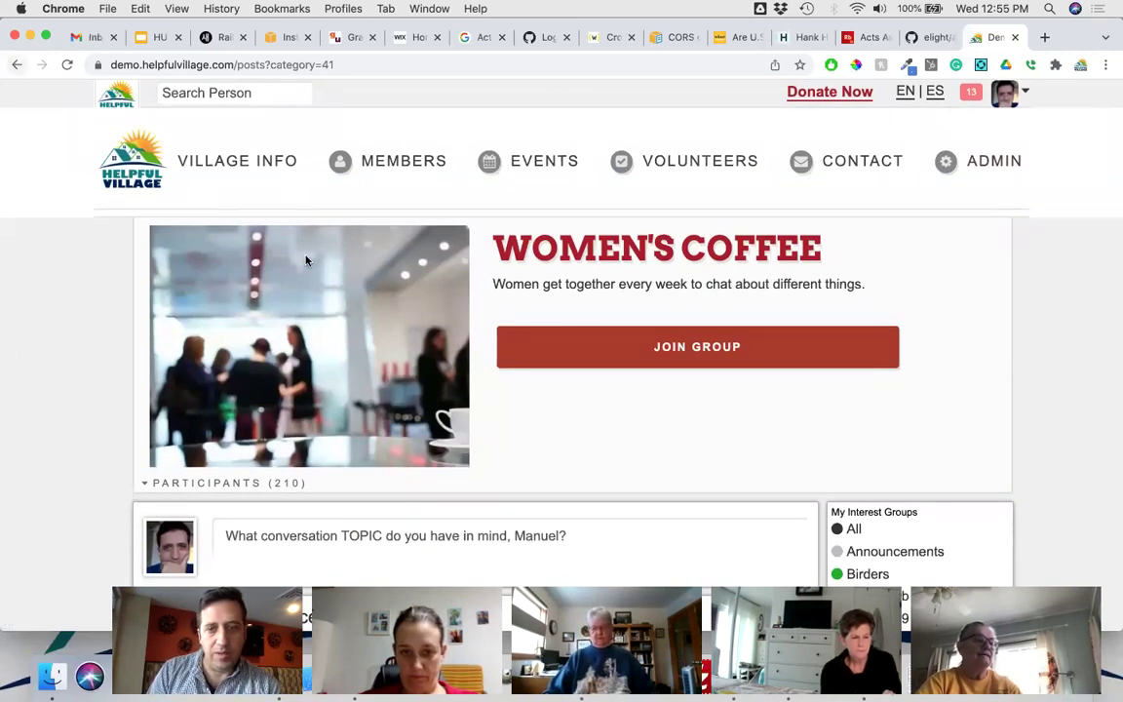
- Return to the Interest Groups Catalog and visit the Birders group
scroll(585, 322, "down", 3)
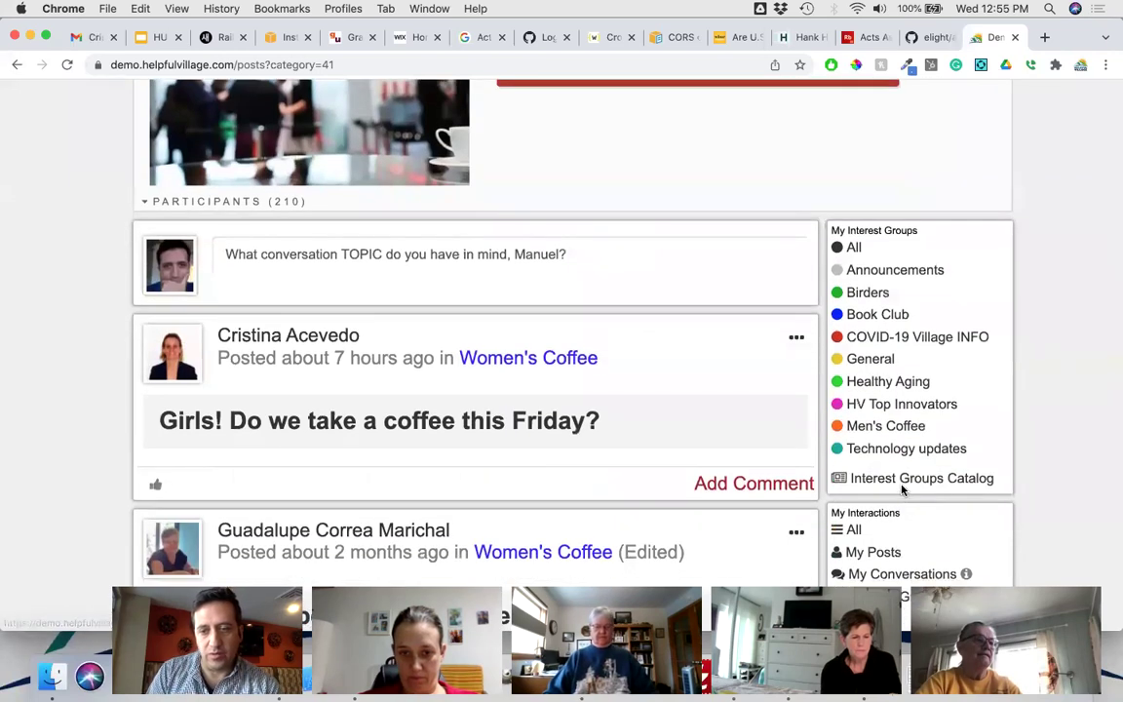
left_click(902, 484)
scroll(832, 400, "down", 2)
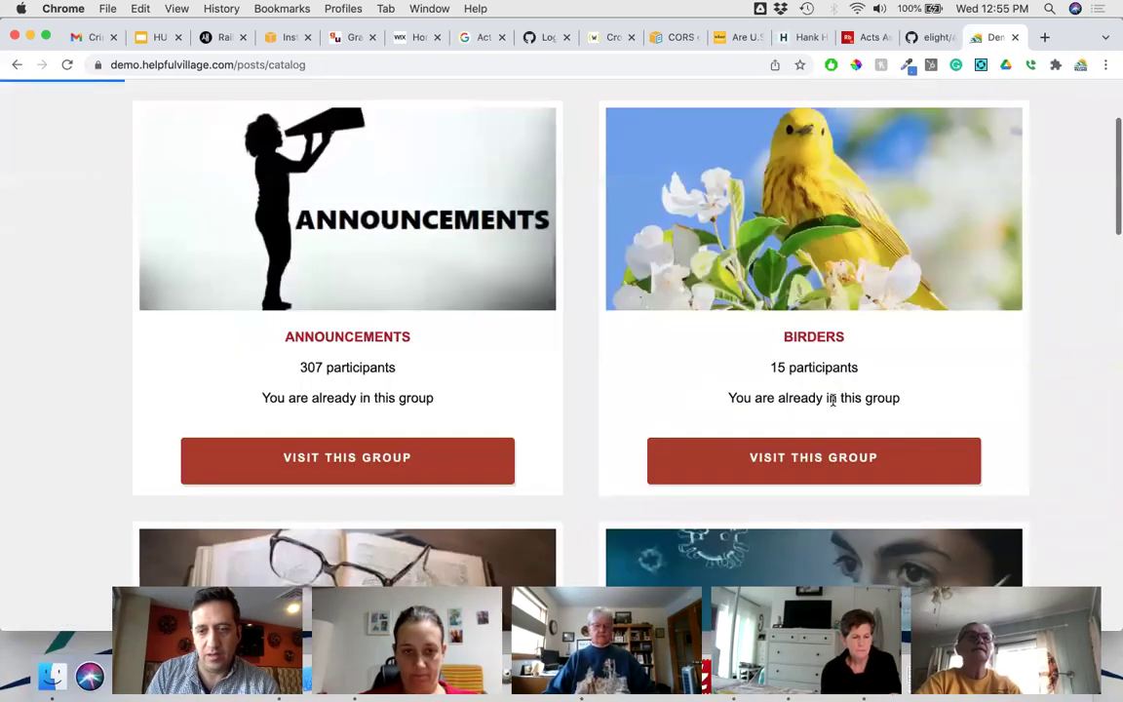
left_click(796, 471)
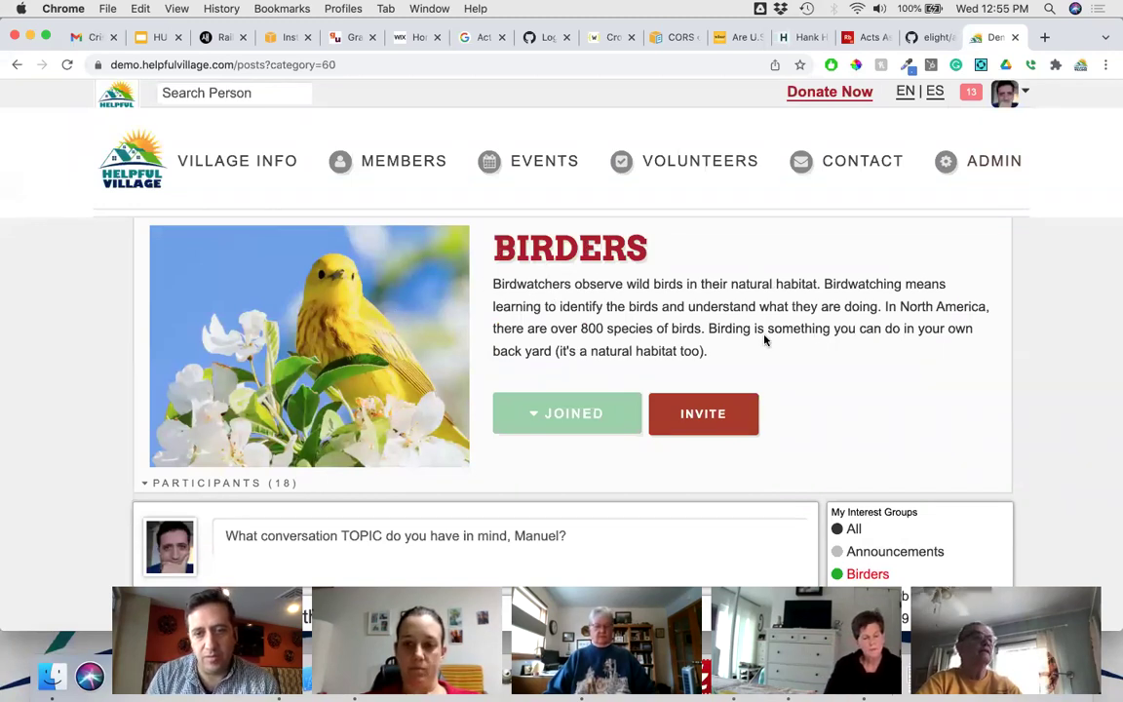
- Open the Birders membership options and switch website notifications, followed by email notifications, off and back on
scroll(735, 317, "down", 1)
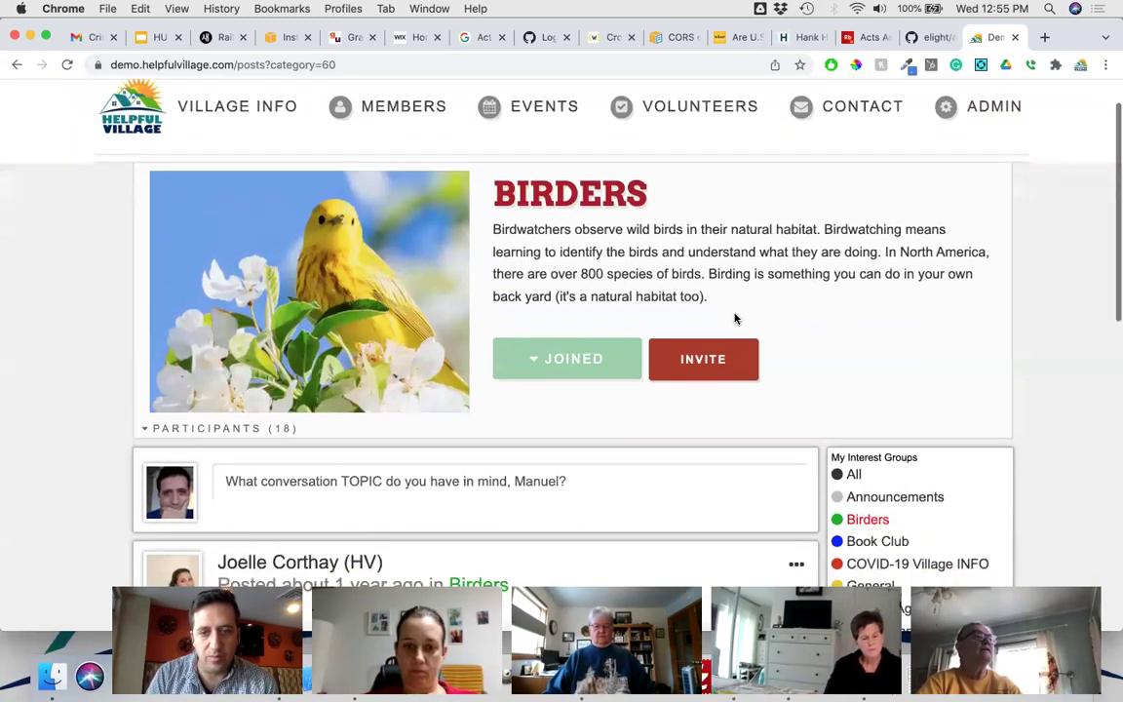
left_click(583, 363)
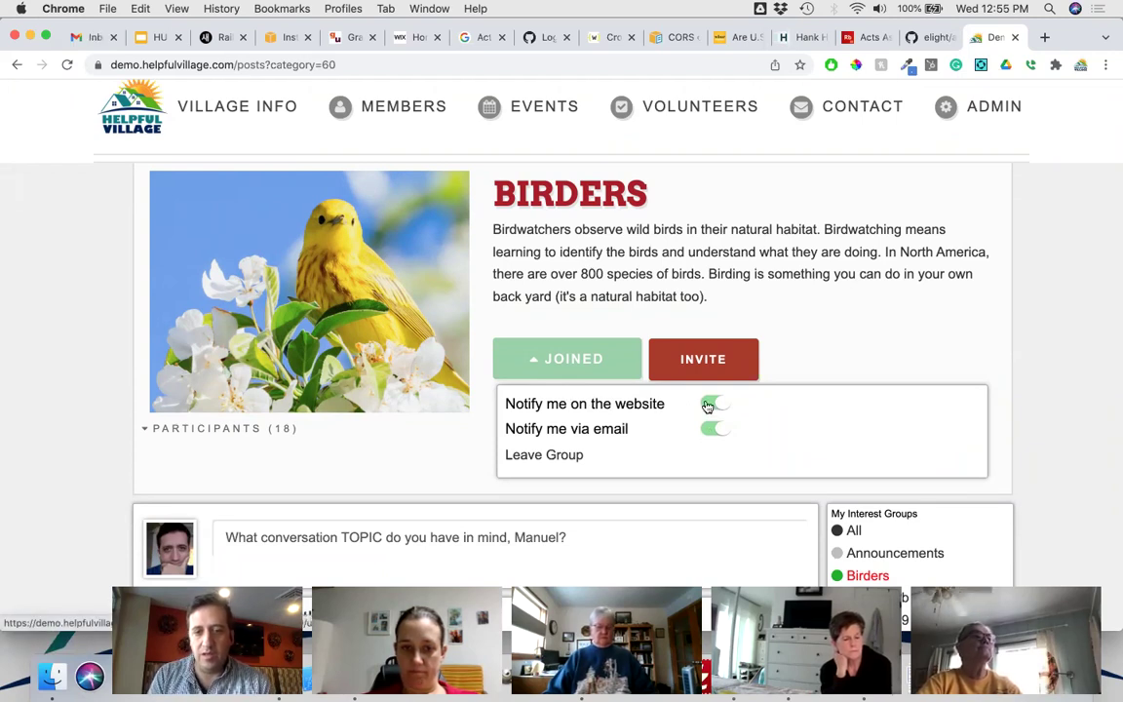
left_click(710, 404)
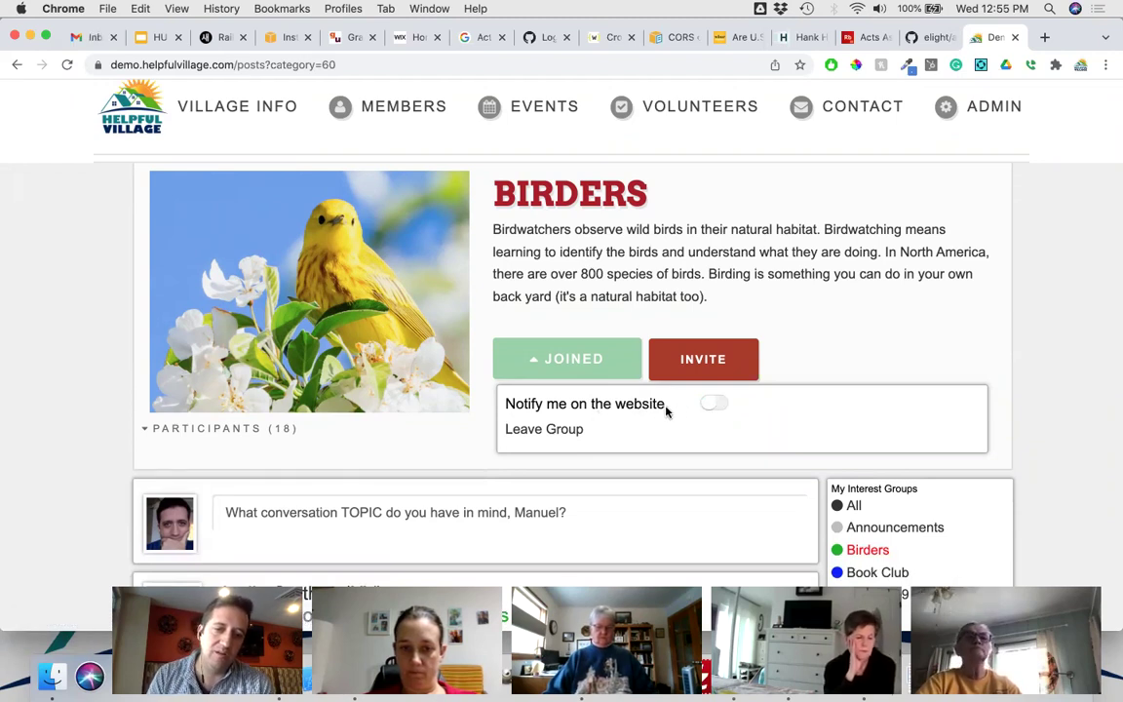
left_click(723, 406)
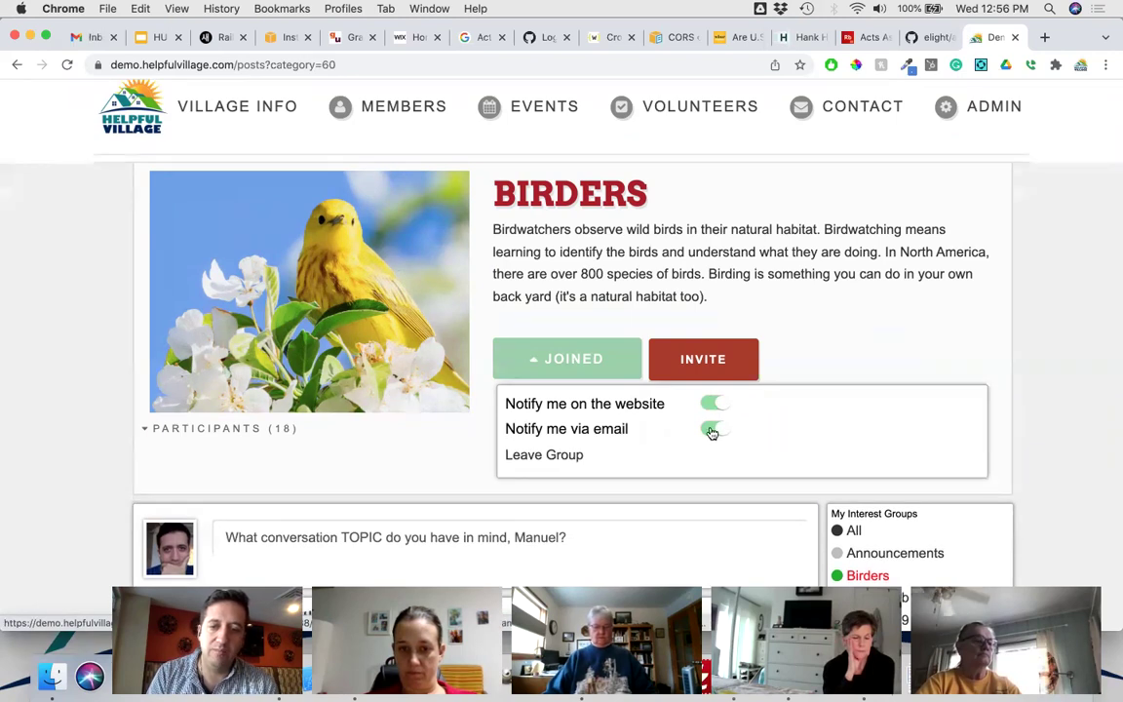
left_click(708, 430)
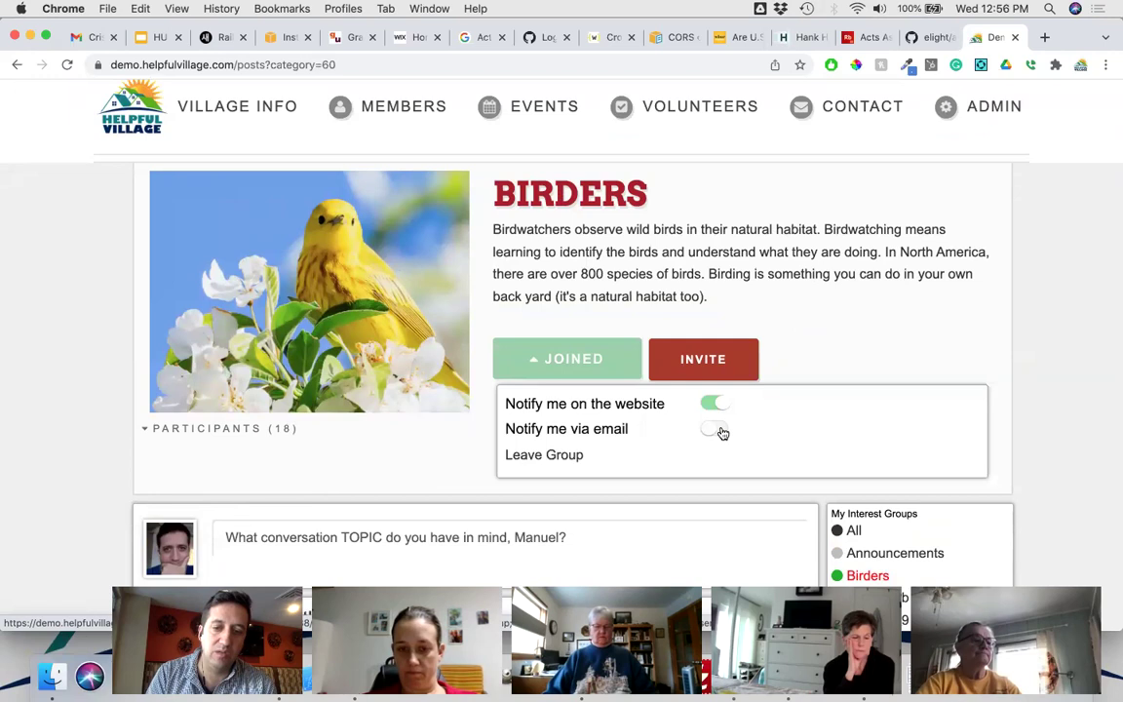
- Look through the recent notifications and open the post from the newest comment notification to read the comment
scroll(832, 341, "up", 1)
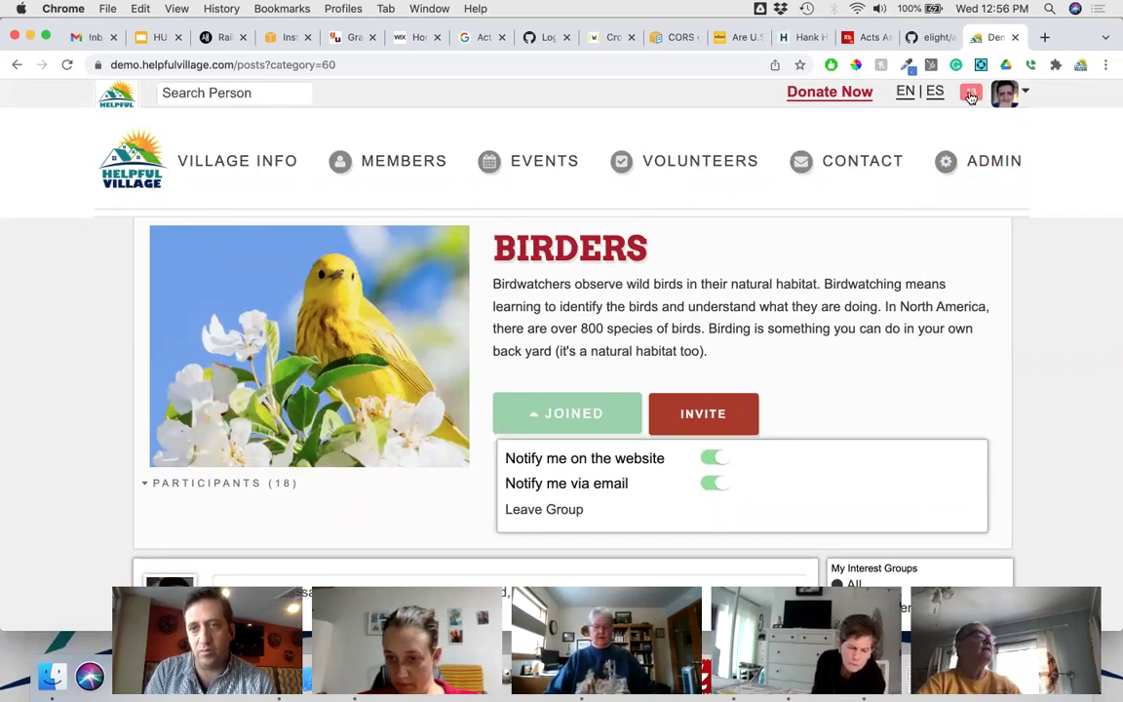
left_click(971, 95)
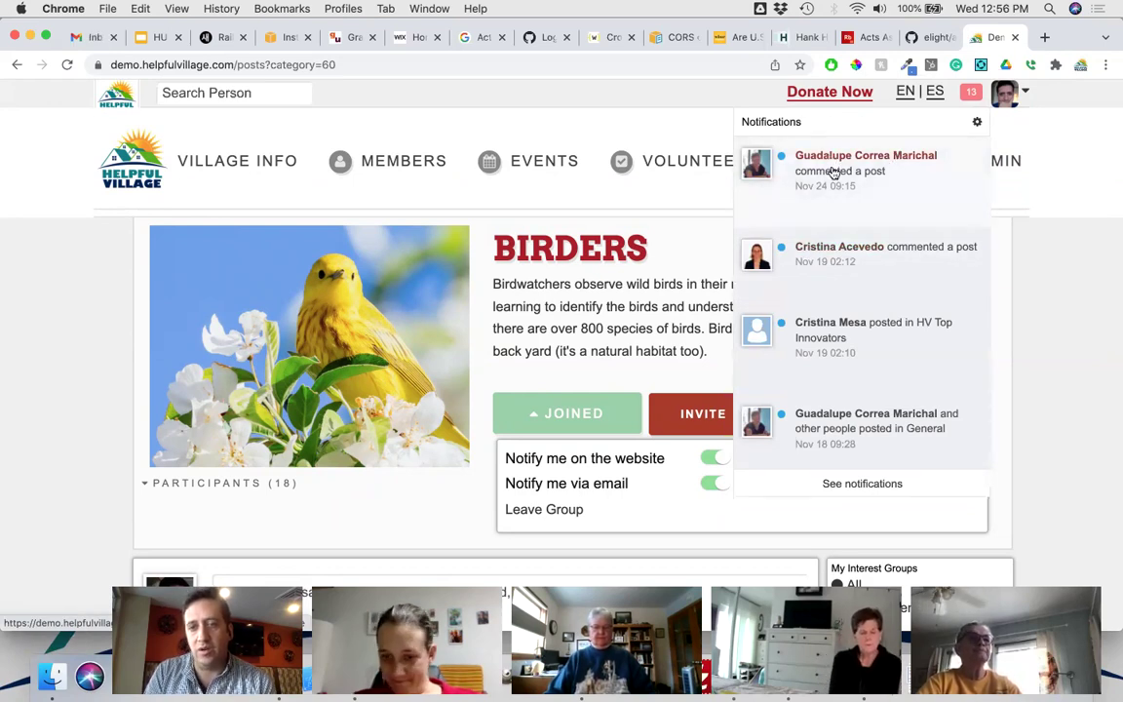
scroll(871, 253, "down", 2)
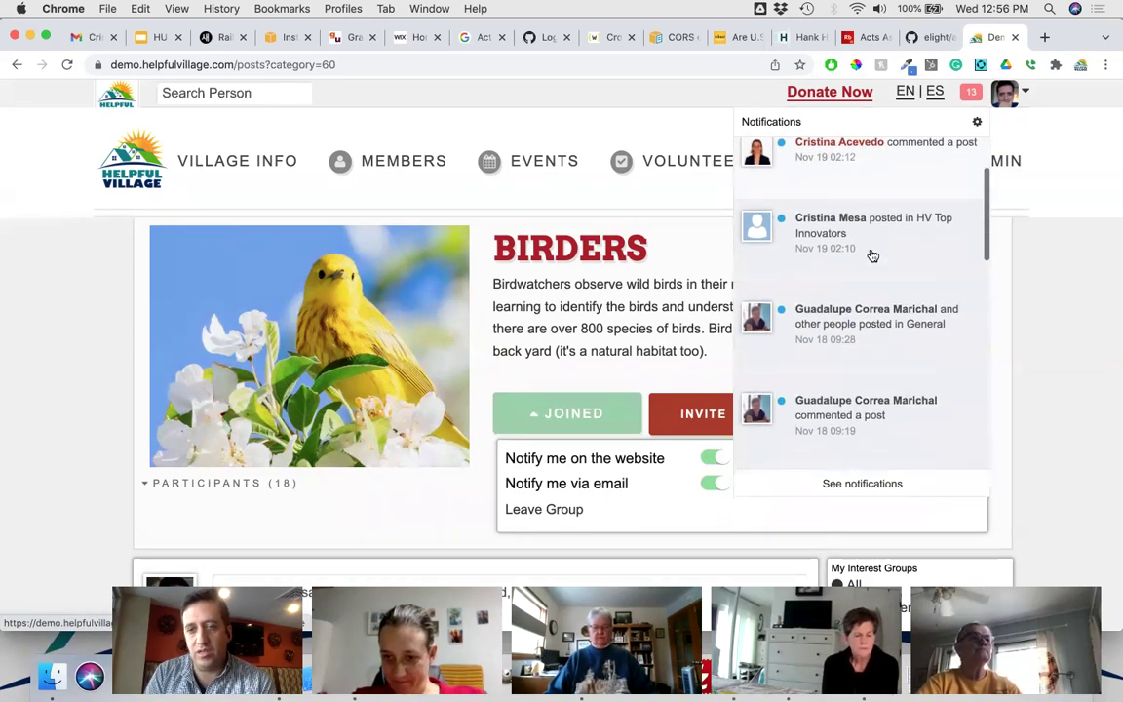
scroll(860, 242, "up", 2)
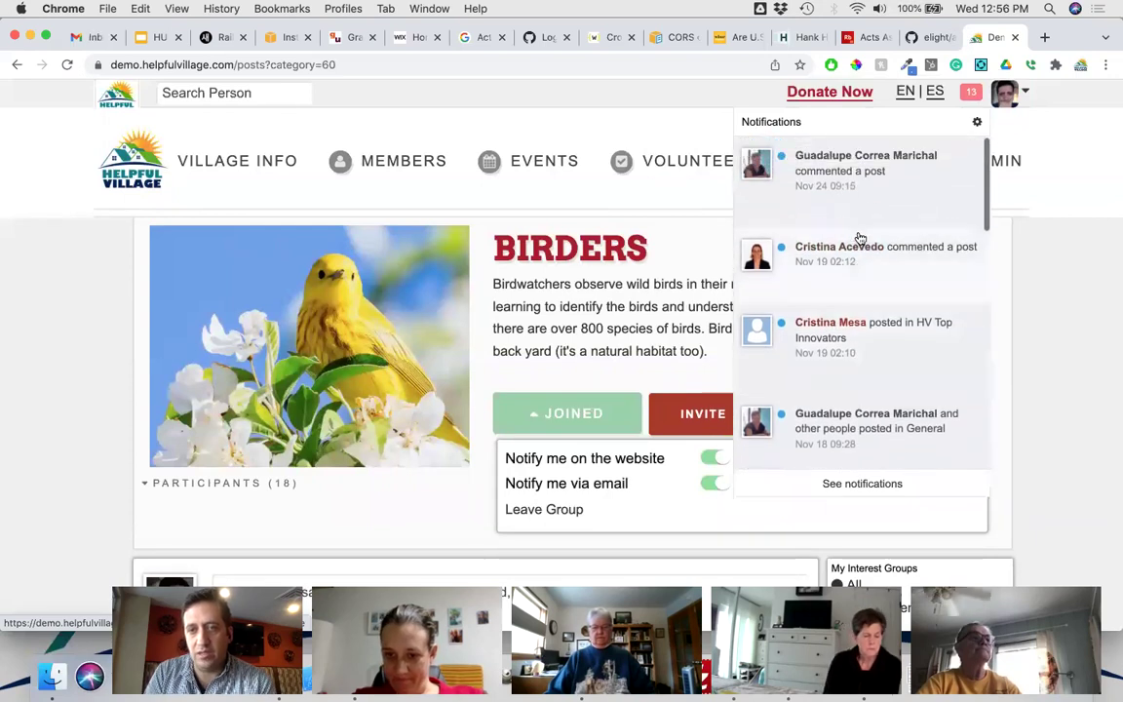
left_click(858, 168)
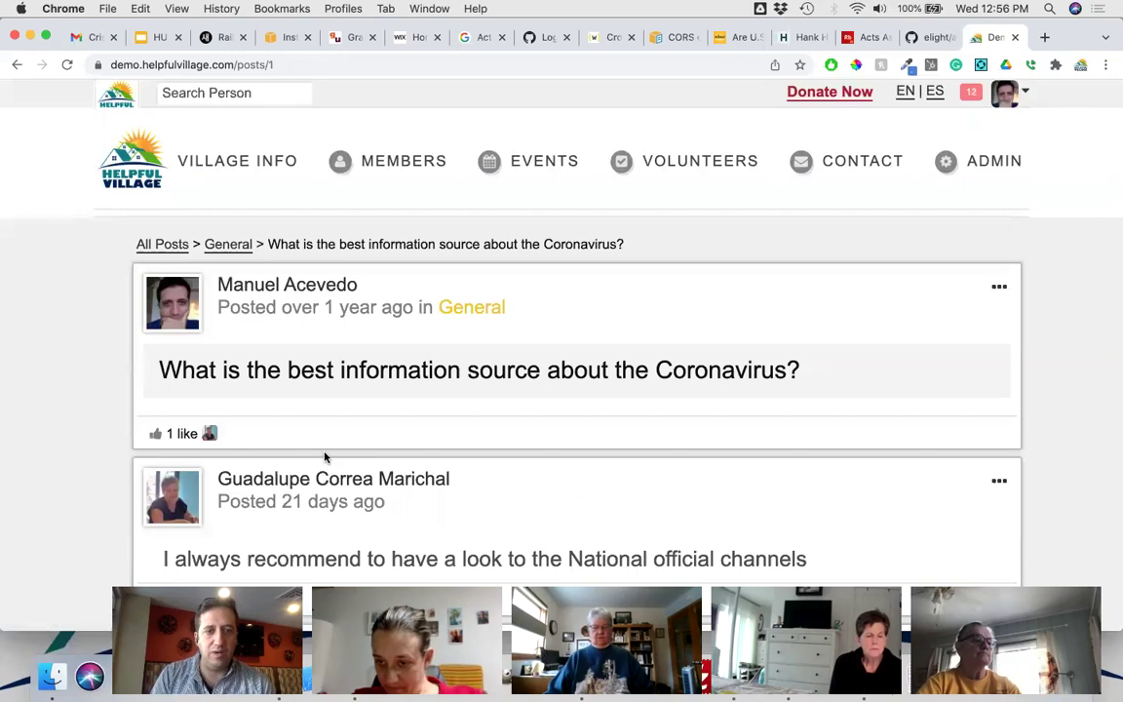
scroll(326, 457, "down", 3)
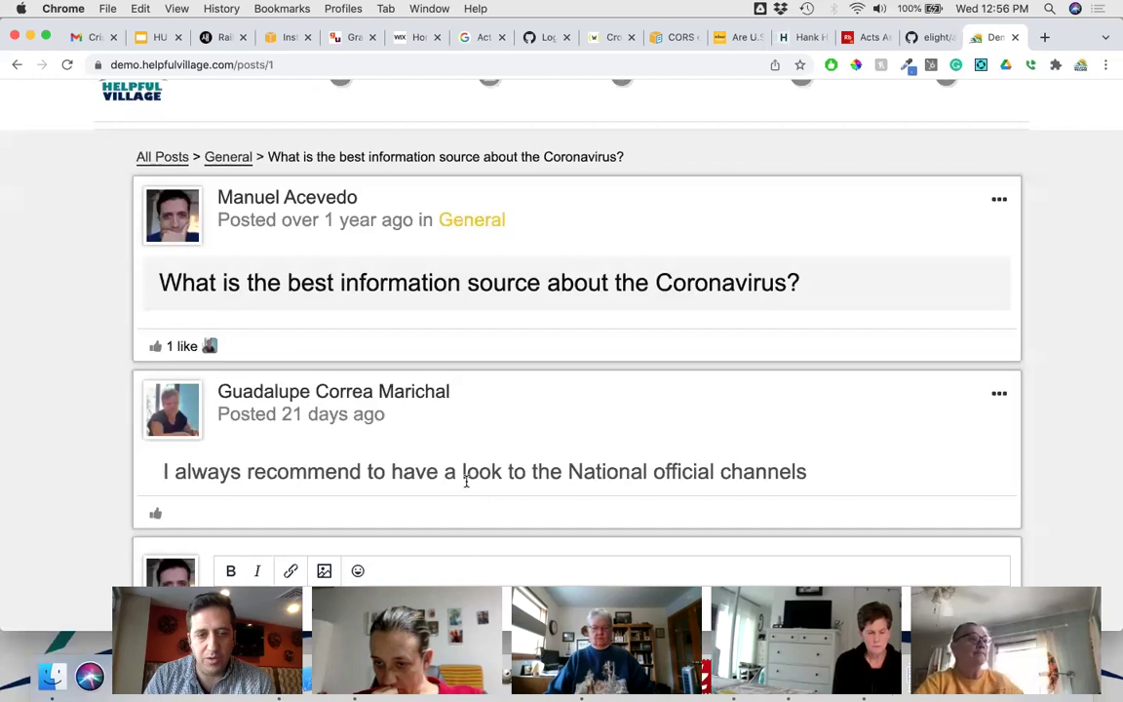
- View the commenter's profile with its bio and contact info, and return to the Coronavirus information source post
left_click(307, 393)
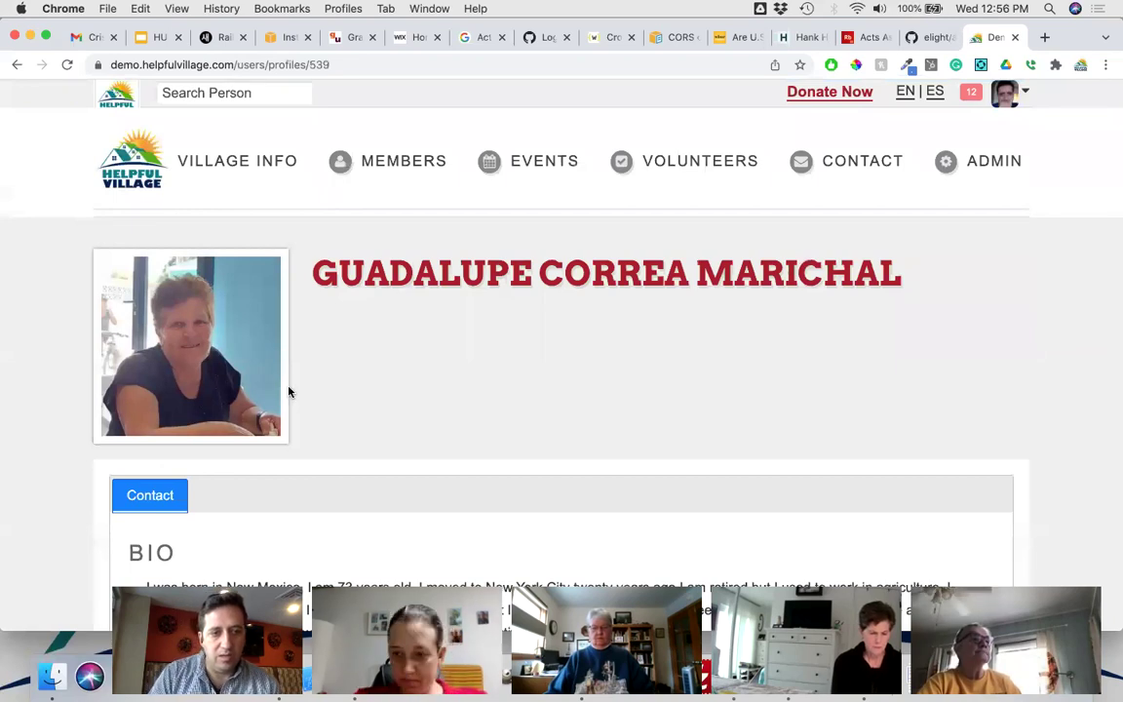
scroll(114, 229, "down", 5)
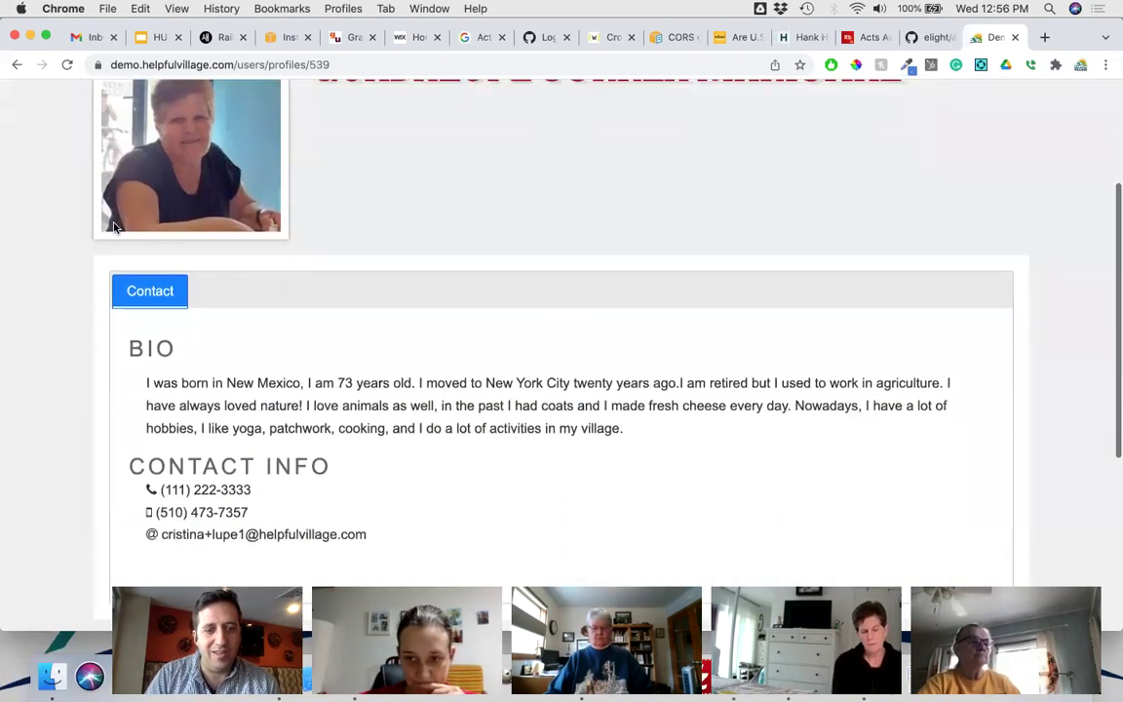
left_click_drag(171, 333, 519, 412)
left_click(396, 371)
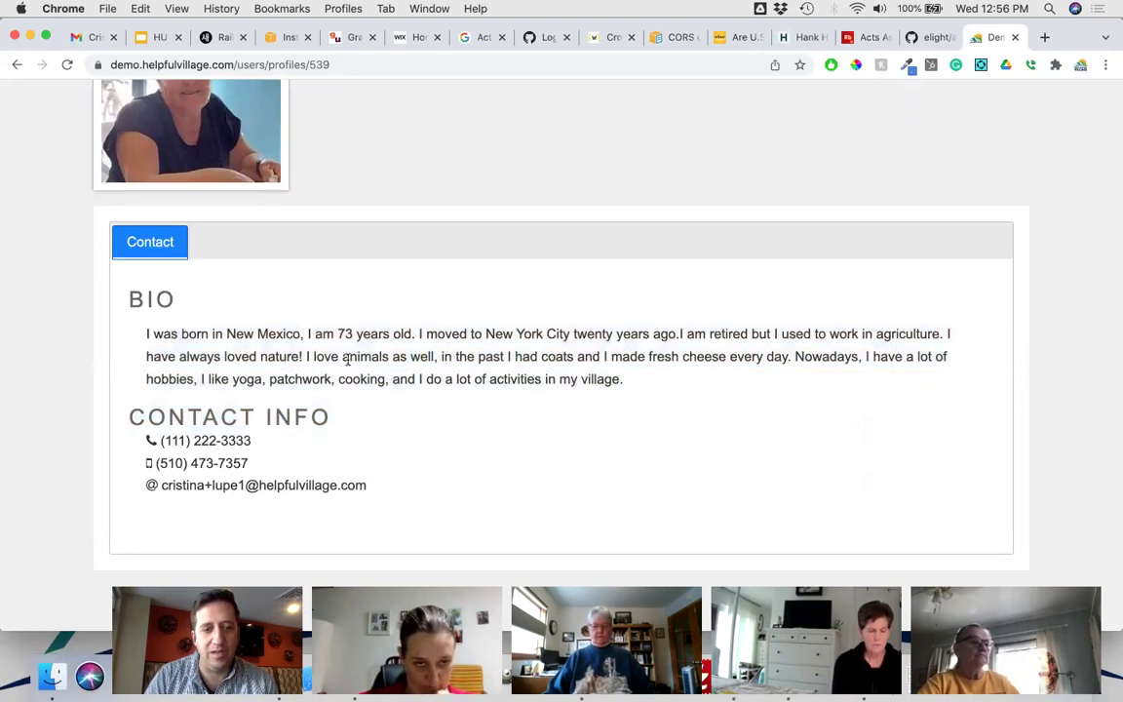
scroll(361, 371, "up", 5)
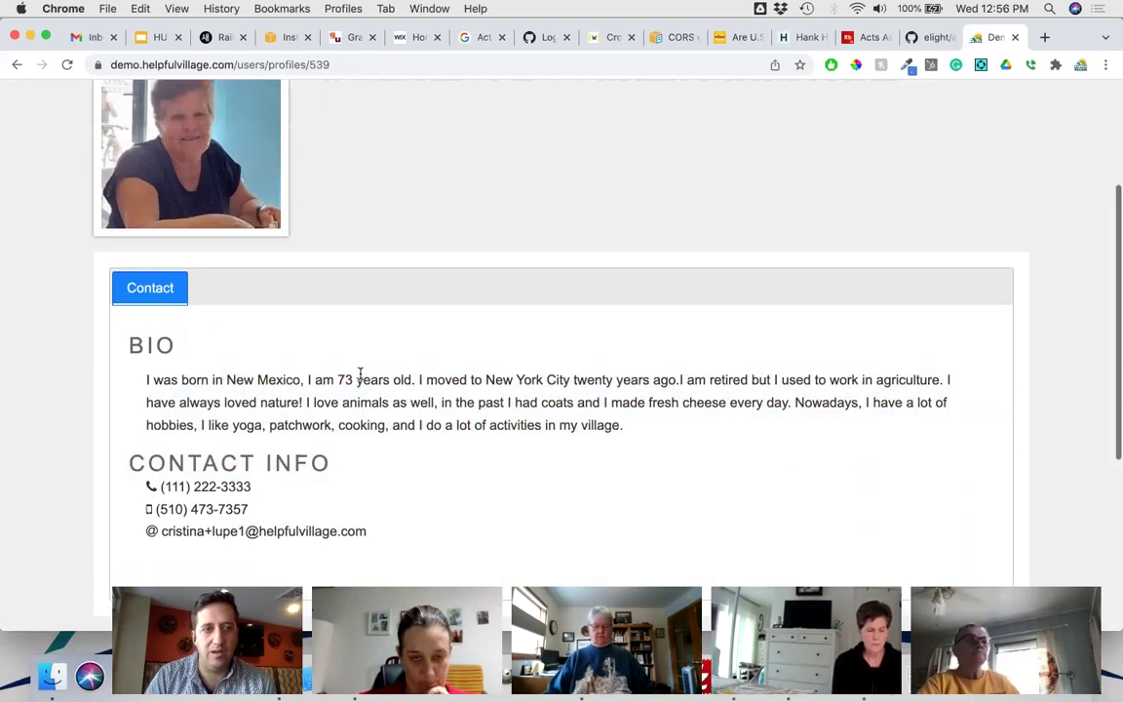
left_click(14, 64)
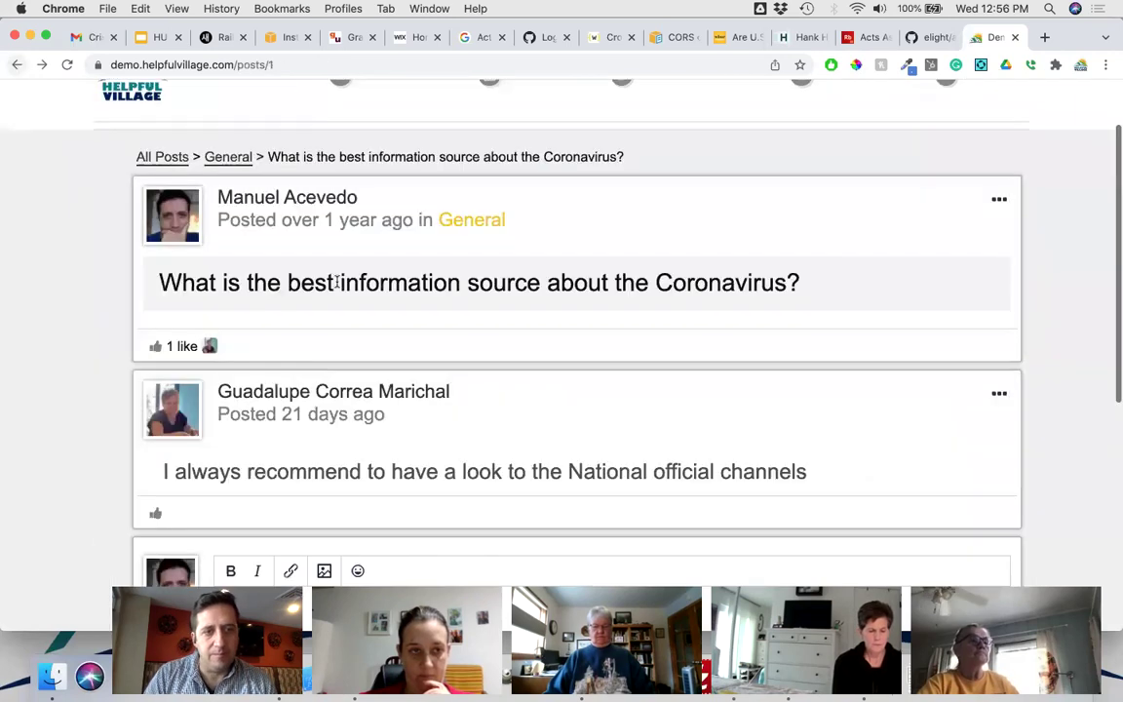
- Open the Subscription Settings page from the notifications list
scroll(622, 353, "down", 2)
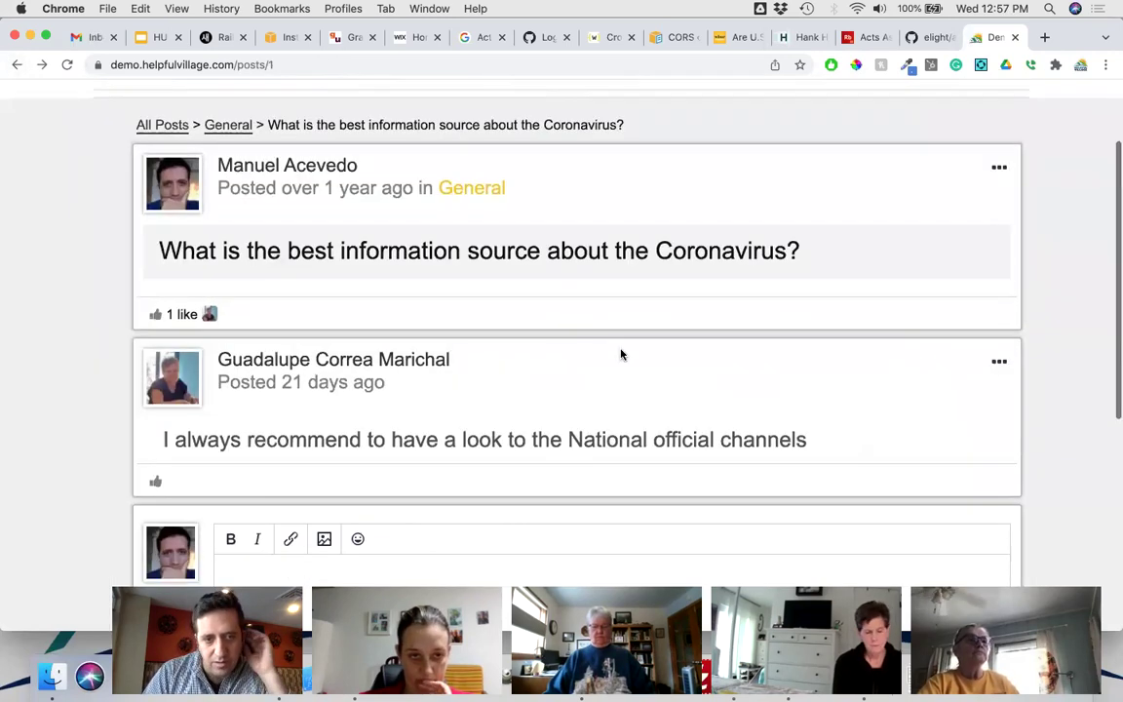
scroll(713, 310, "up", 3)
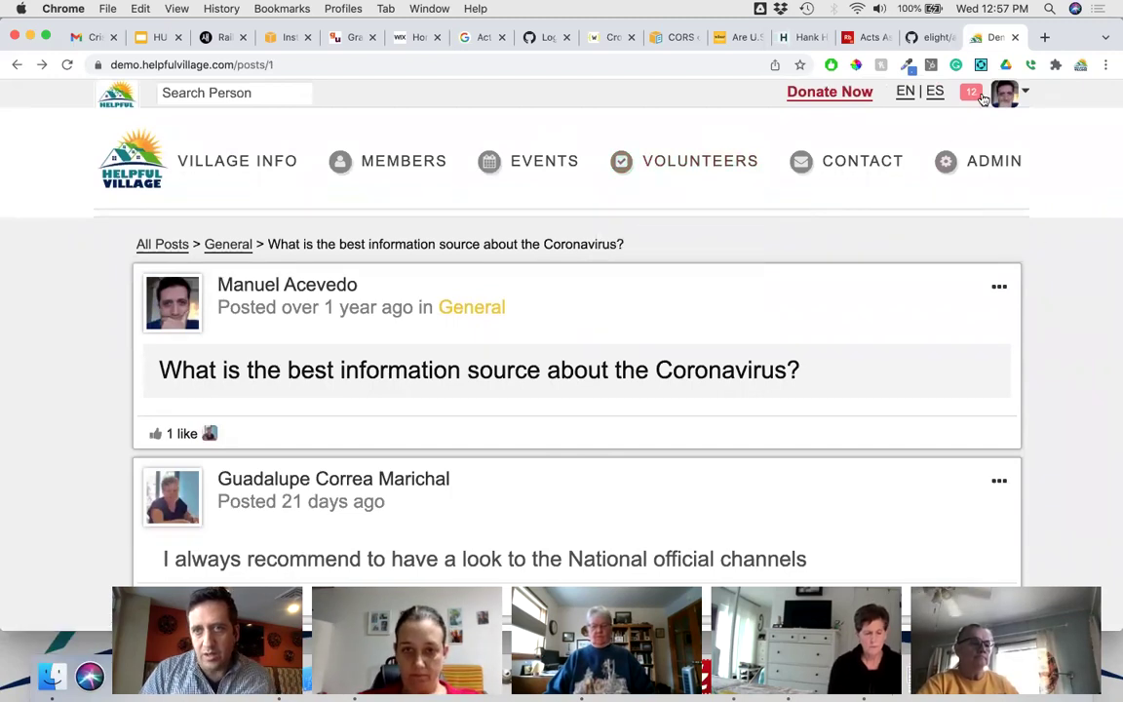
left_click(972, 95)
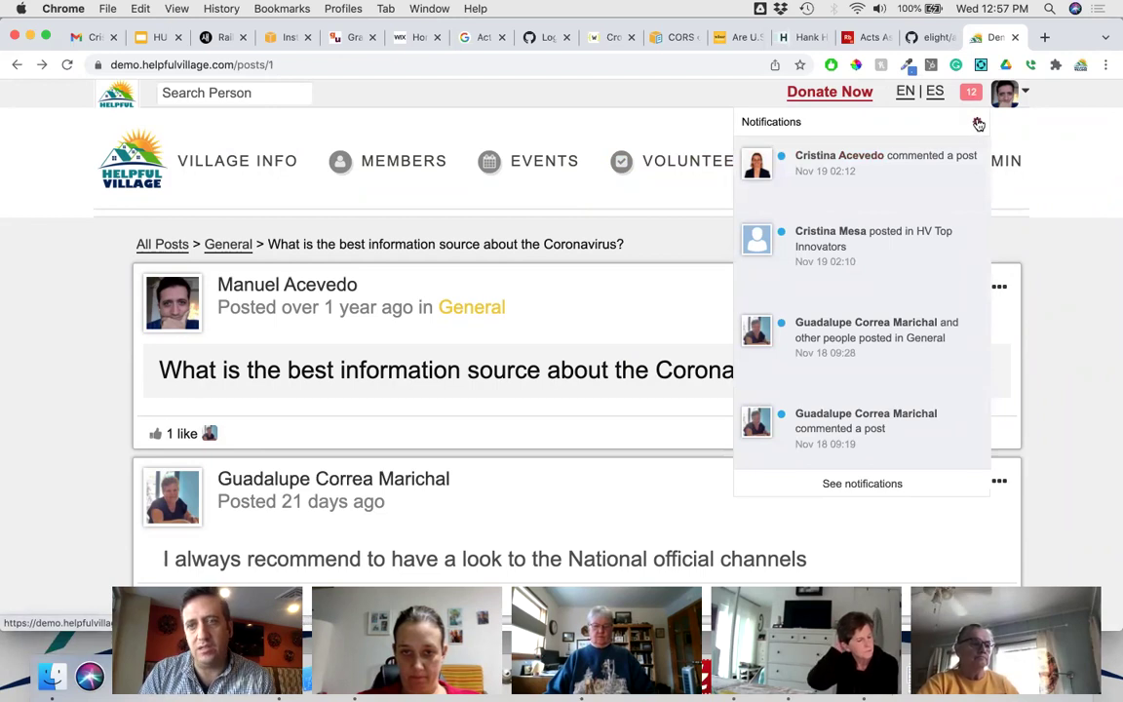
left_click(976, 123)
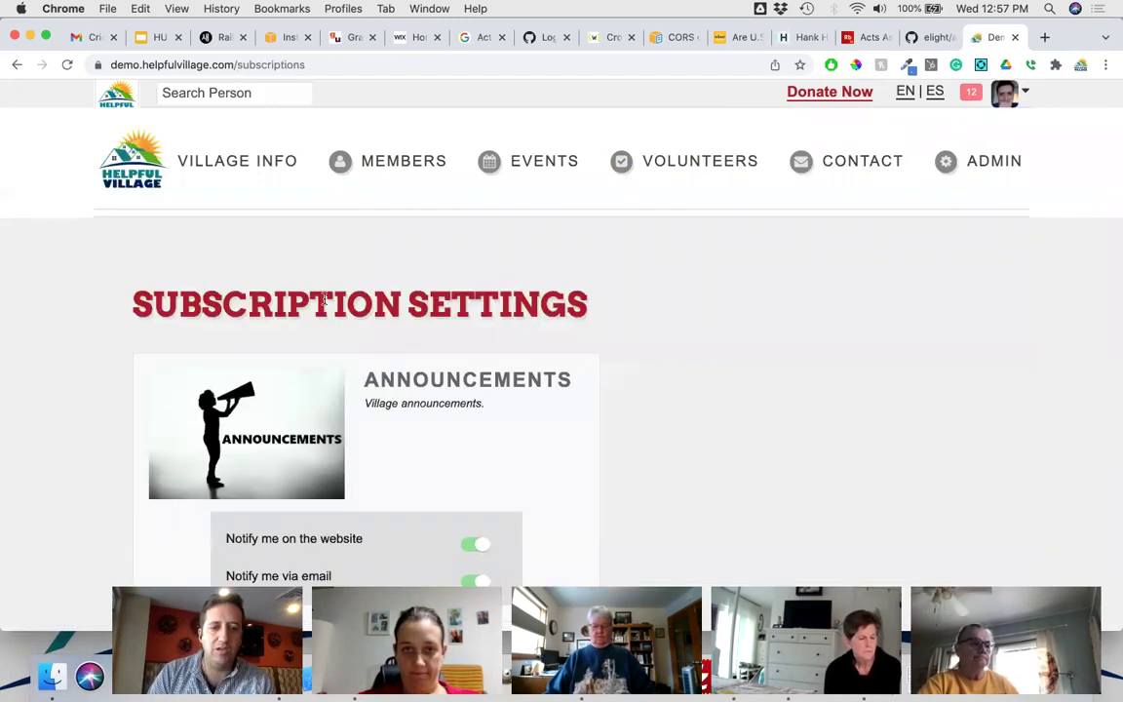
- Examine the subscription settings for Announcements, Birders and Book Club, including their website, email and group subscription options
scroll(324, 302, "down", 3)
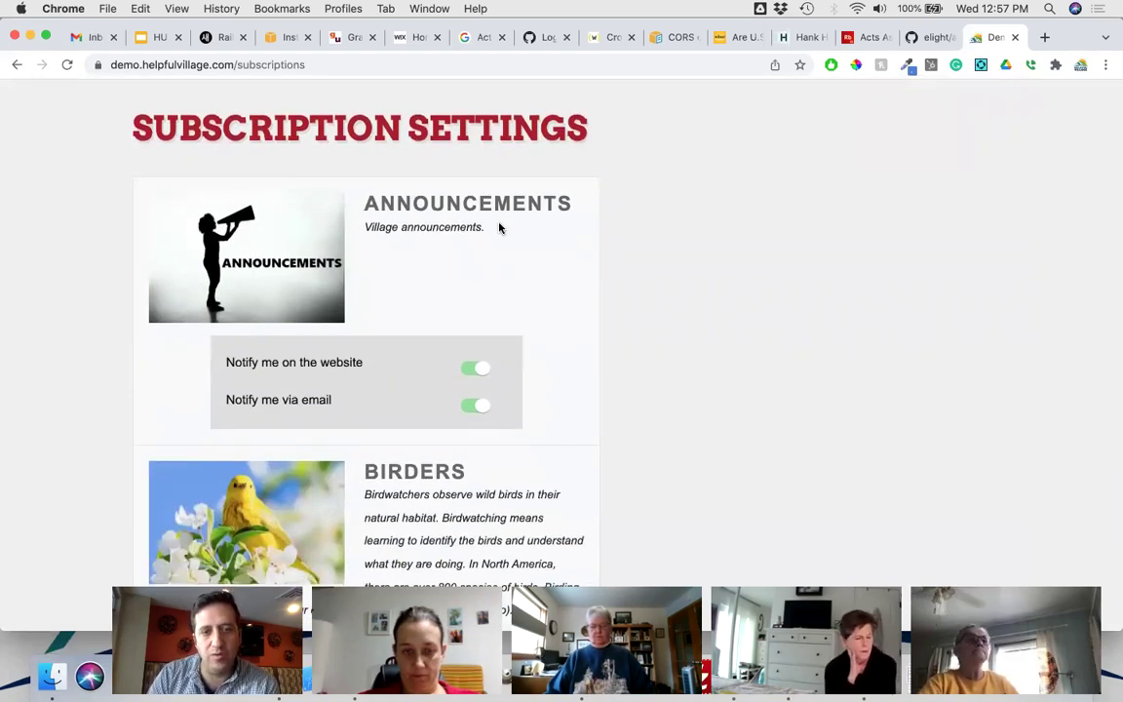
scroll(499, 228, "down", 5)
scroll(367, 210, "up", 1)
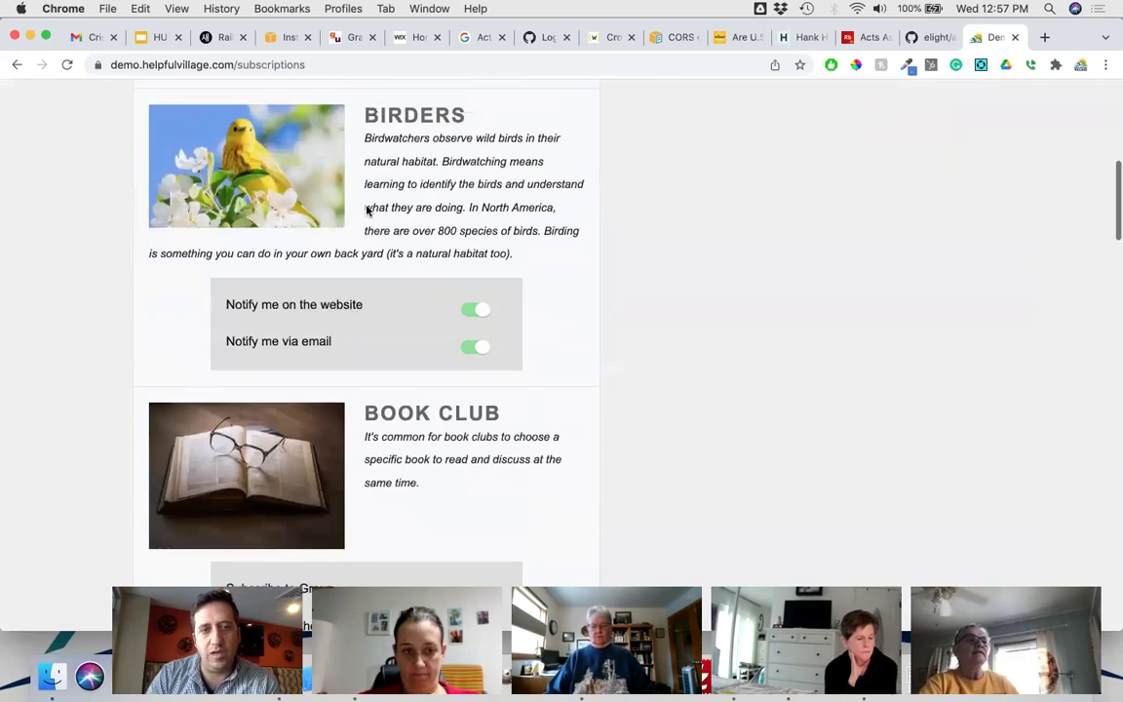
scroll(410, 207, "up", 2)
scroll(476, 226, "down", 1)
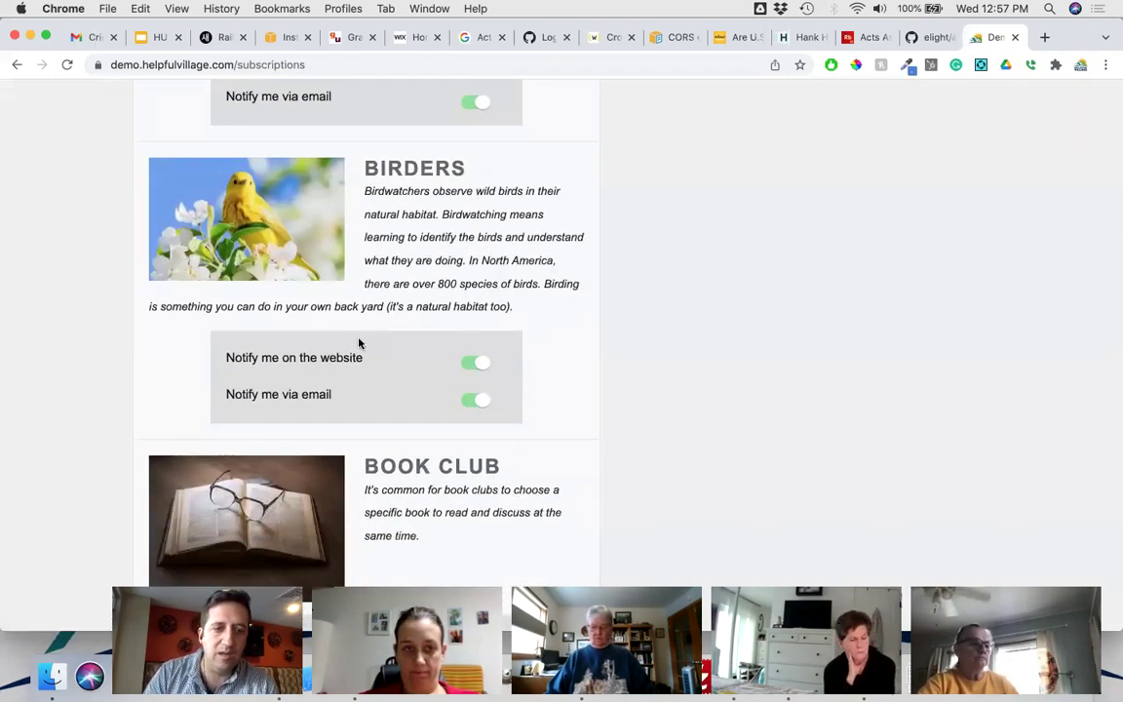
scroll(364, 348, "down", 1)
scroll(457, 391, "down", 3)
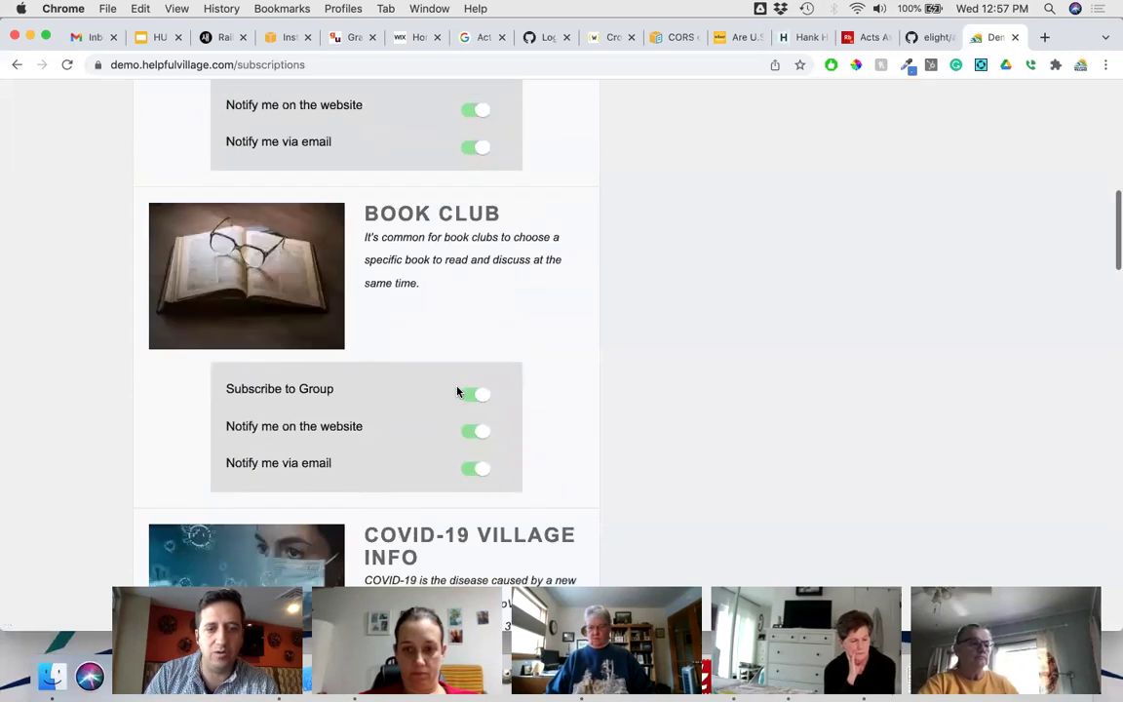
scroll(485, 362, "down", 2)
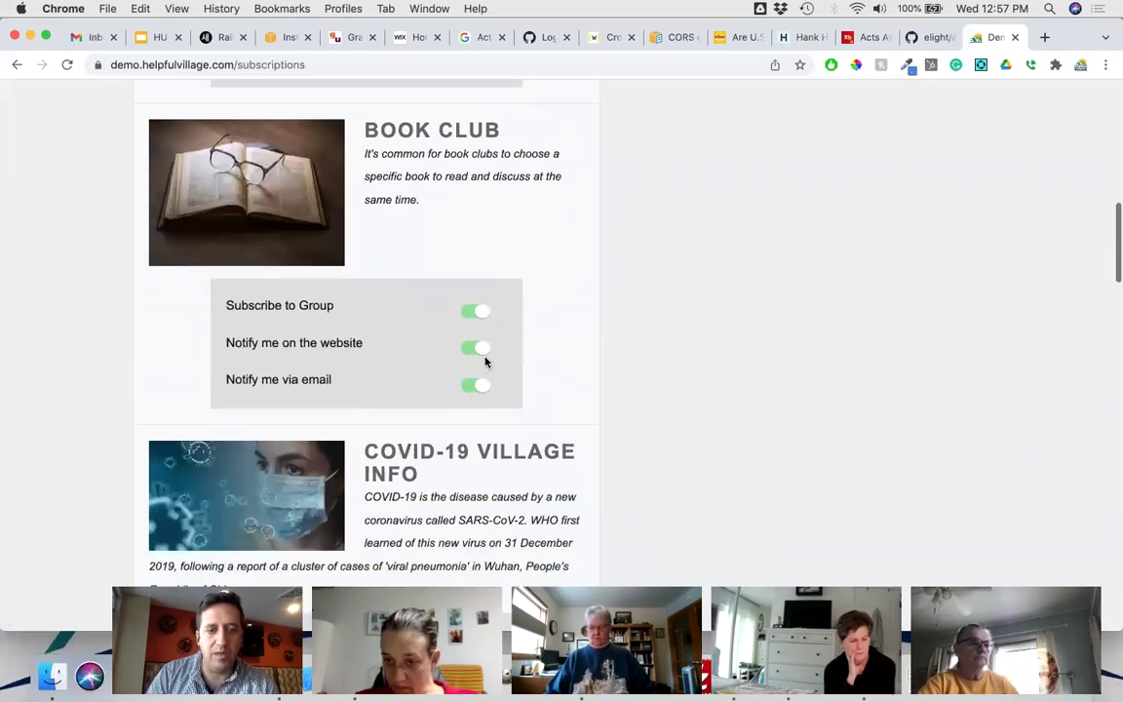
- Turn off email notifications, website notifications and the group subscription for HV Top Innovators
scroll(488, 346, "down", 1)
scroll(488, 346, "down", 3)
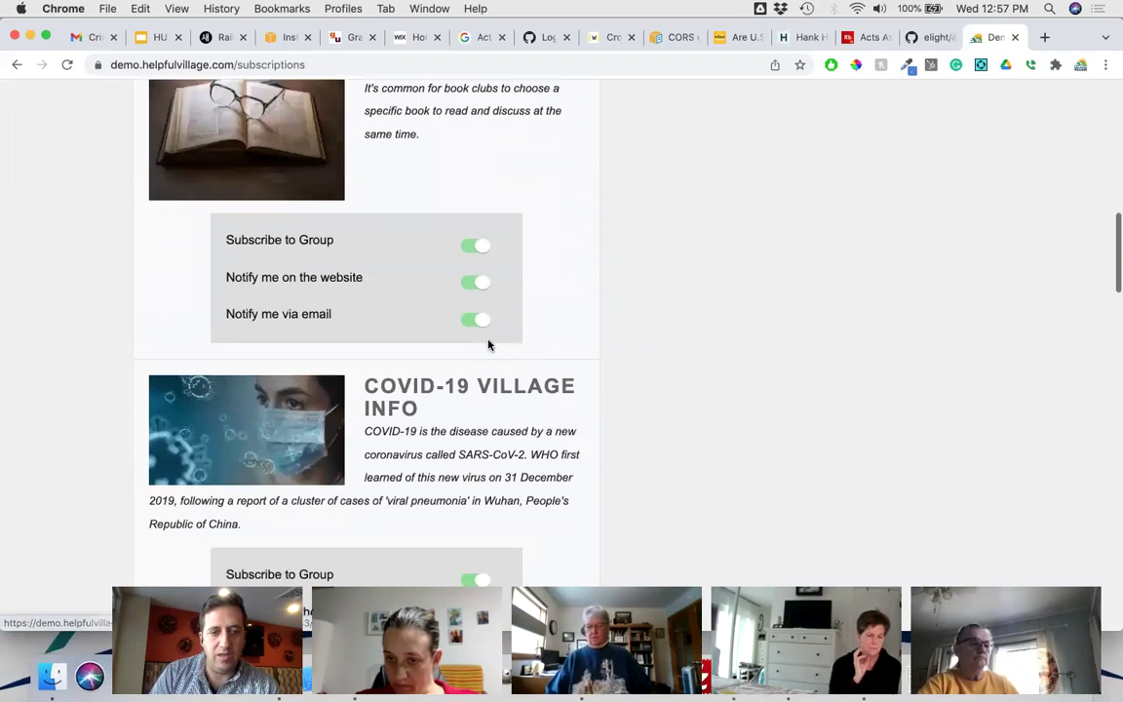
scroll(485, 462, "down", 7)
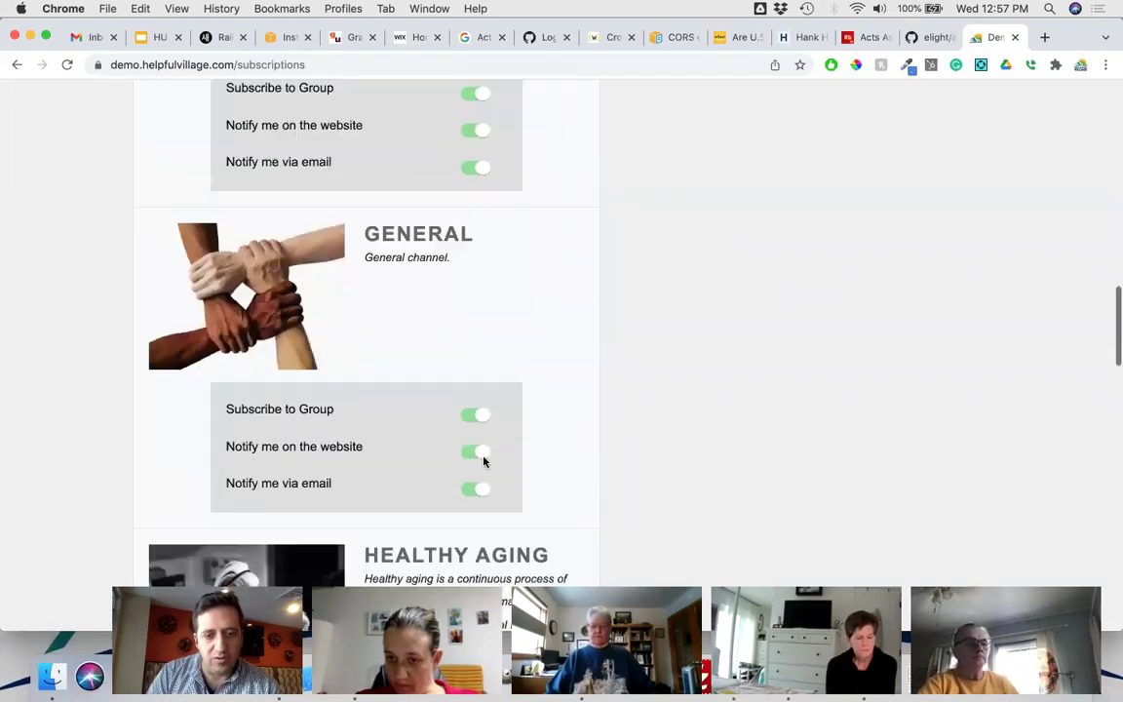
scroll(484, 462, "down", 3)
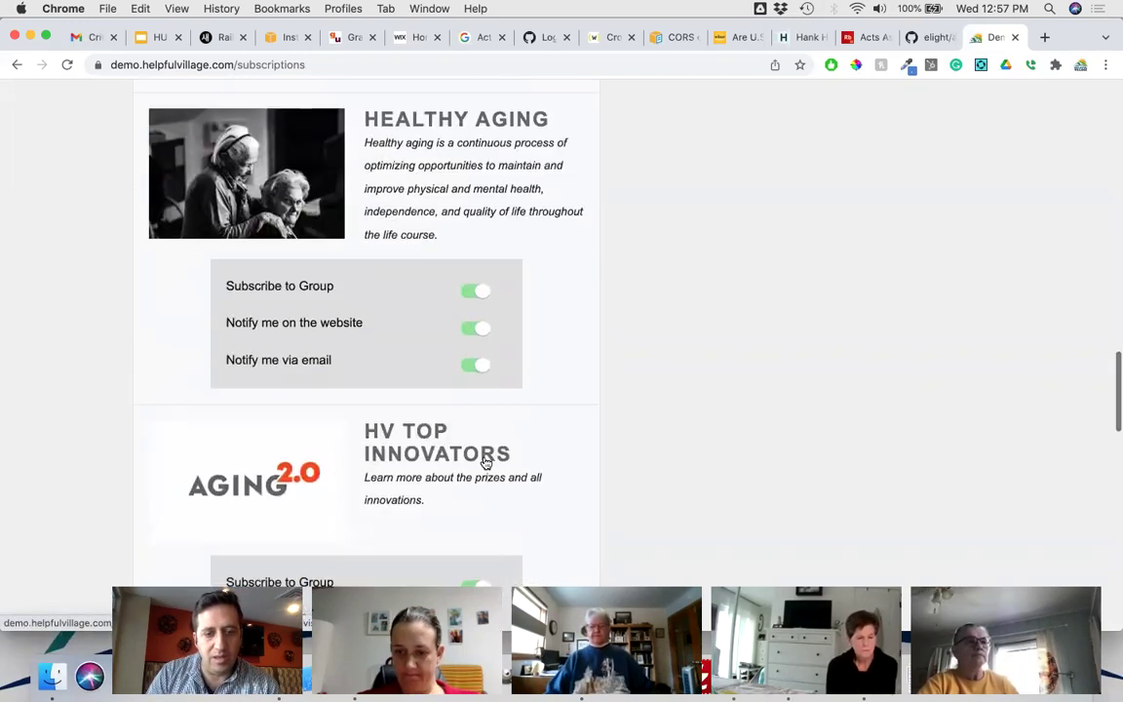
scroll(384, 319, "down", 2)
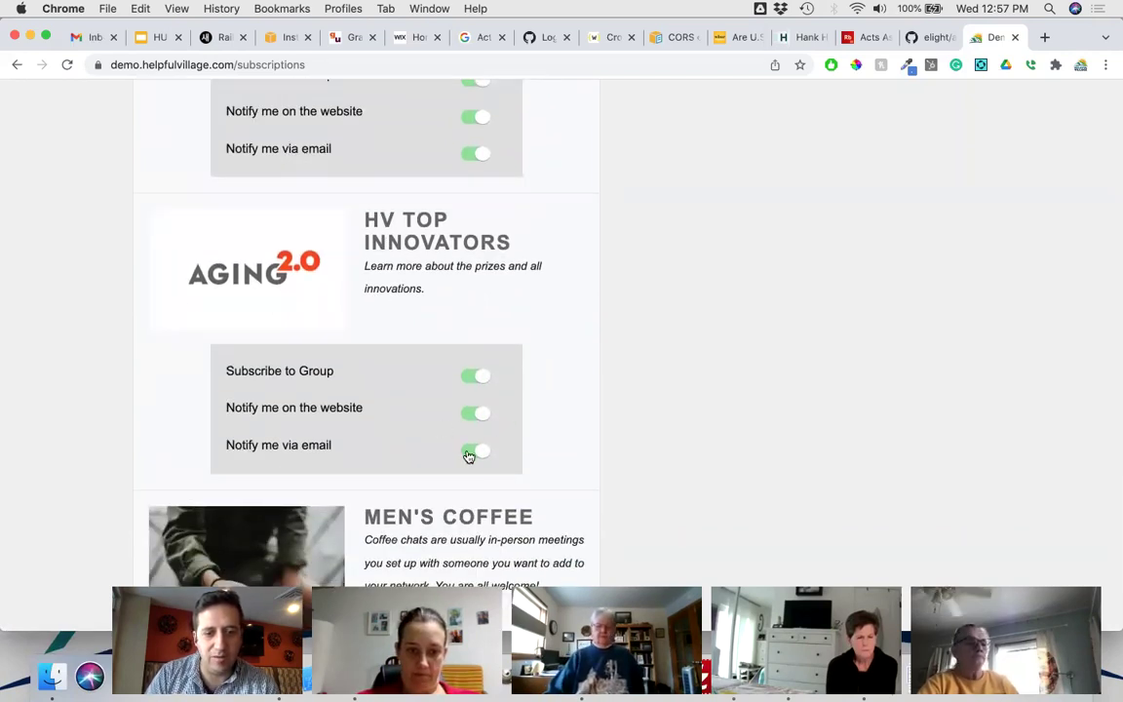
left_click(469, 453)
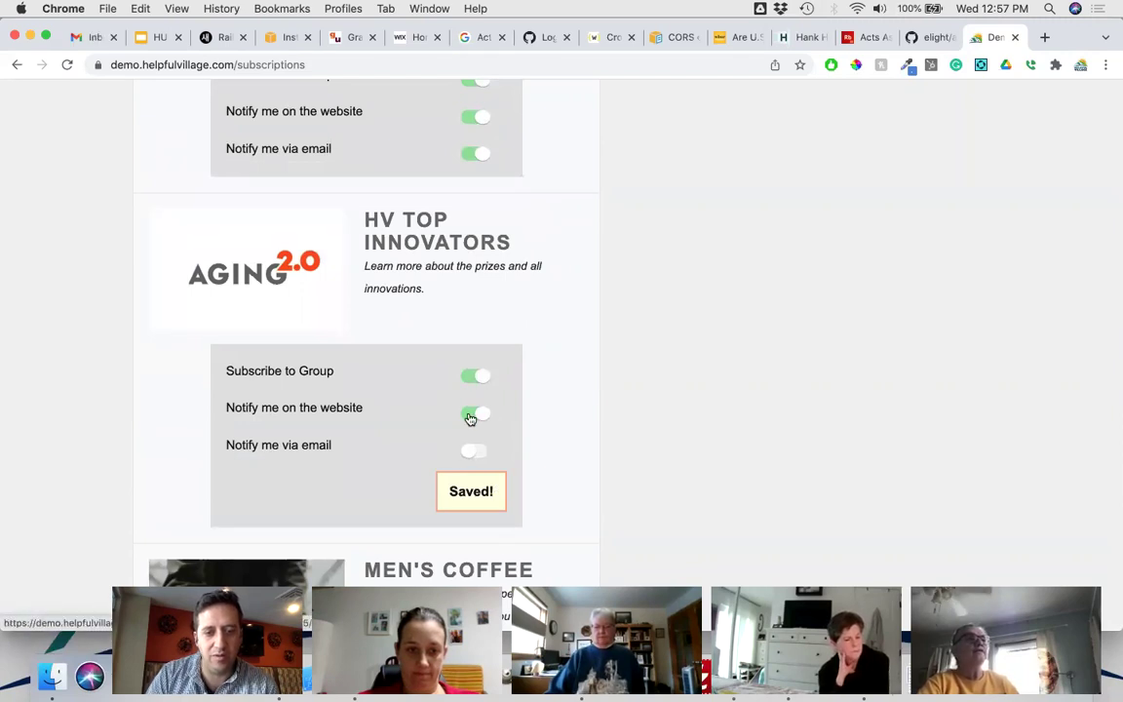
left_click(470, 415)
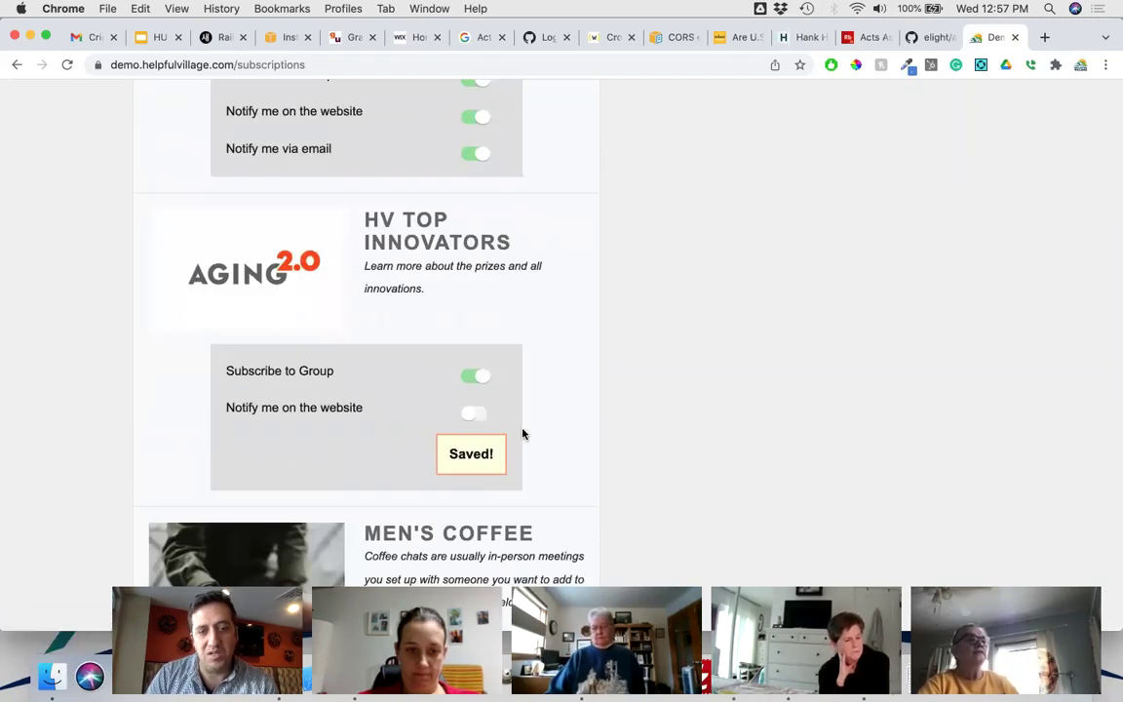
left_click(470, 378)
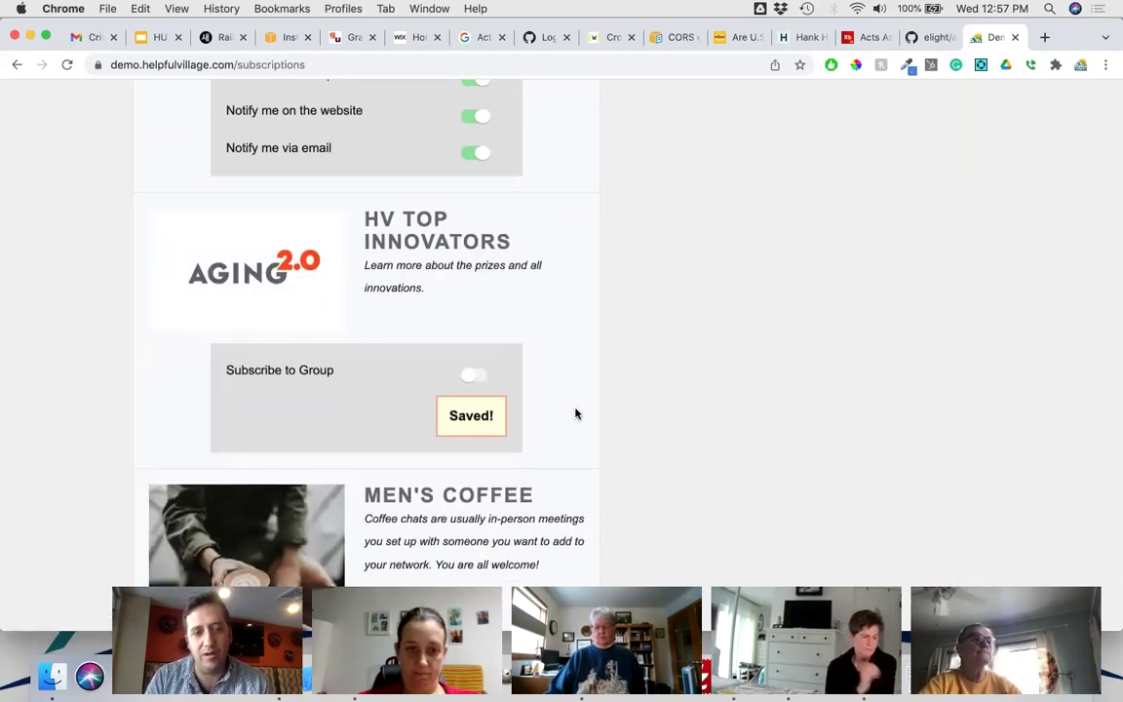
- Review the subscription settings for Men's Coffee, Technology Updates and Women's Coffee, and return to the start of the page
scroll(575, 414, "down", 3)
scroll(575, 414, "down", 3)
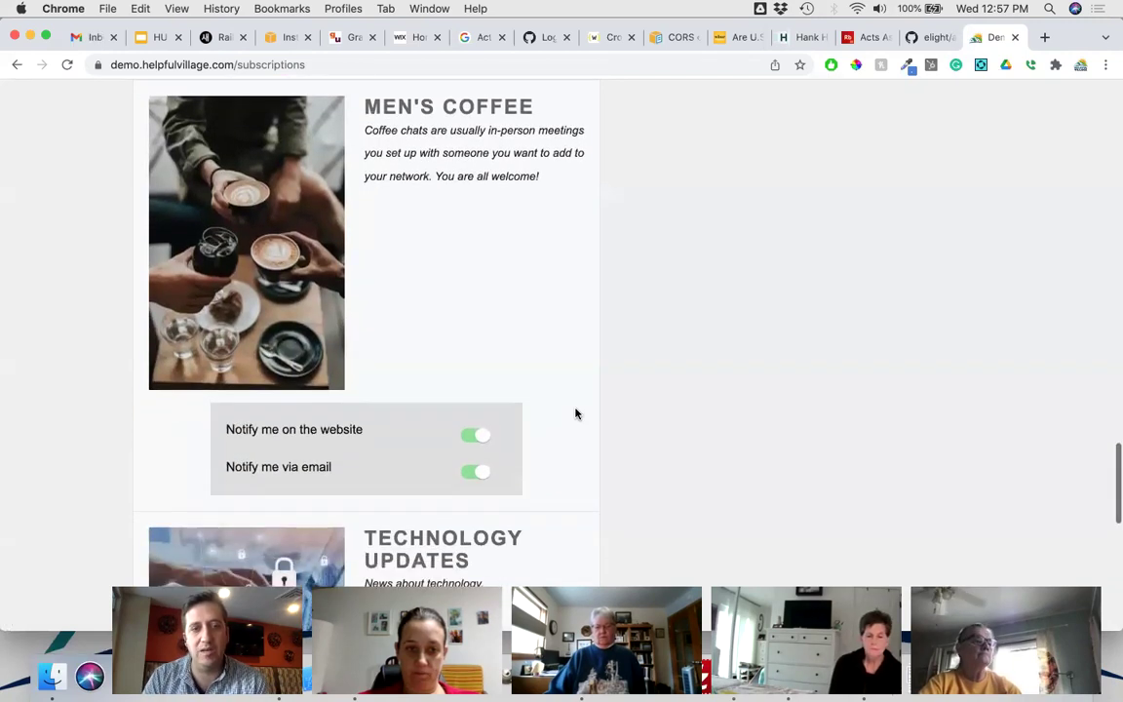
scroll(575, 414, "down", 3)
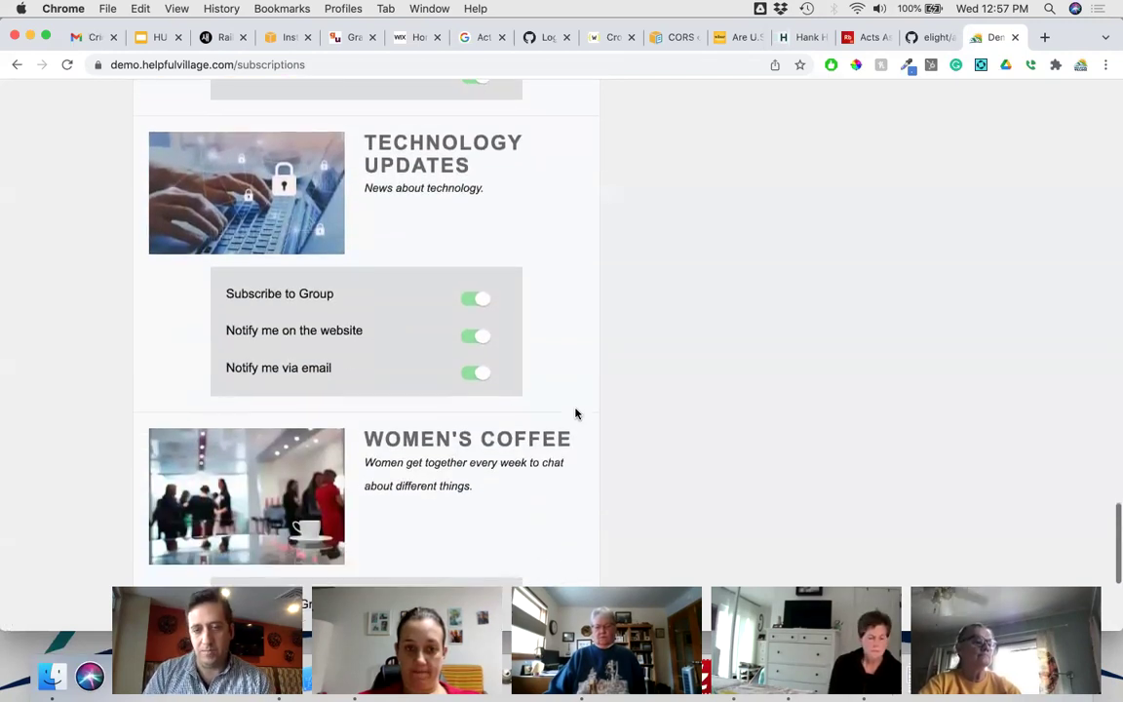
scroll(576, 415, "up", 20)
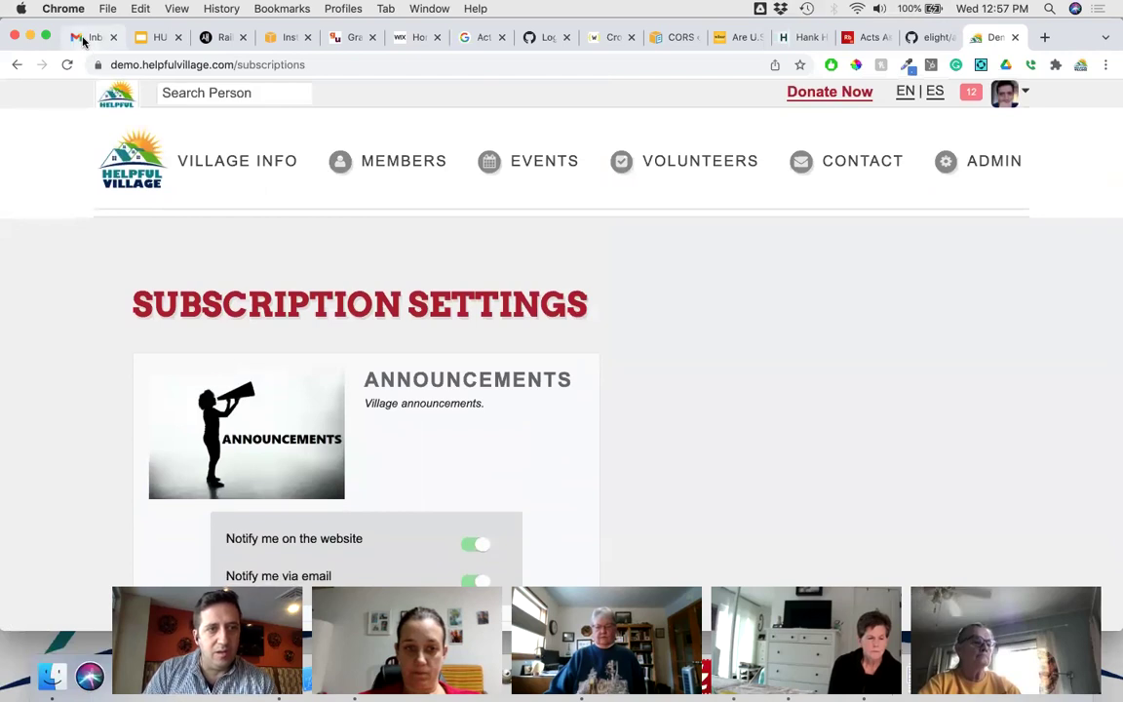
- Switch to the Gmail inbox to look through the messages and return to the Subscription Settings page
left_click(84, 39)
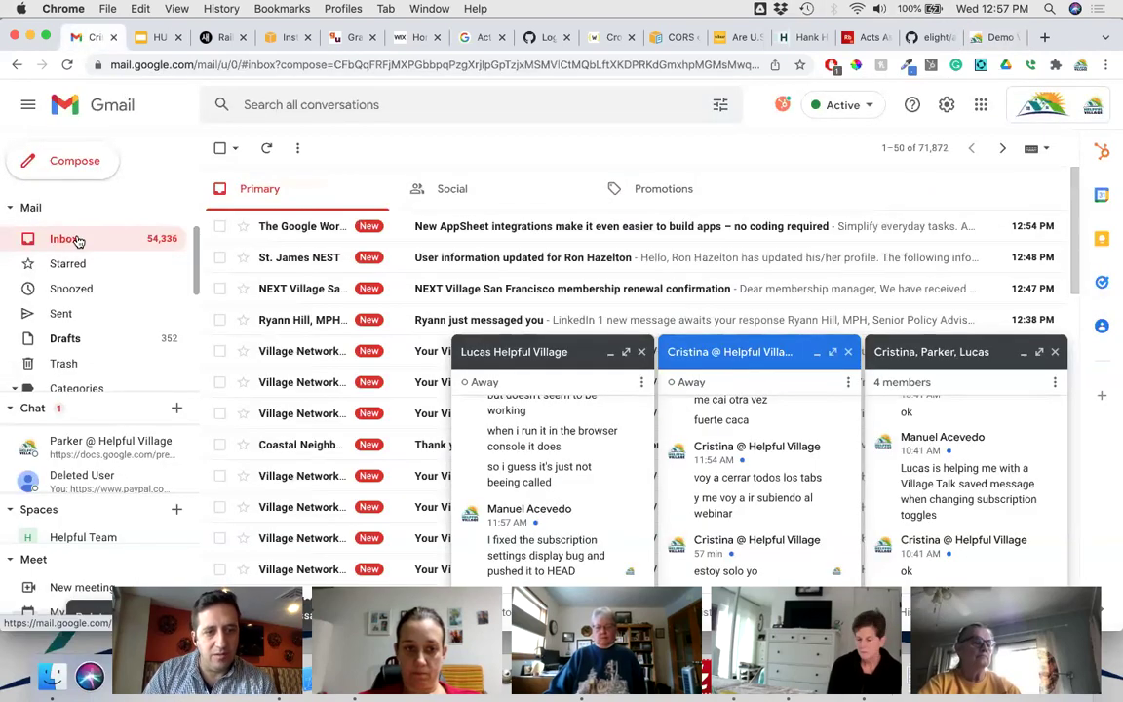
scroll(326, 299, "down", 5)
scroll(326, 299, "up", 10)
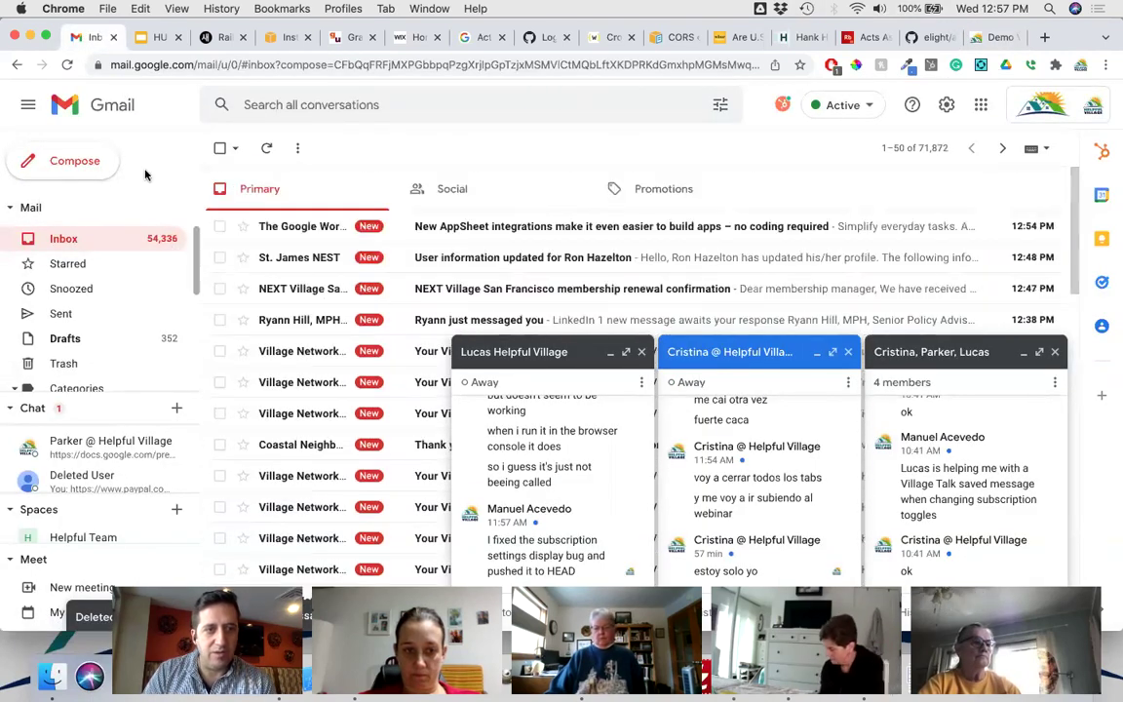
left_click(990, 37)
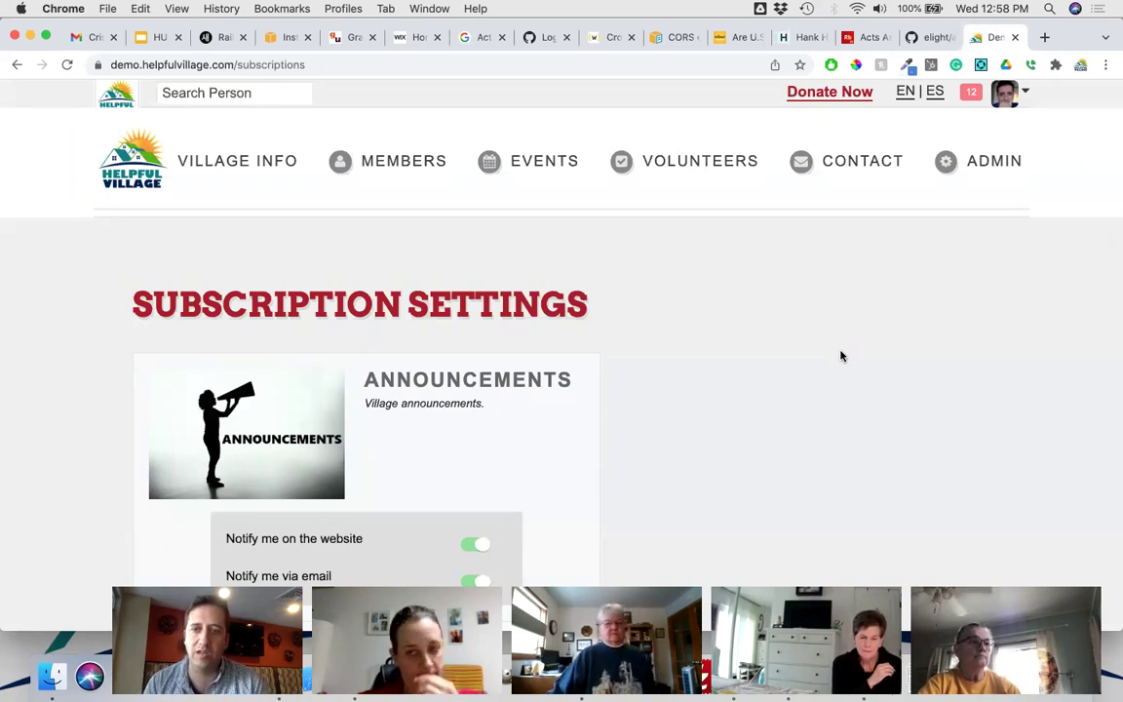
- Open the admin Groups page from People Management and look over the group categories
mouse_move(986, 166)
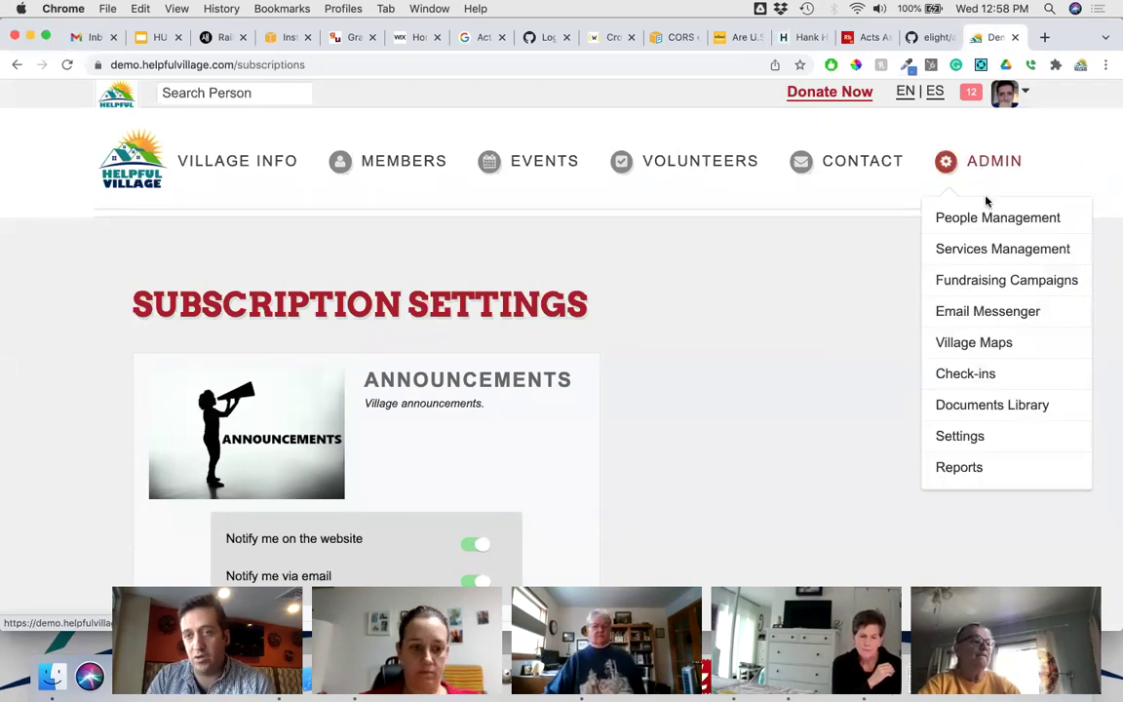
mouse_move(990, 223)
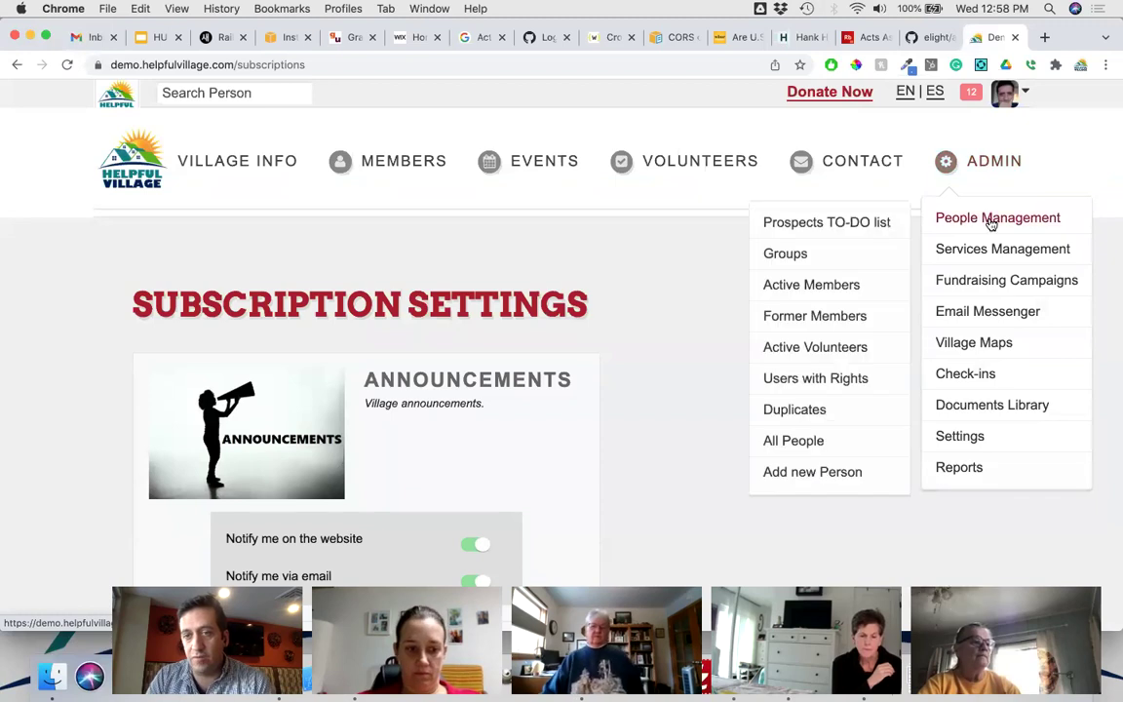
left_click(799, 256)
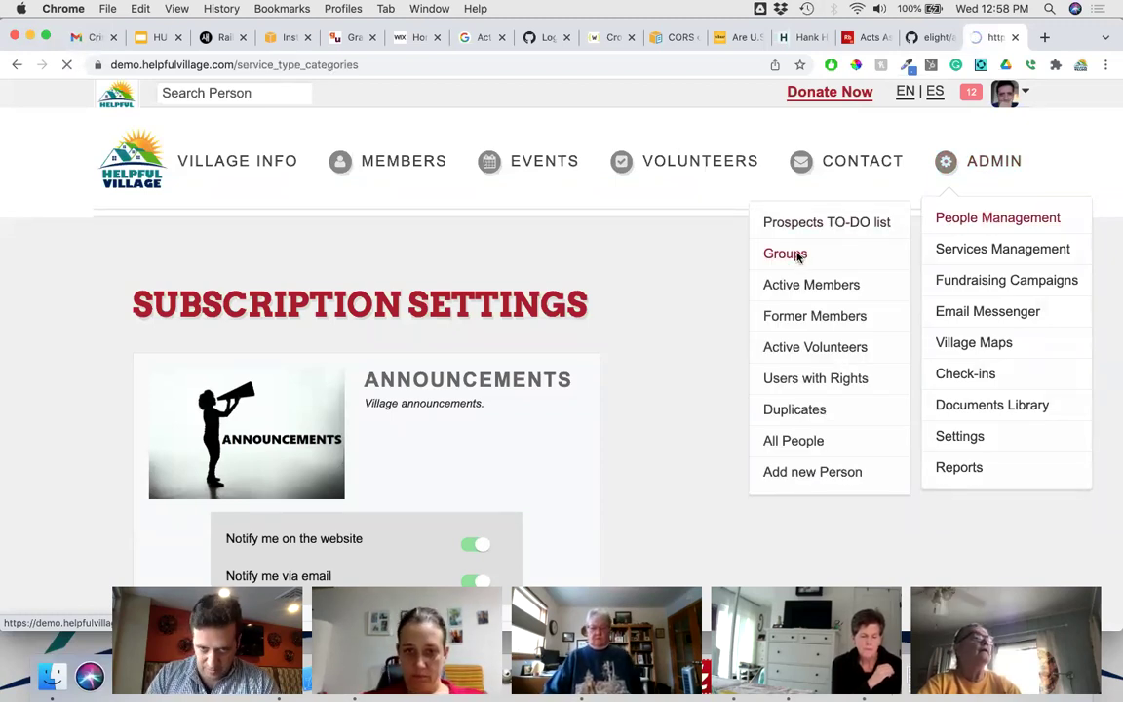
scroll(657, 230, "down", 3)
scroll(439, 259, "down", 1)
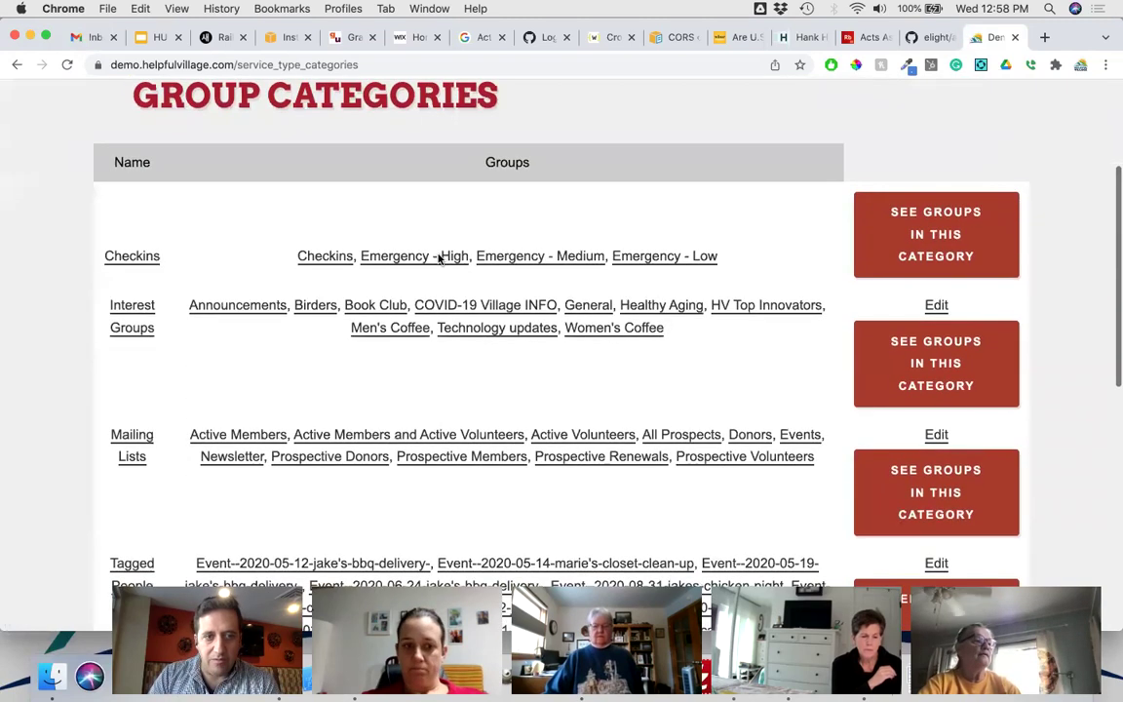
scroll(288, 171, "up", 3)
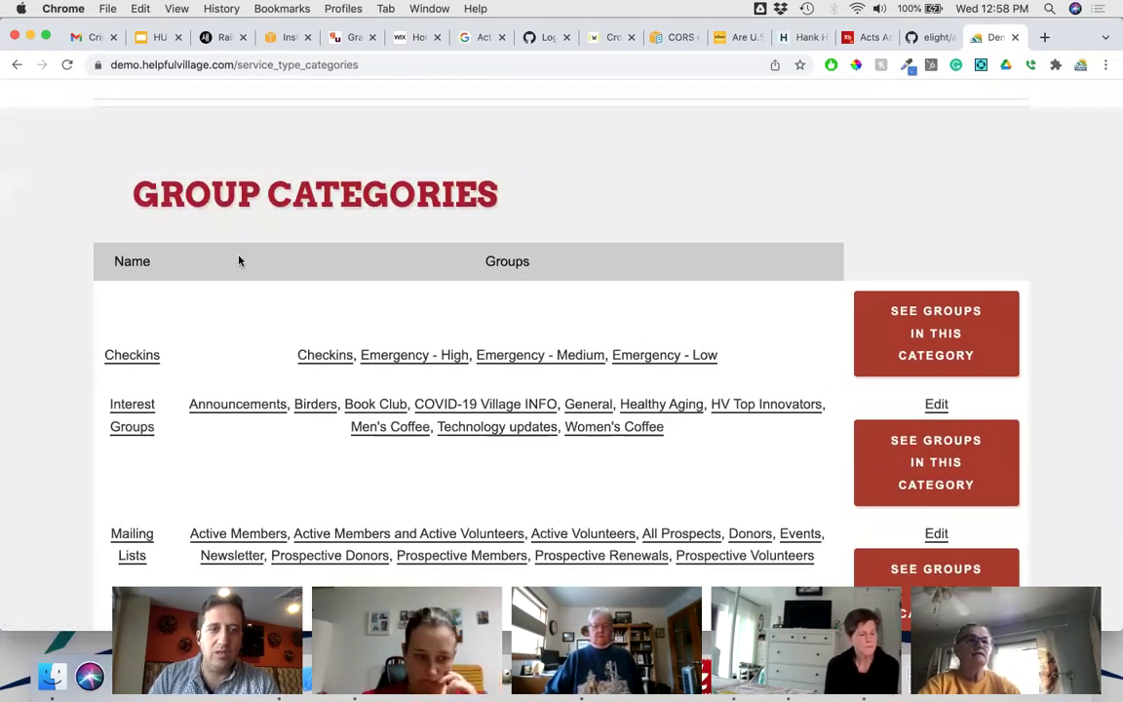
- Open the Interest Groups category and review its list of groups and the option for creating a new one
scroll(224, 239, "down", 1)
left_click(117, 380)
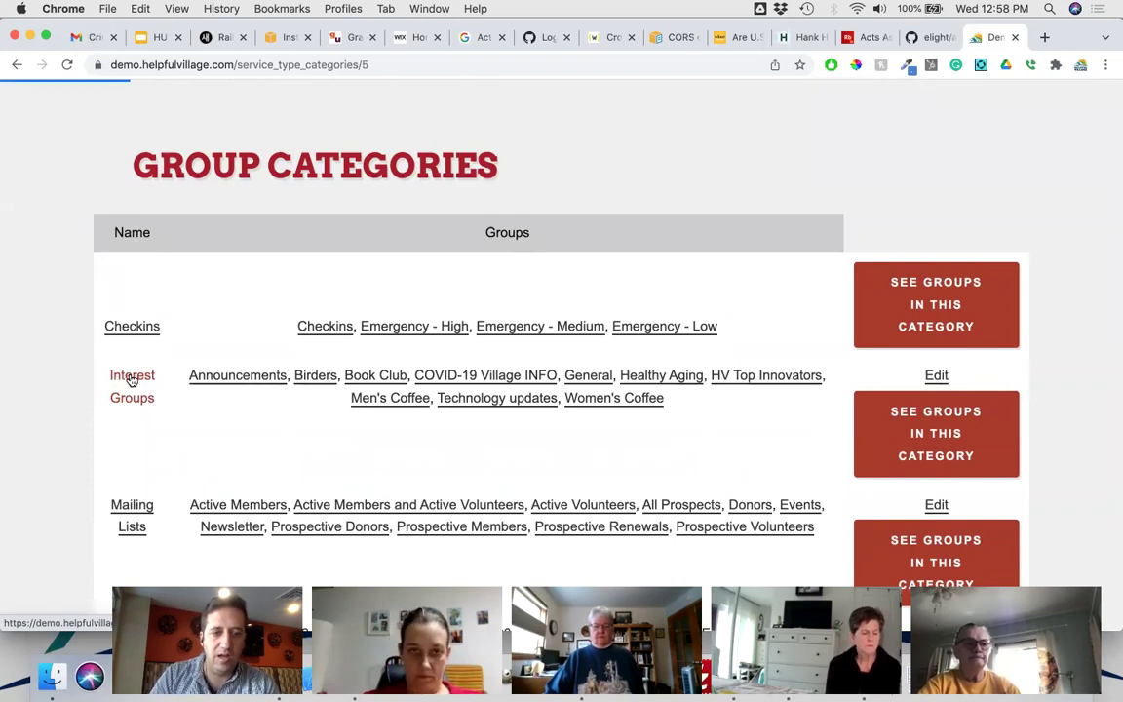
scroll(419, 357, "down", 3)
scroll(419, 357, "down", 1)
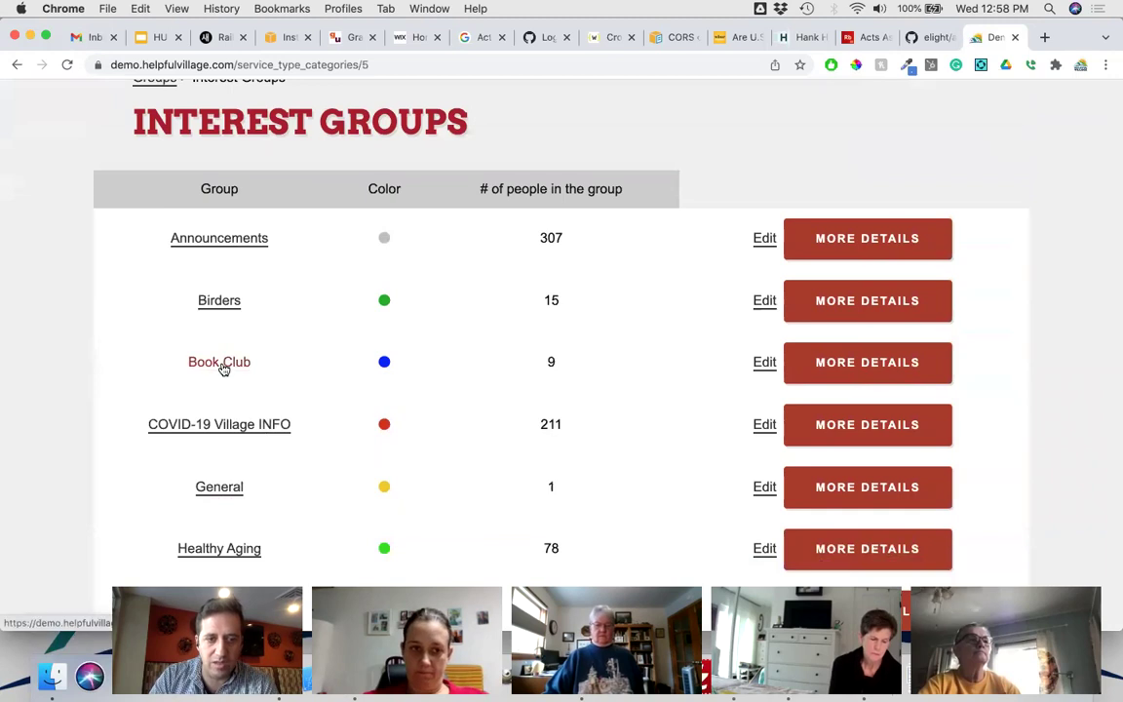
scroll(221, 368, "down", 5)
scroll(224, 410, "down", 2)
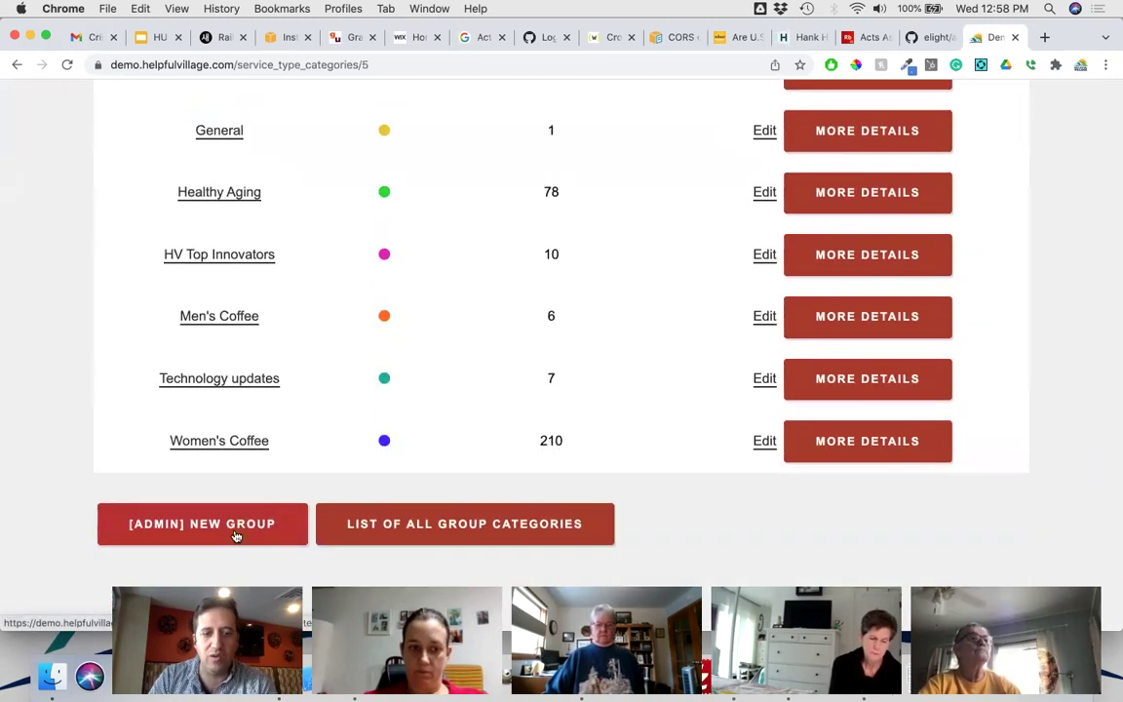
scroll(234, 534, "up", 8)
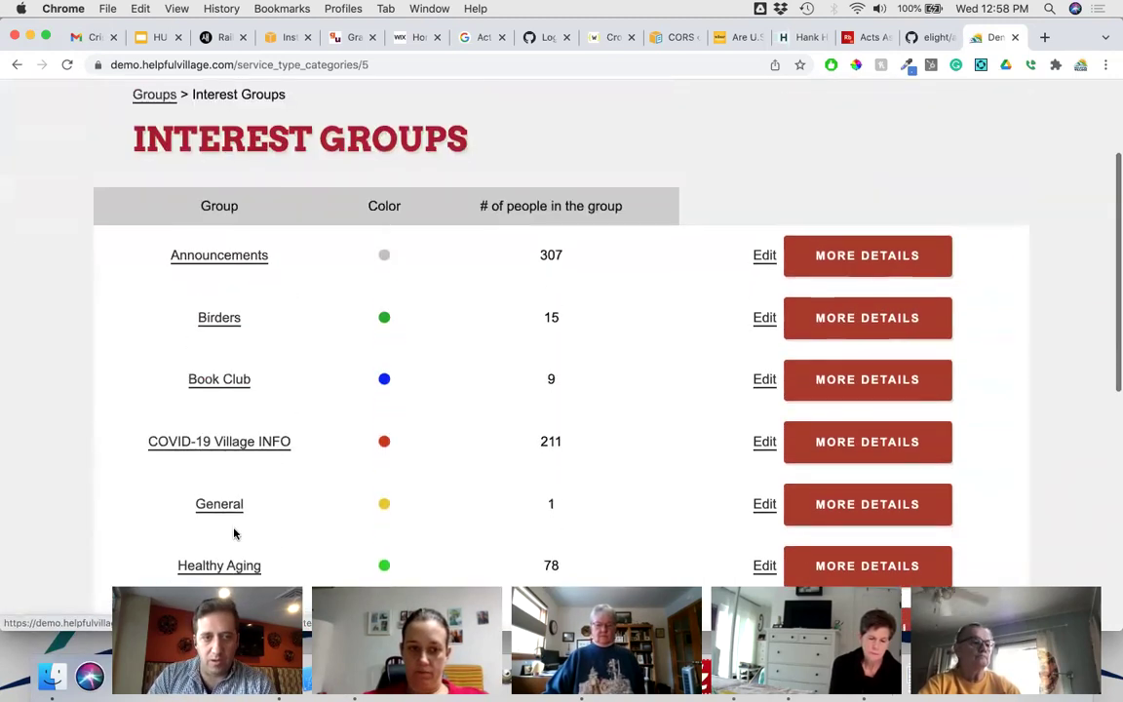
- Open the details of the Birders group and review its list of people and the group management options
left_click(873, 325)
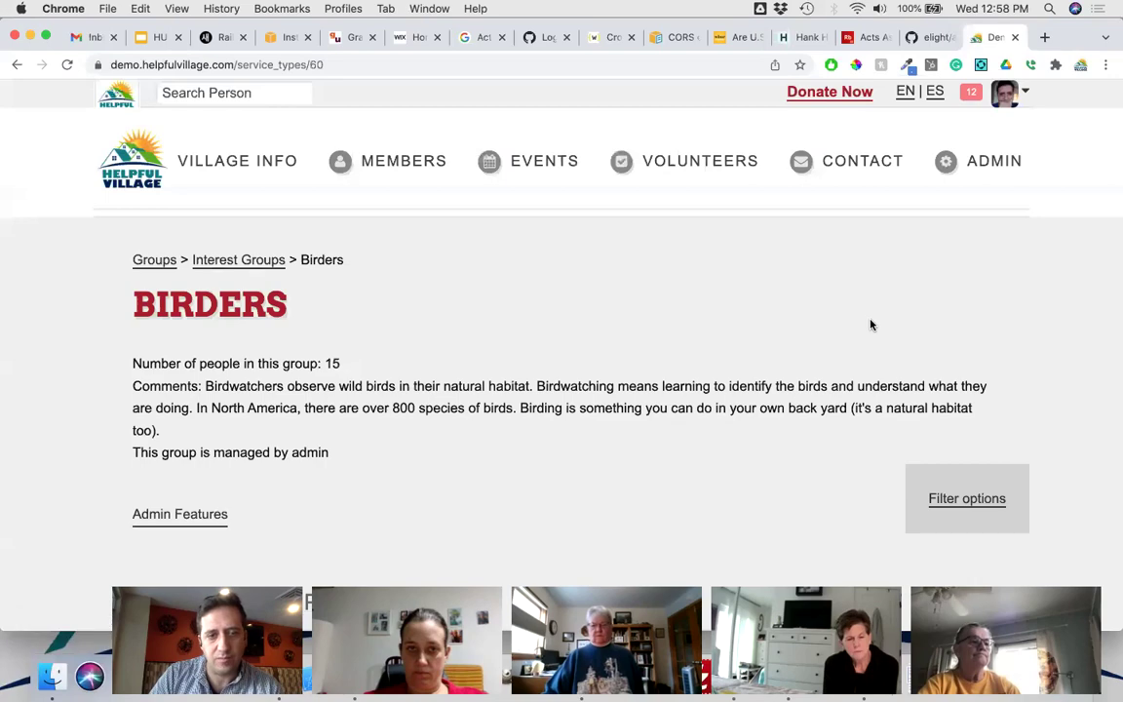
scroll(672, 316, "down", 3)
scroll(131, 251, "down", 4)
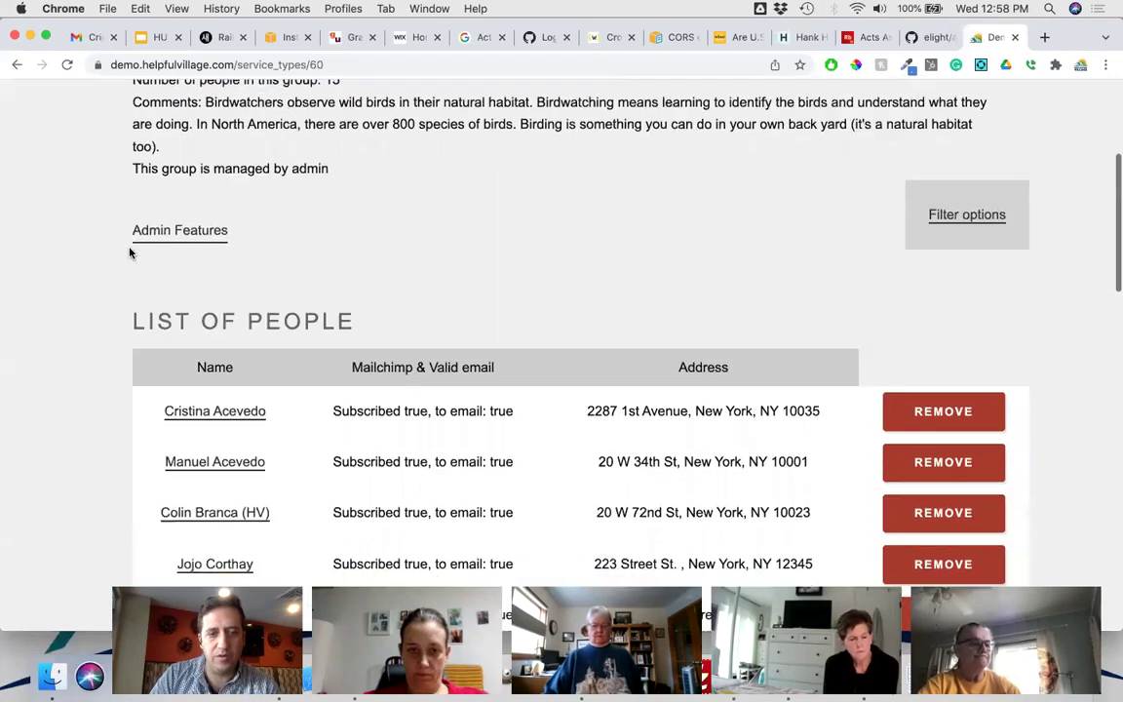
scroll(129, 252, "down", 10)
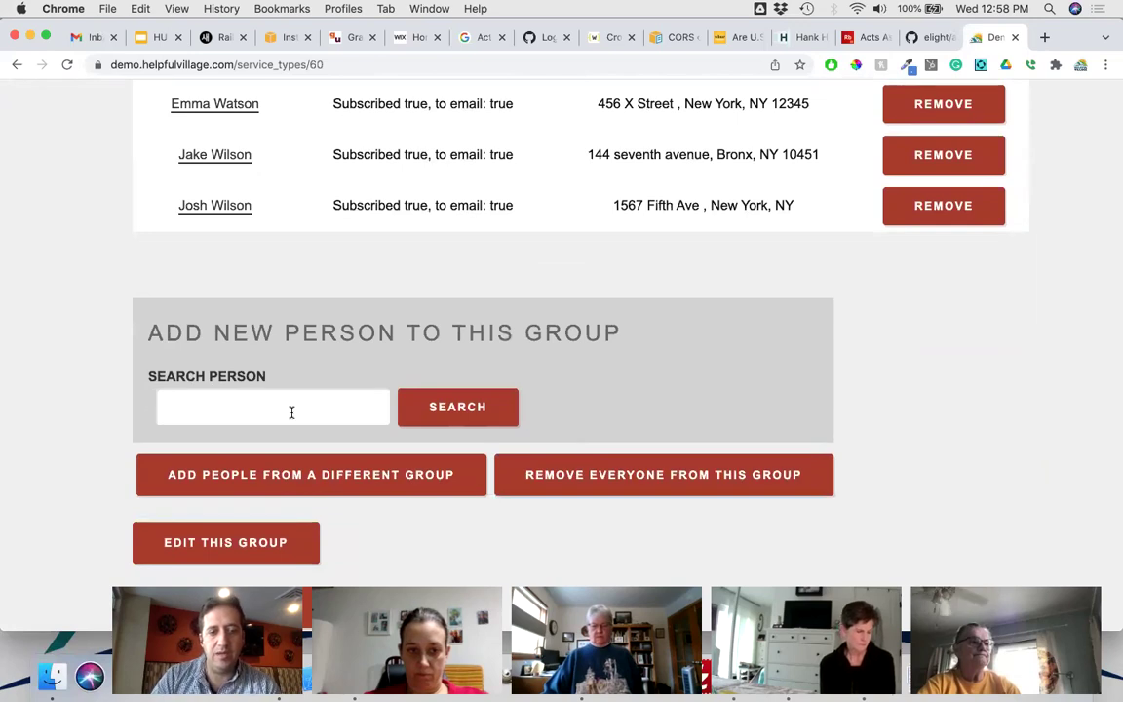
scroll(292, 413, "down", 3)
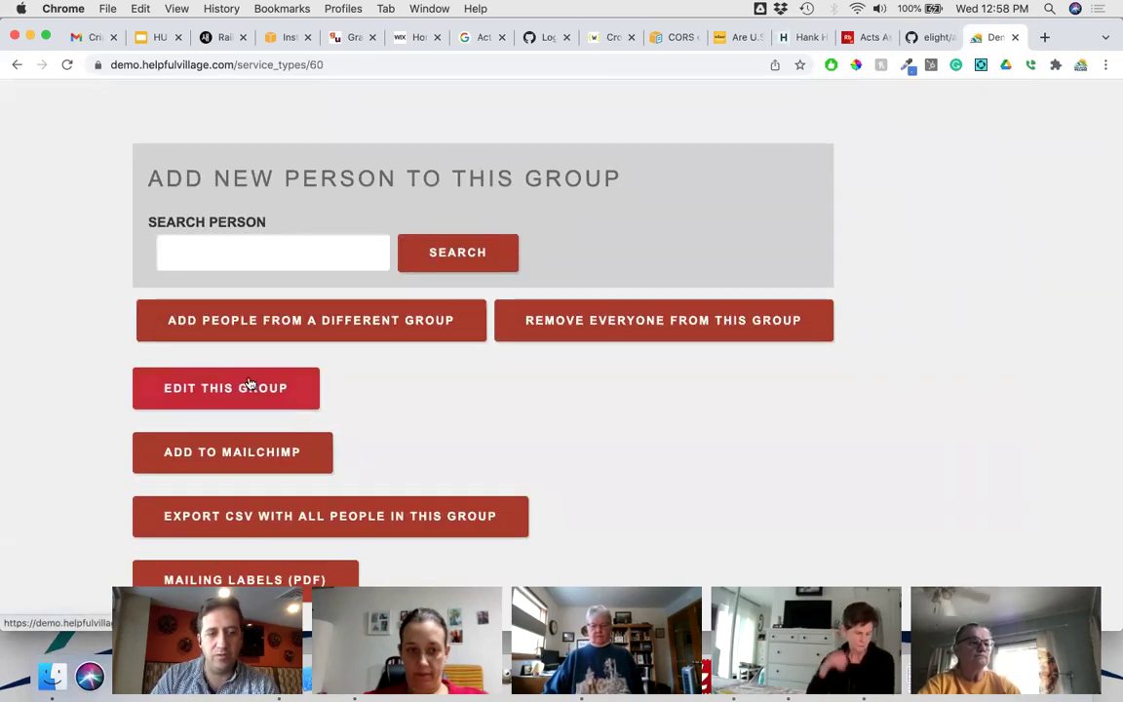
scroll(273, 447, "down", 2)
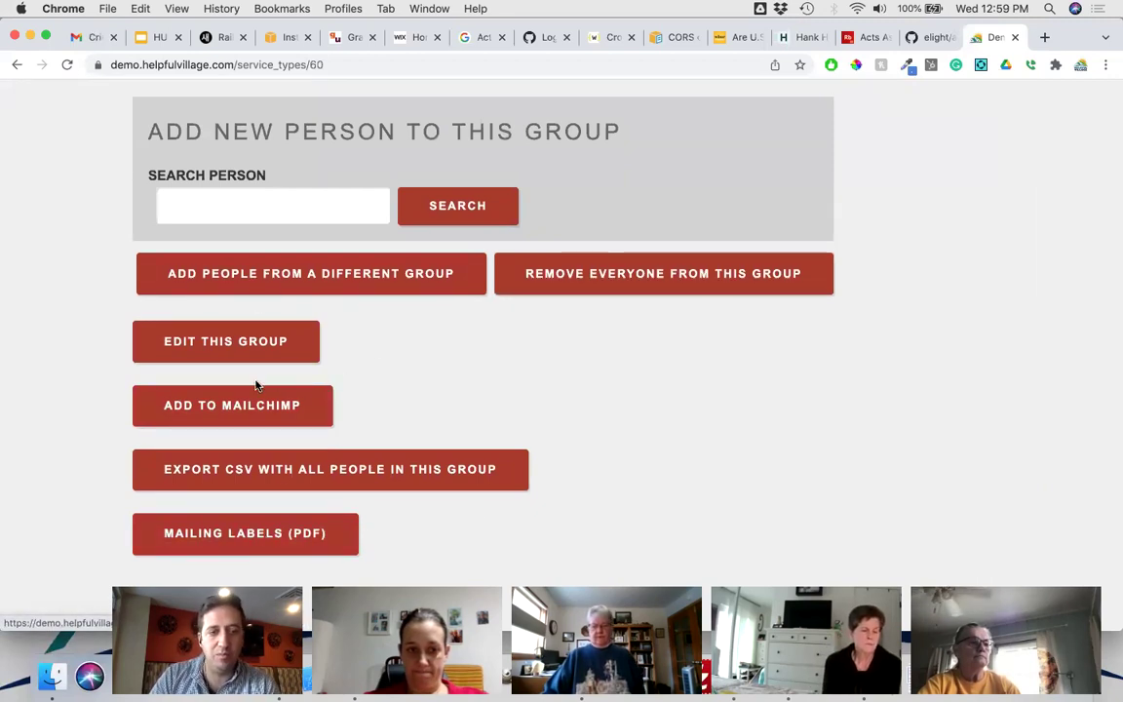
- Open the Birders group for editing and review its name, comments and picture fields
left_click(202, 347)
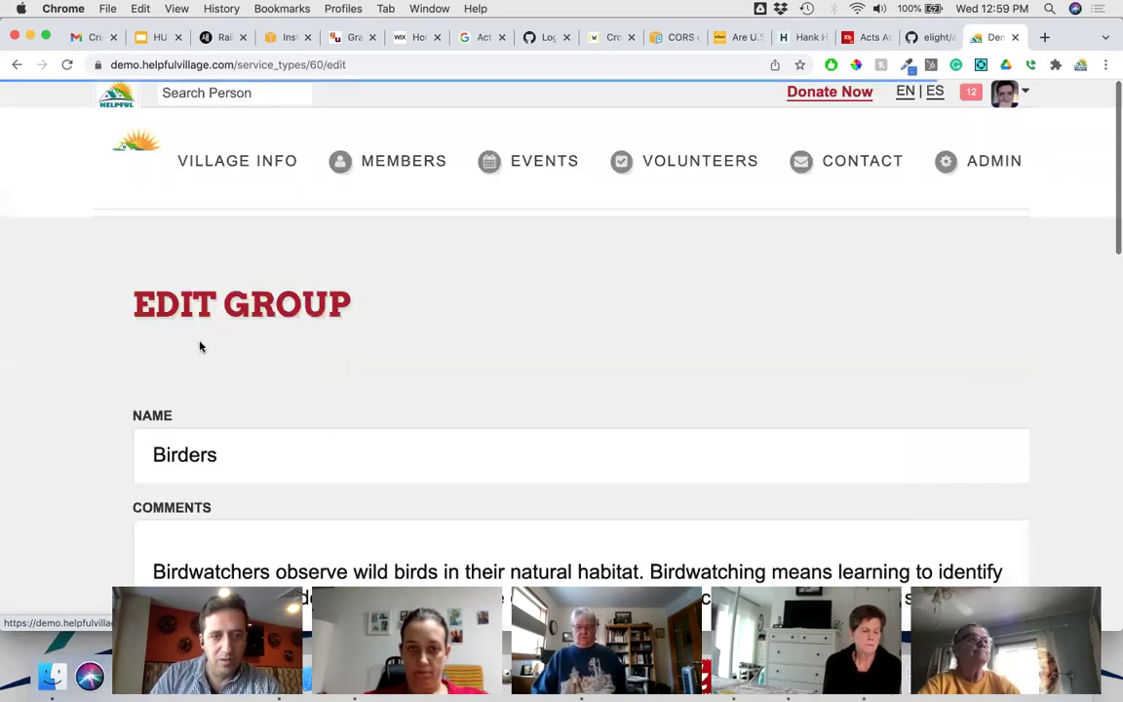
scroll(200, 346, "down", 2)
scroll(200, 347, "down", 3)
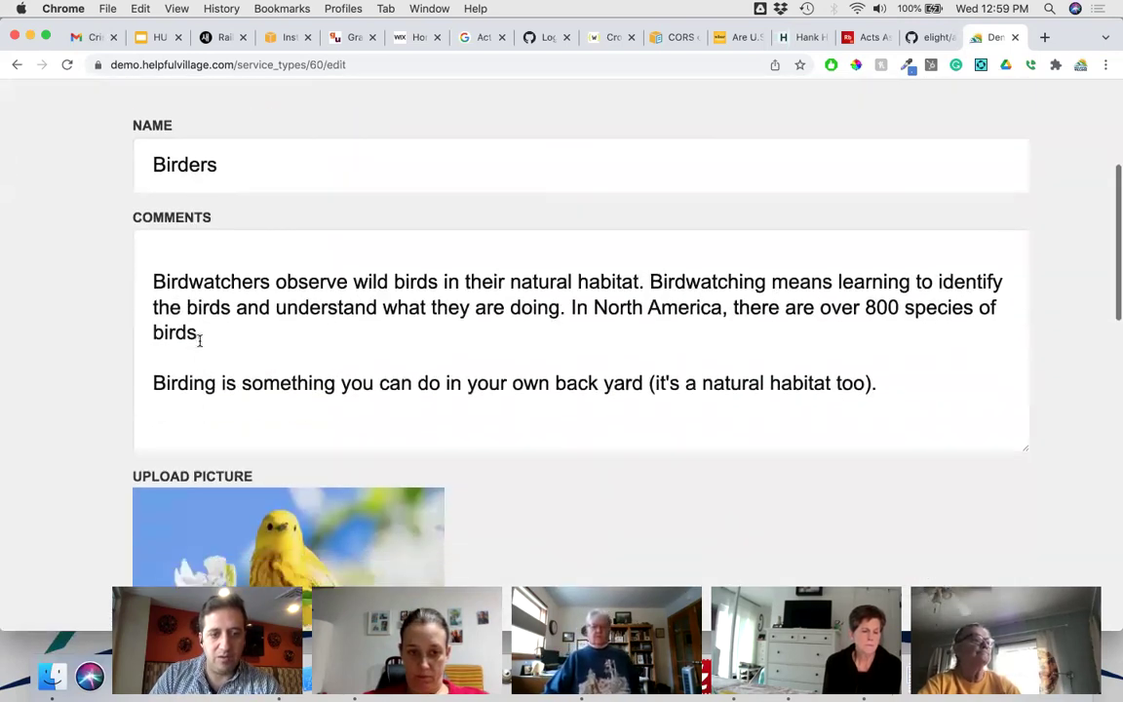
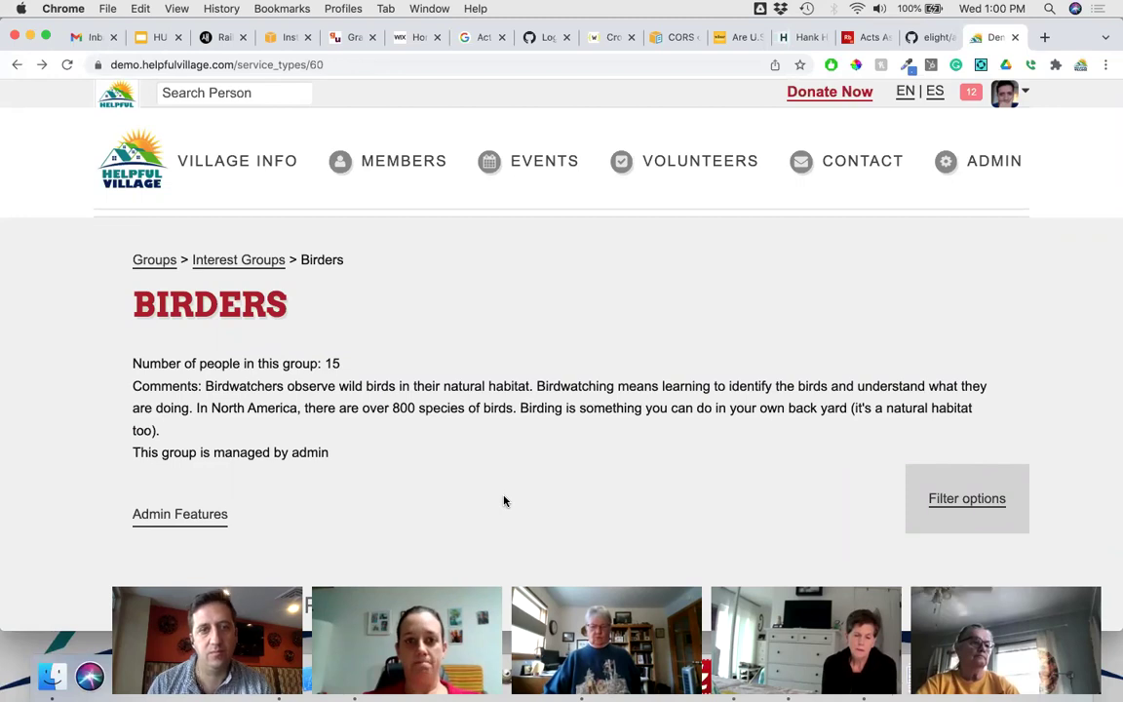
- Open Village Talk from the members section and browse the recent posts from all interest groups
mouse_move(386, 167)
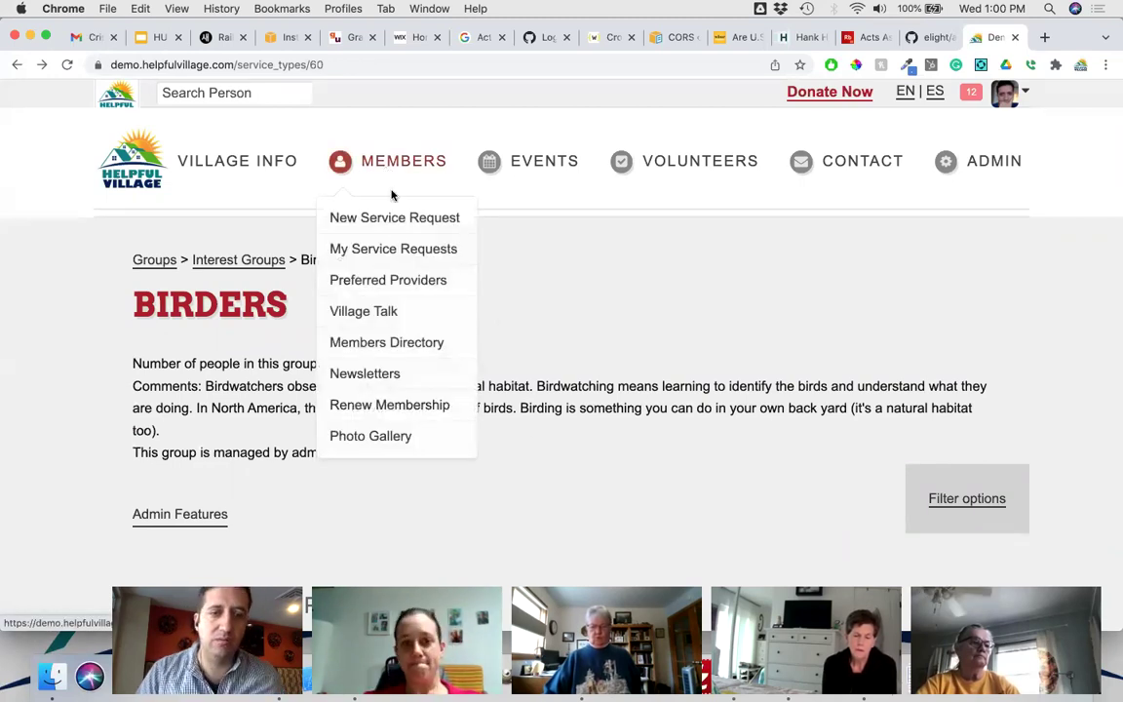
left_click(391, 314)
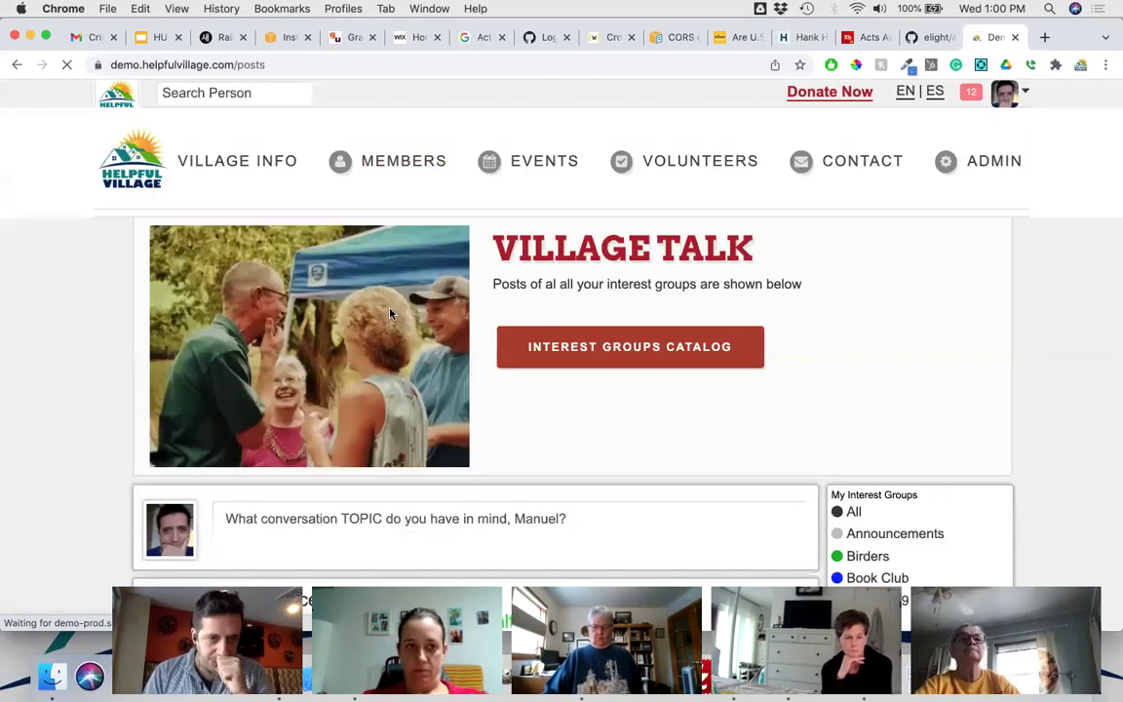
scroll(390, 313, "down", 3)
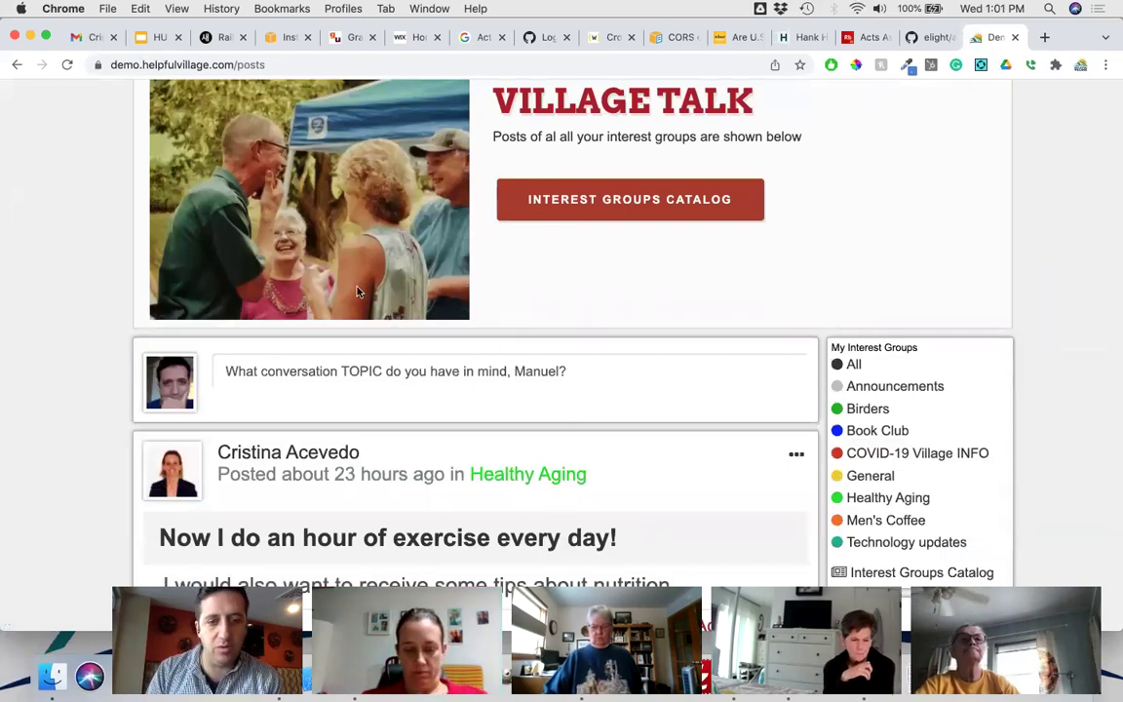
scroll(356, 292, "down", 1)
scroll(357, 291, "down", 3)
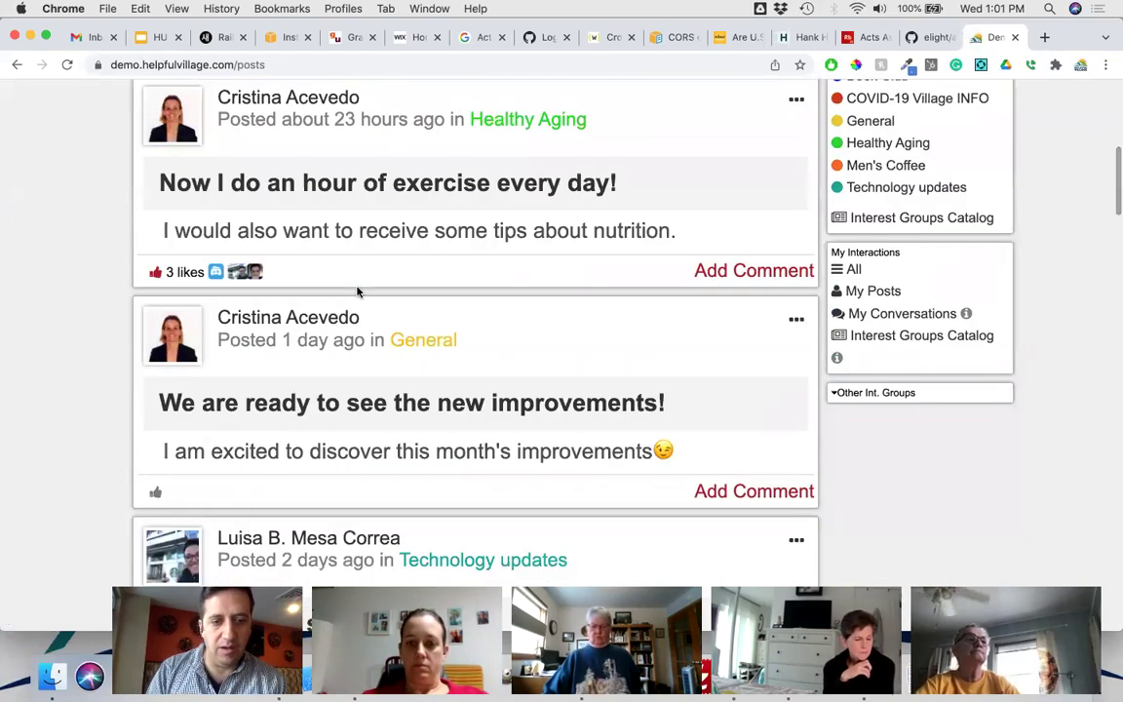
scroll(356, 291, "down", 8)
scroll(357, 291, "up", 4)
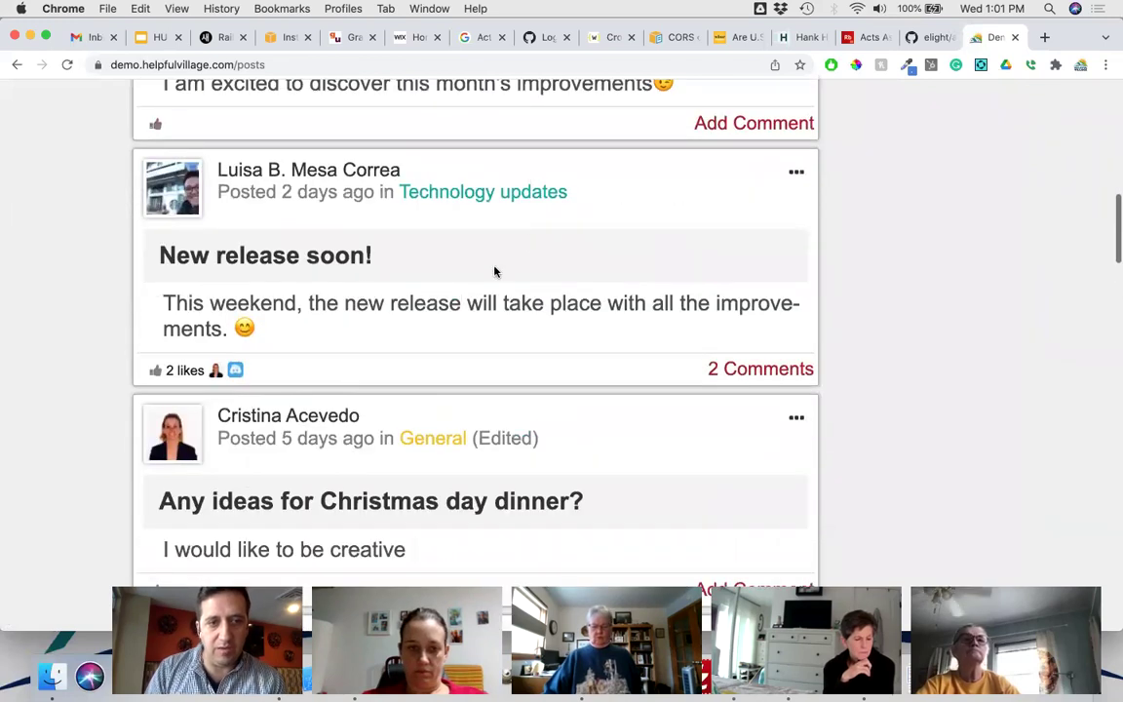
- Open the moderation form for the "New release soon!" post and review its title, content and author
left_click(796, 173)
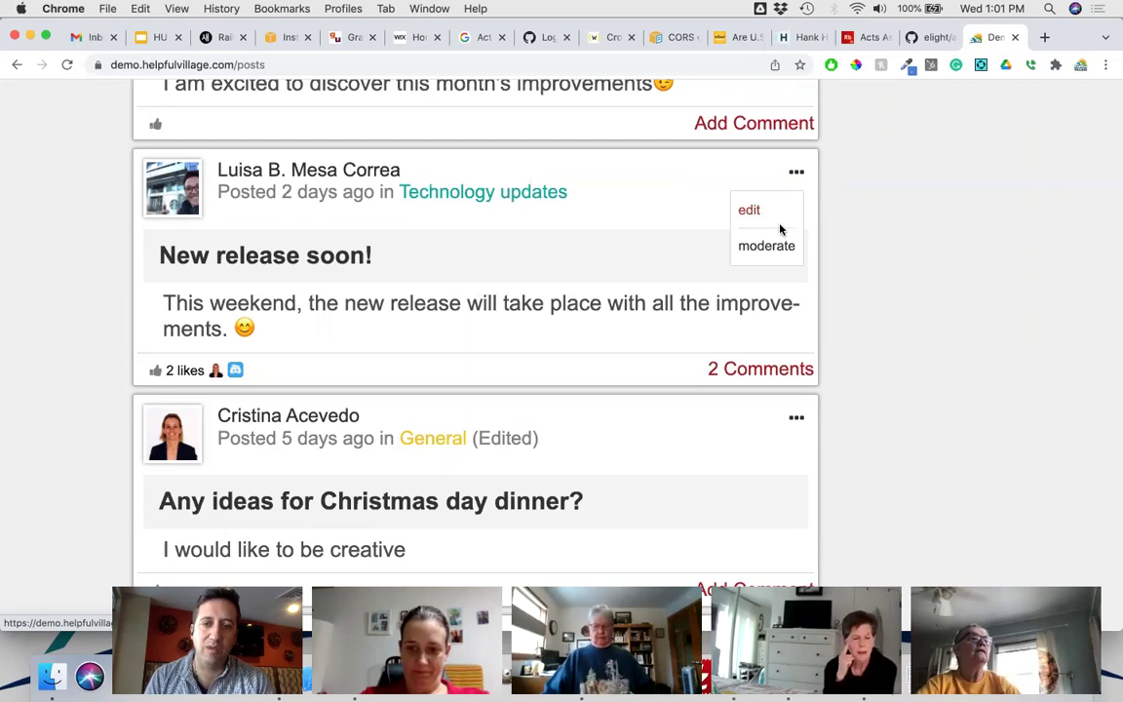
left_click(768, 247)
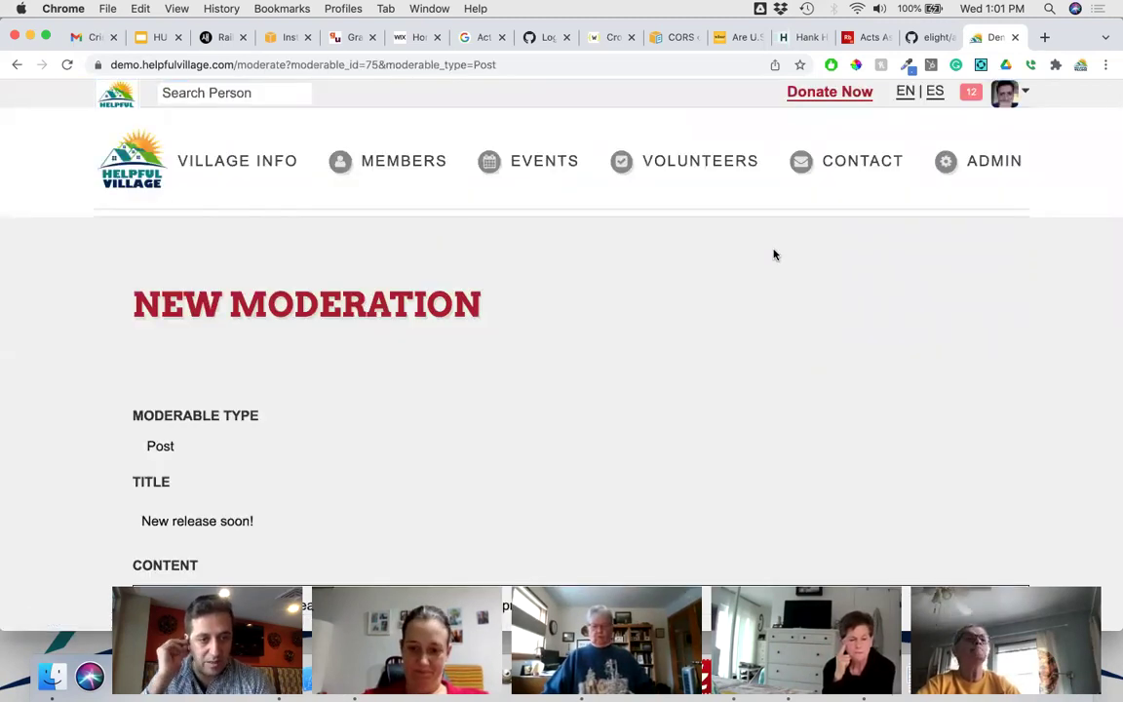
scroll(774, 255, "down", 5)
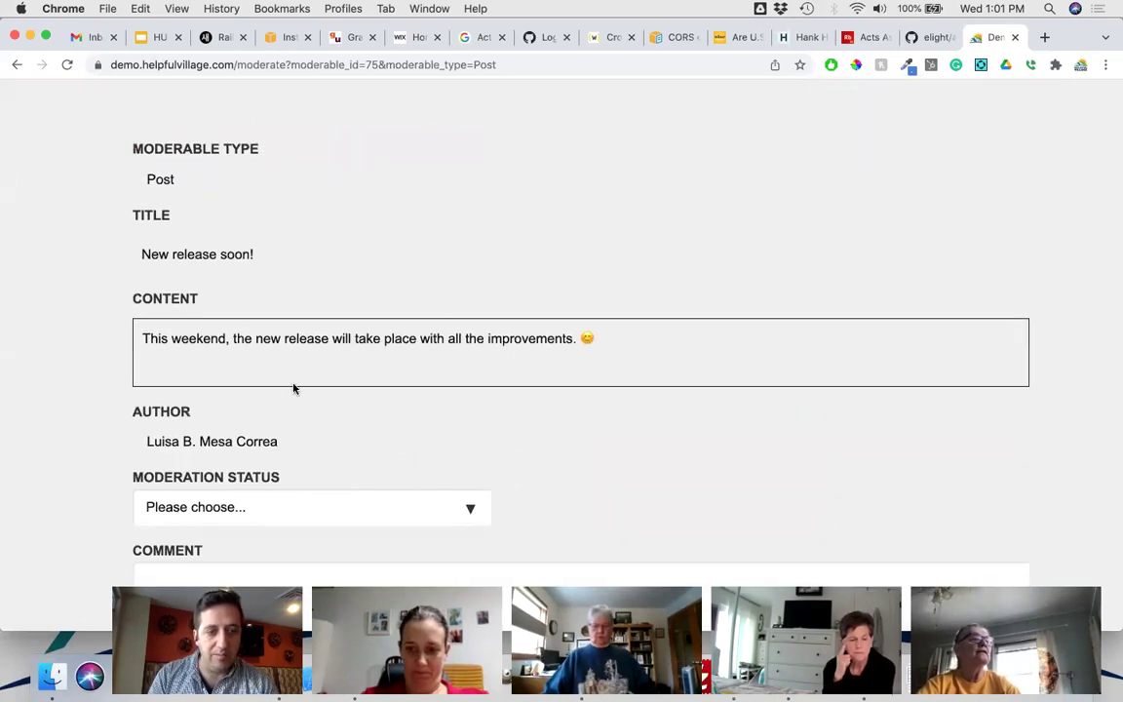
scroll(293, 390, "down", 2)
- Examine the available moderation status options without choosing one, and return to the Village Talk posts
left_click(293, 394)
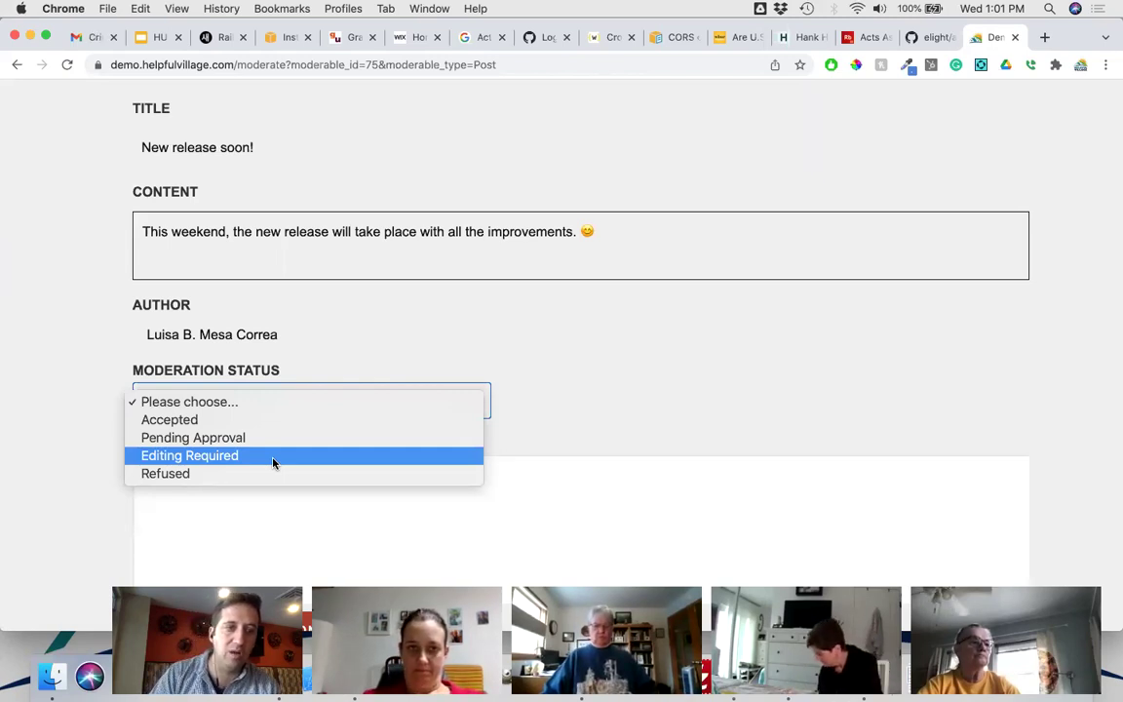
left_click(39, 265)
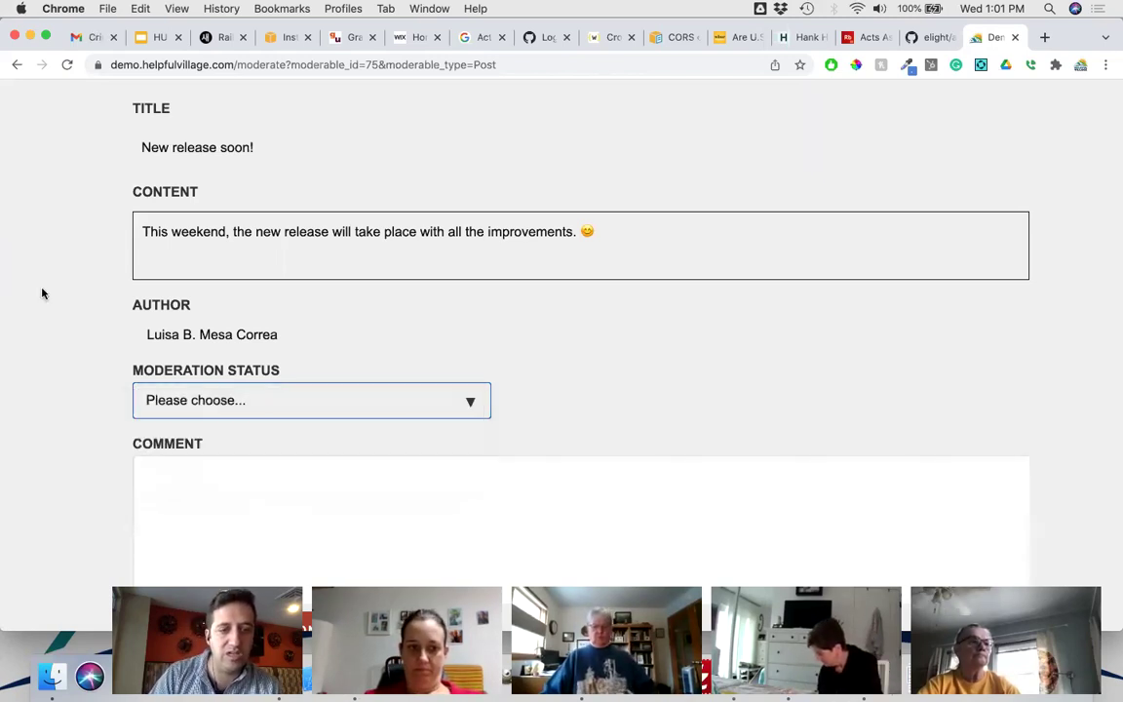
left_click(15, 66)
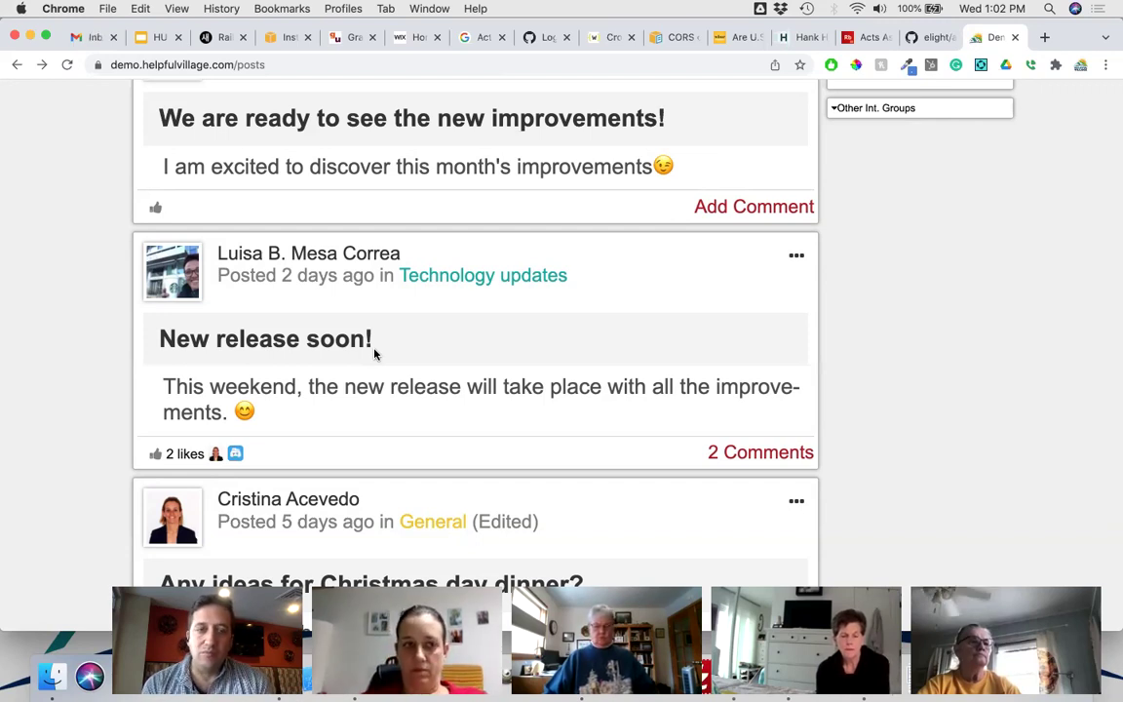
- Search for the administrator by first name and open that person's record for editing
scroll(374, 354, "up", 15)
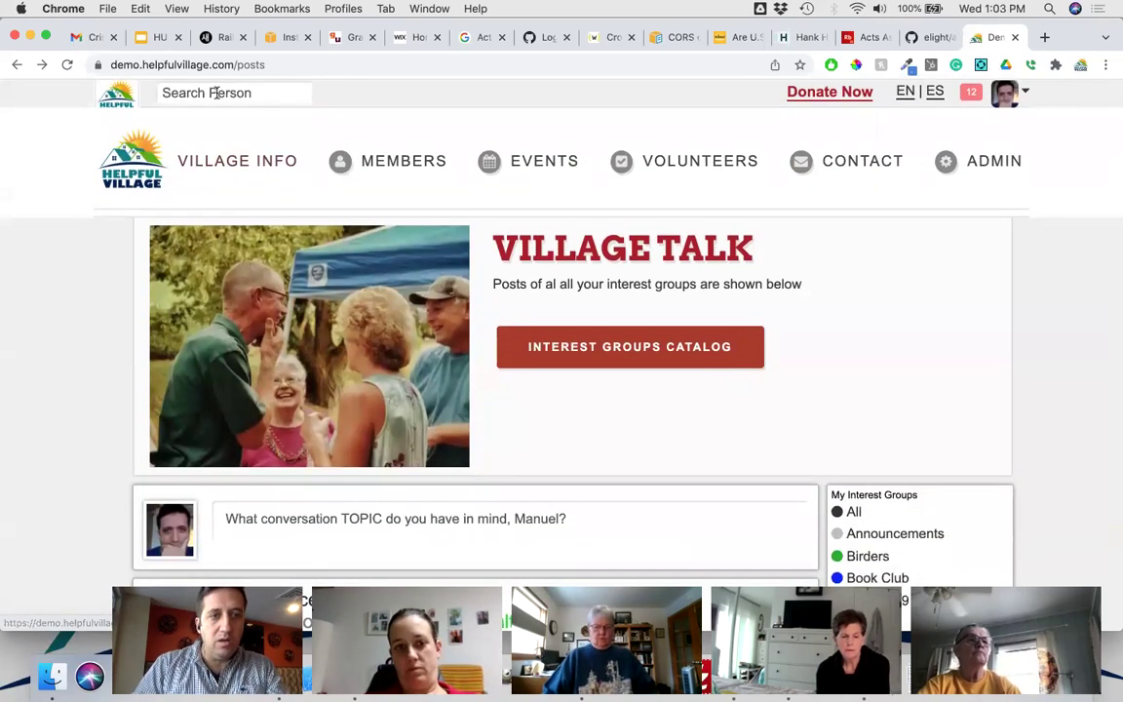
left_click(215, 92)
type("manuel")
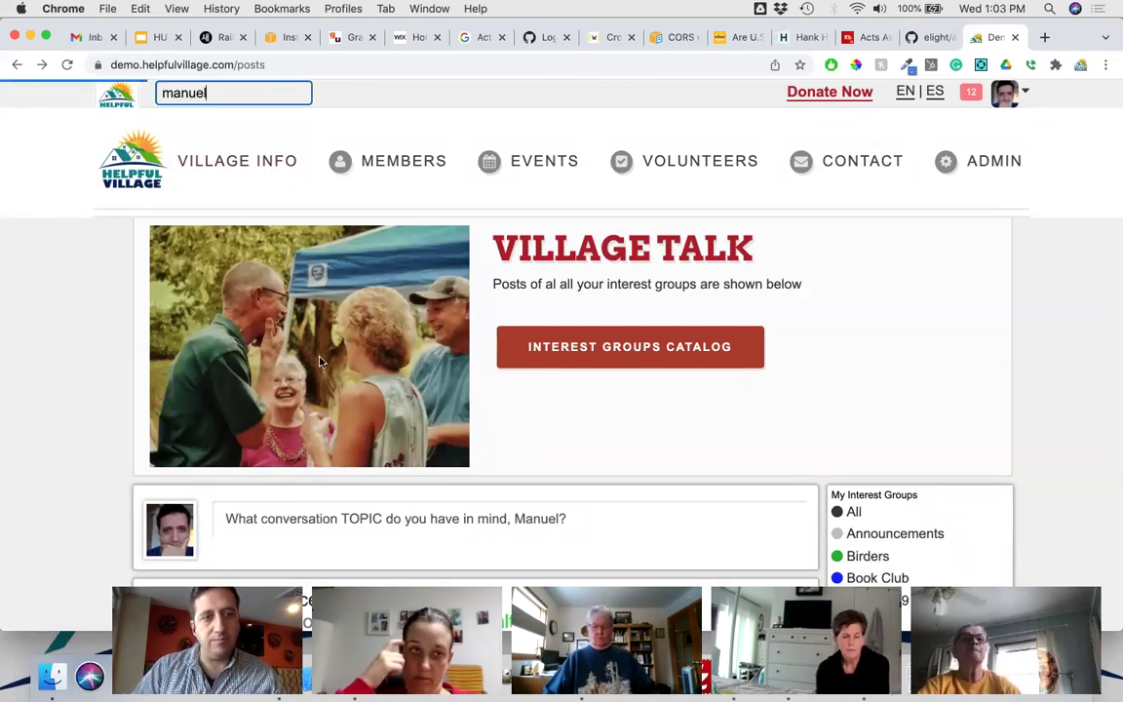
key("Return")
- Enable the Village Talk Participant right in the Rights Management section of the person's record
scroll(320, 362, "down", 10)
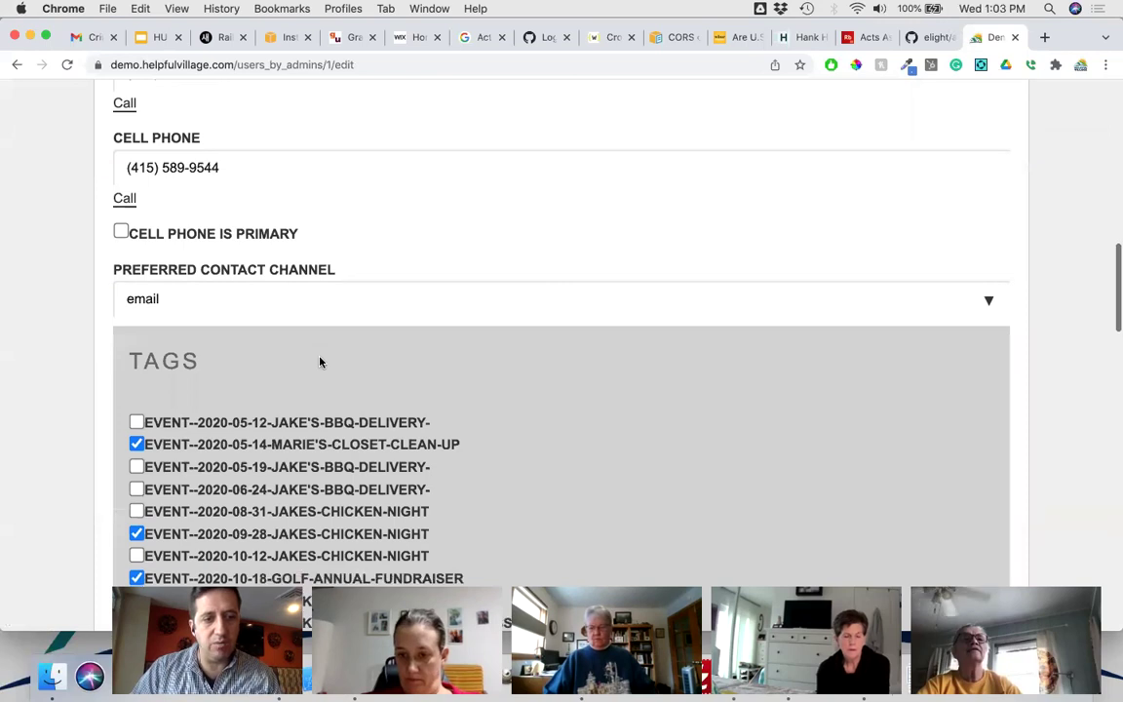
scroll(320, 362, "down", 10)
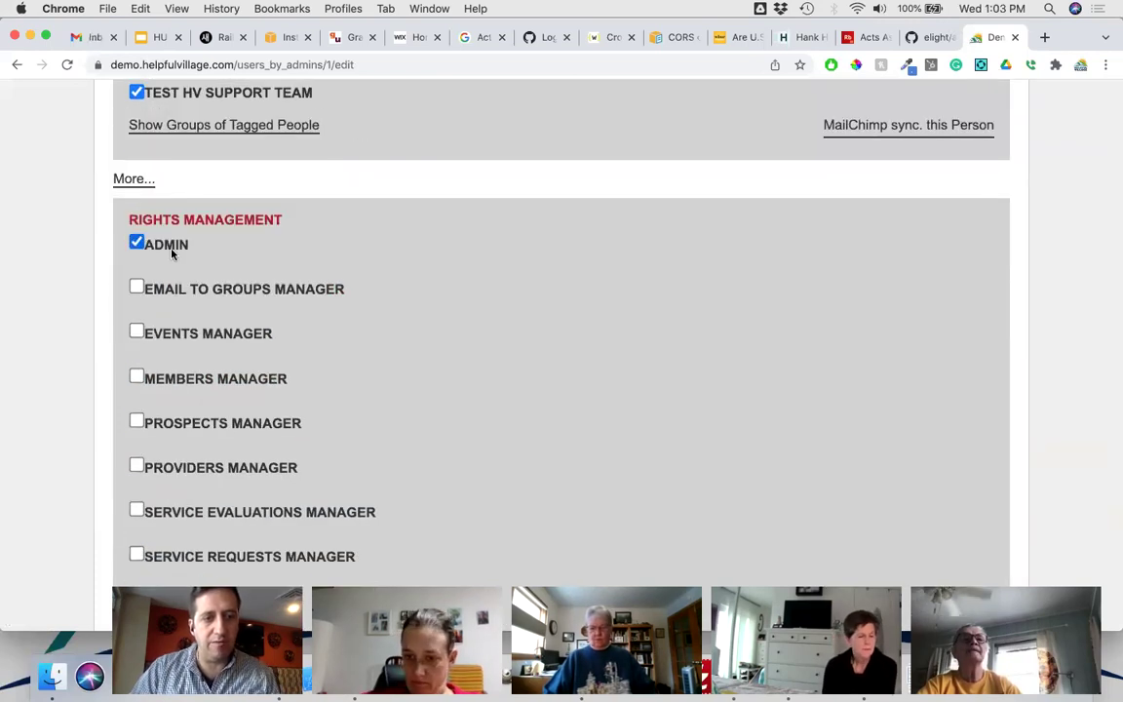
scroll(171, 253, "down", 3)
left_click(137, 525)
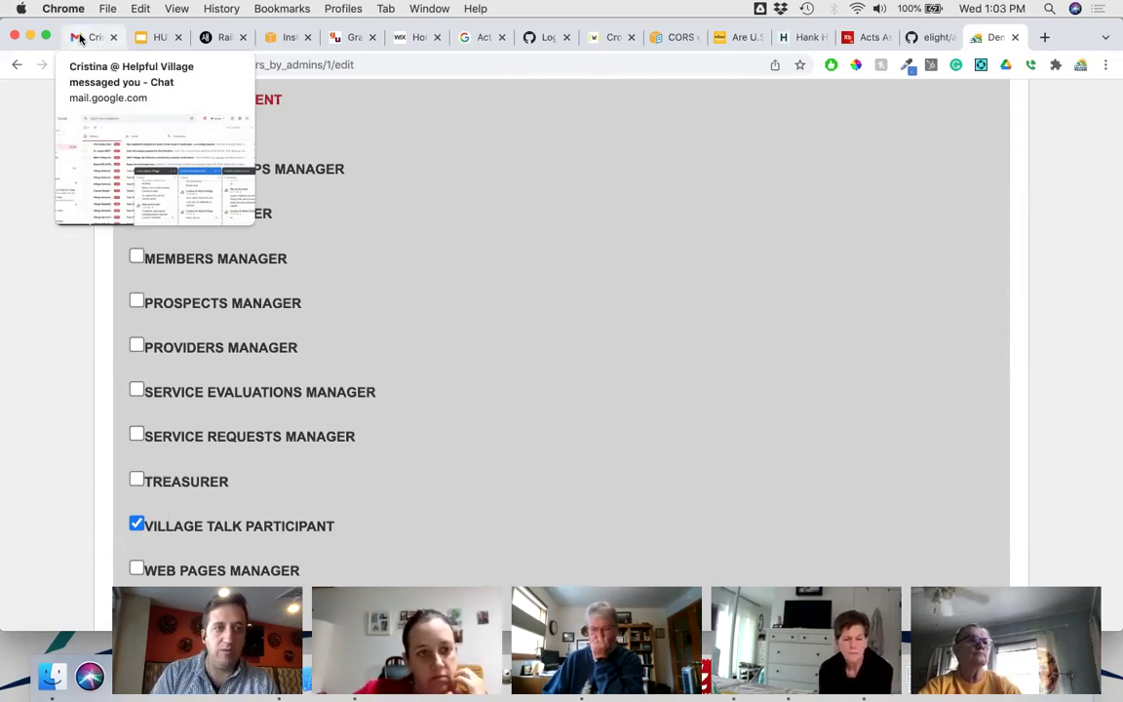
left_click(80, 37)
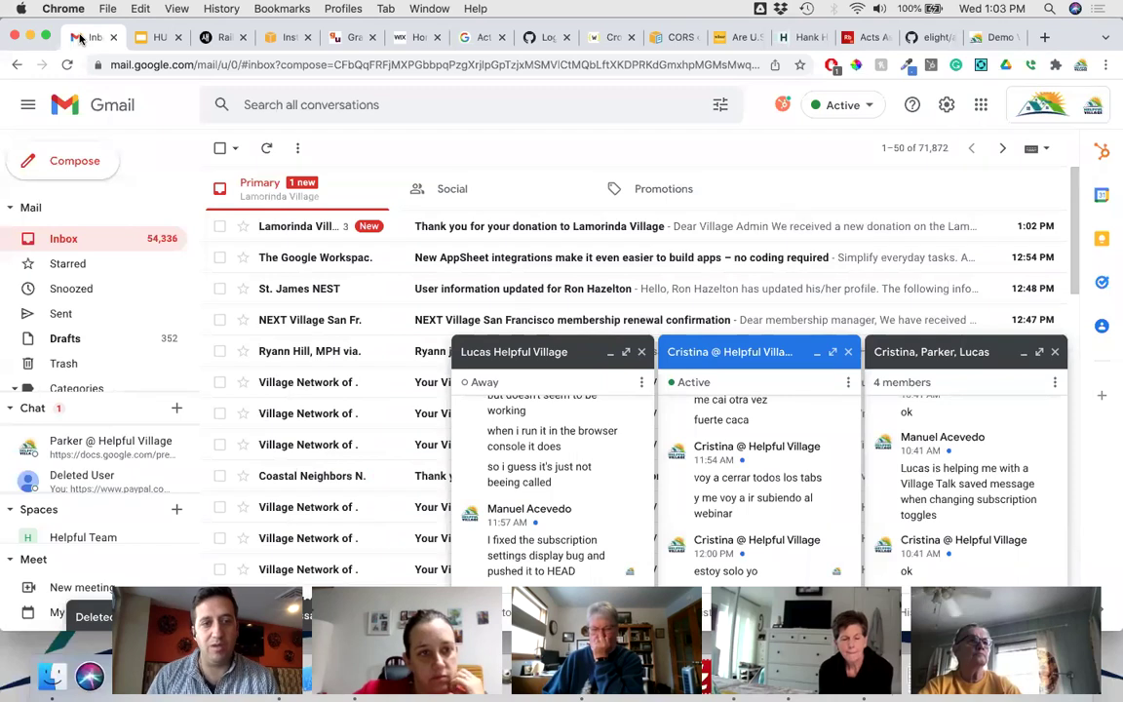
left_click(990, 38)
scroll(535, 388, "up", 20)
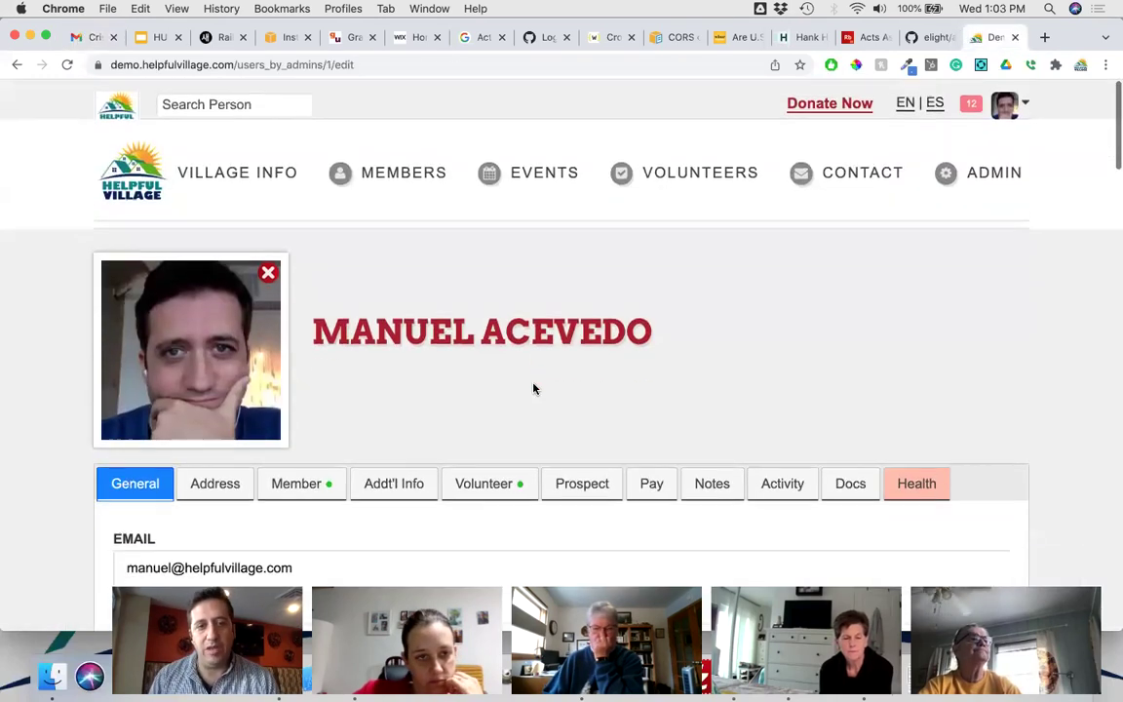